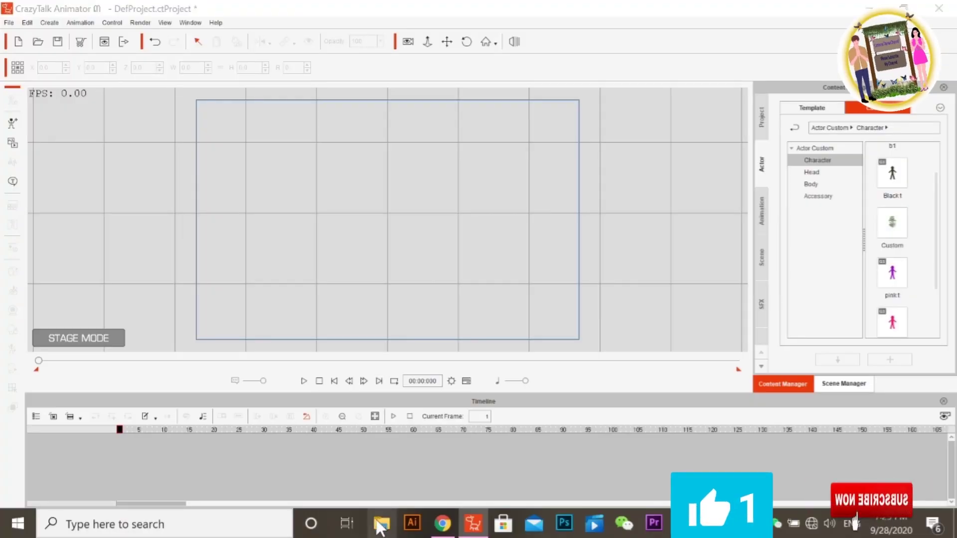
# Step: In File Explorer, navigate to Desktop > new toy 1 > All Backrond > Nature
pyautogui.click(382, 522)
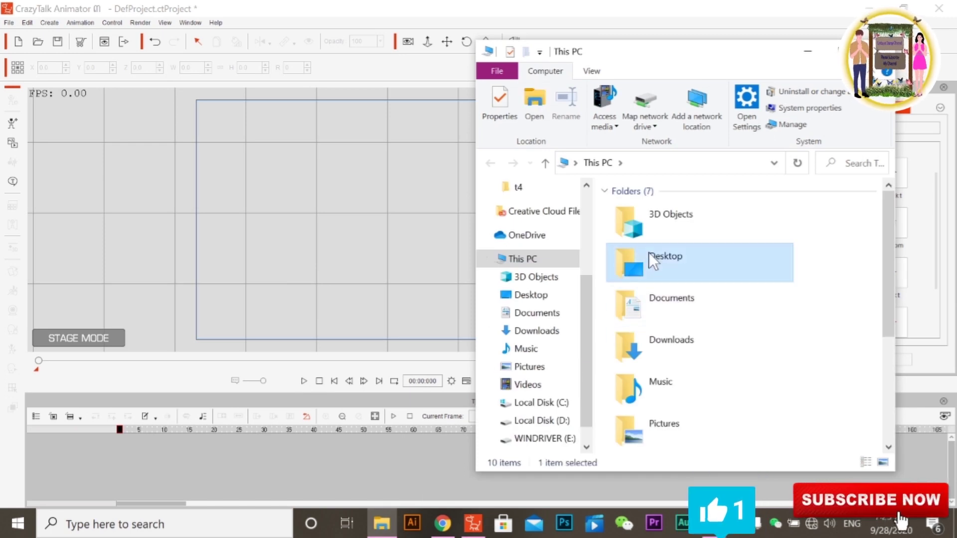
pyautogui.doubleClick(650, 255)
pyautogui.click(829, 351)
pyautogui.doubleClick(828, 354)
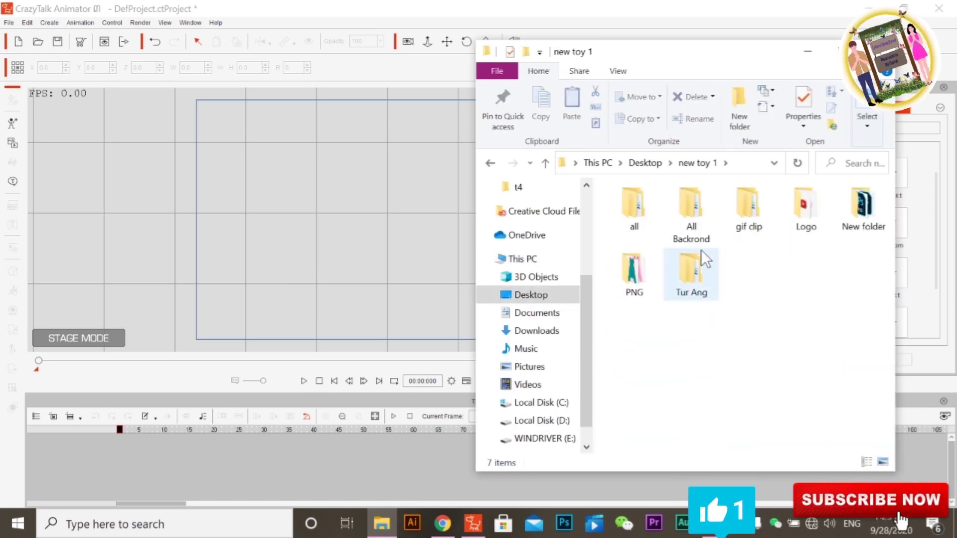
pyautogui.doubleClick(647, 212)
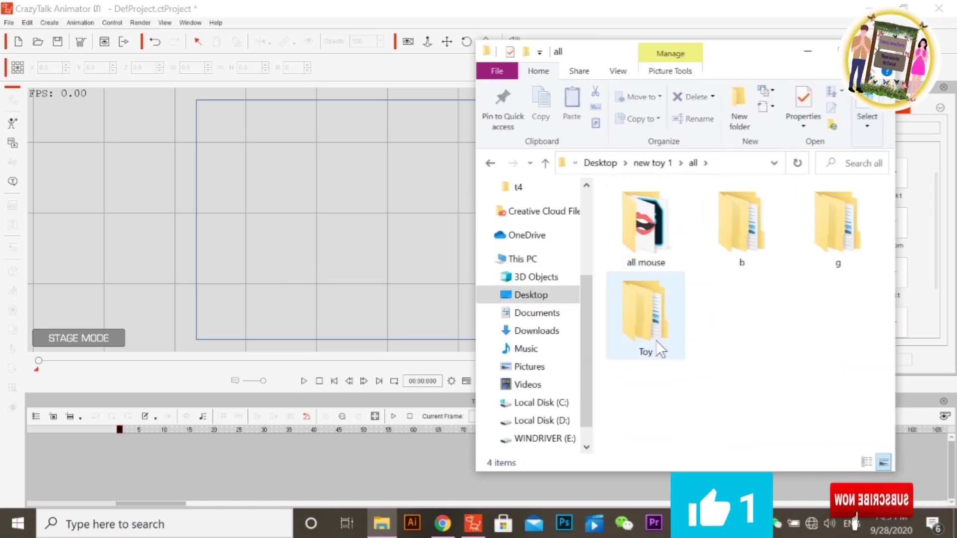
pyautogui.click(489, 163)
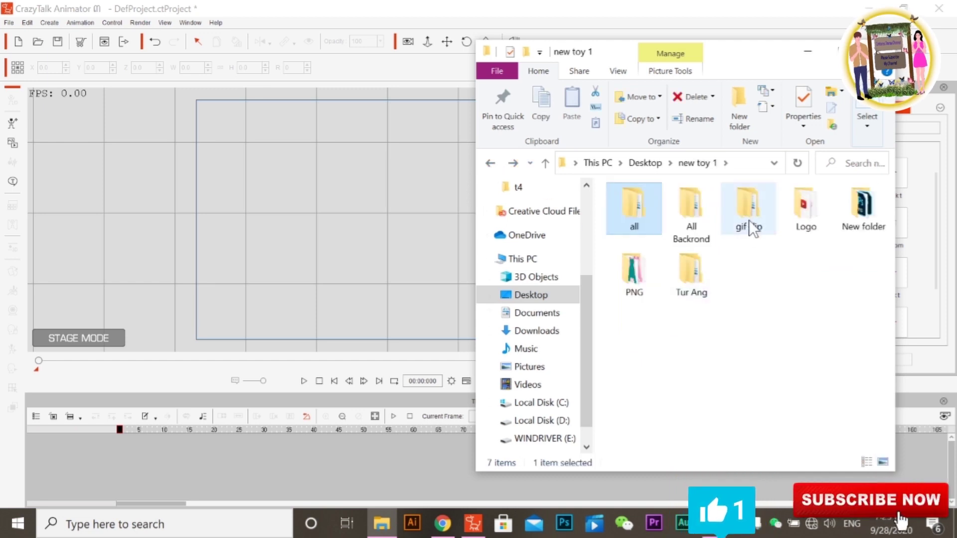
pyautogui.doubleClick(698, 225)
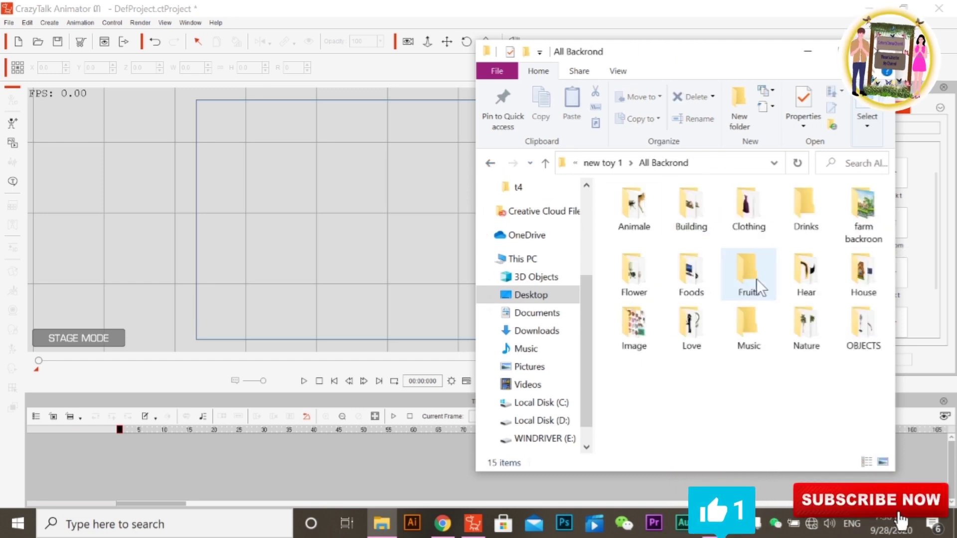
pyautogui.doubleClick(817, 330)
# Step: Drag 38-tree-png-image-thumb.png onto the CrazyTalk stage and import it as a bone actor
pyautogui.scroll(-2, 797, 319)
pyautogui.scroll(-3, 778, 309)
pyautogui.scroll(-4, 767, 304)
pyautogui.scroll(-2, 767, 304)
pyautogui.scroll(-2, 767, 304)
pyautogui.scroll(-3, 767, 304)
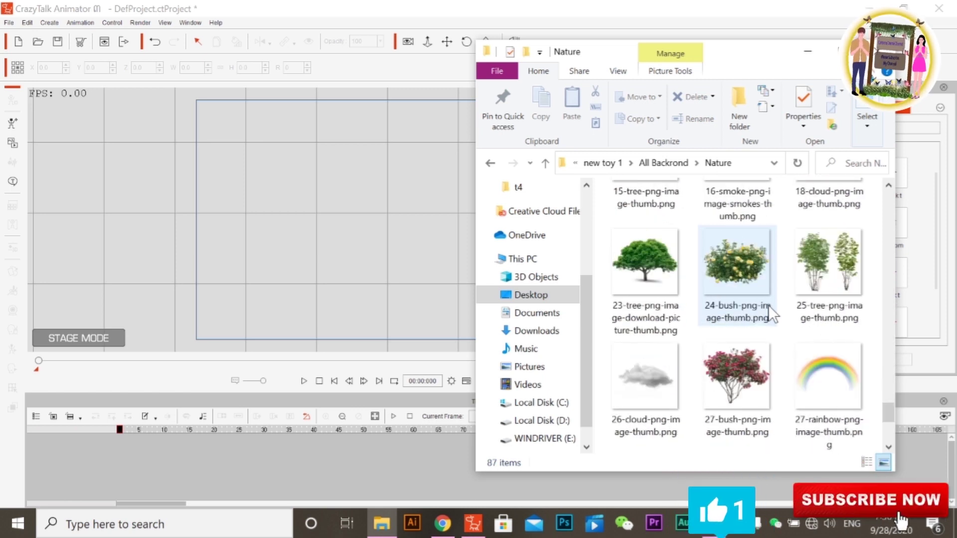
pyautogui.scroll(-3, 767, 304)
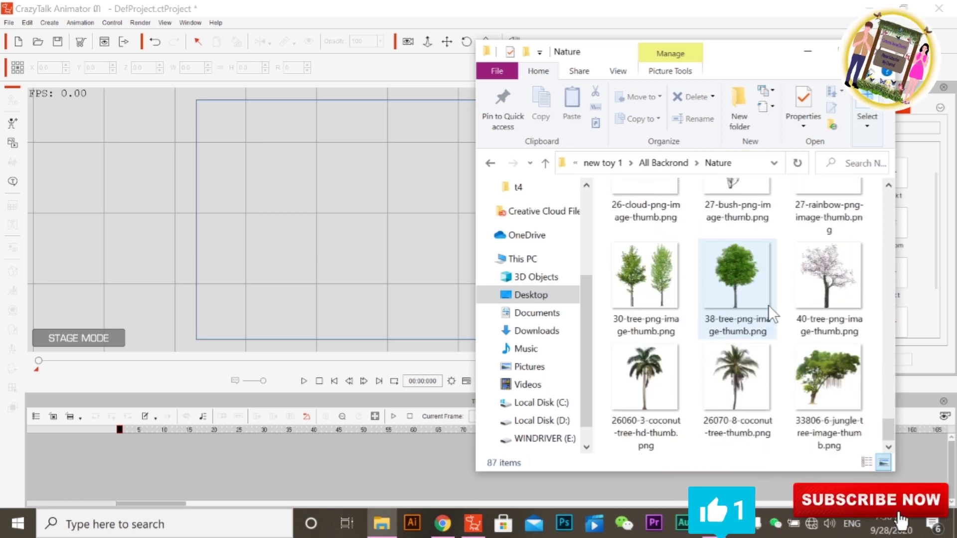
pyautogui.click(829, 291)
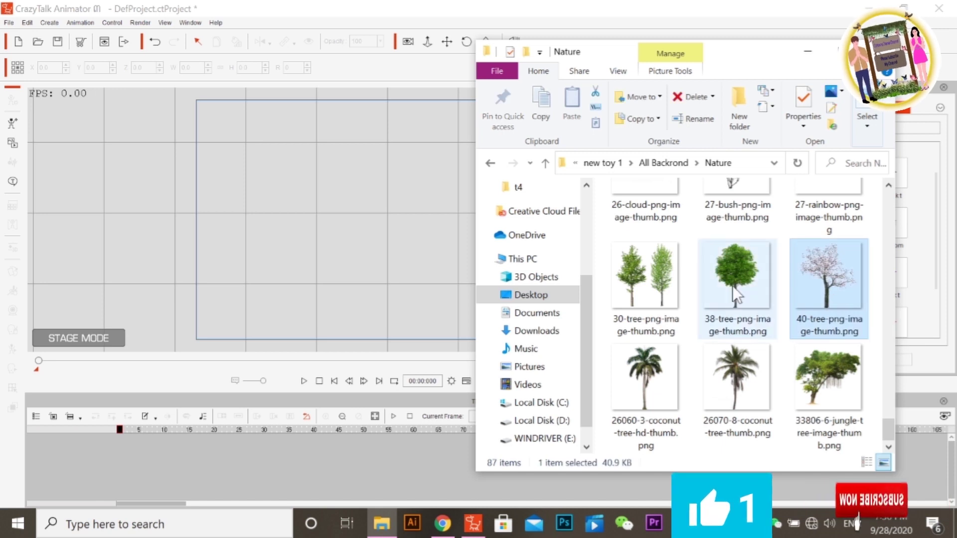
pyautogui.moveTo(739, 285); pyautogui.dragTo(414, 285)
pyautogui.click(630, 249)
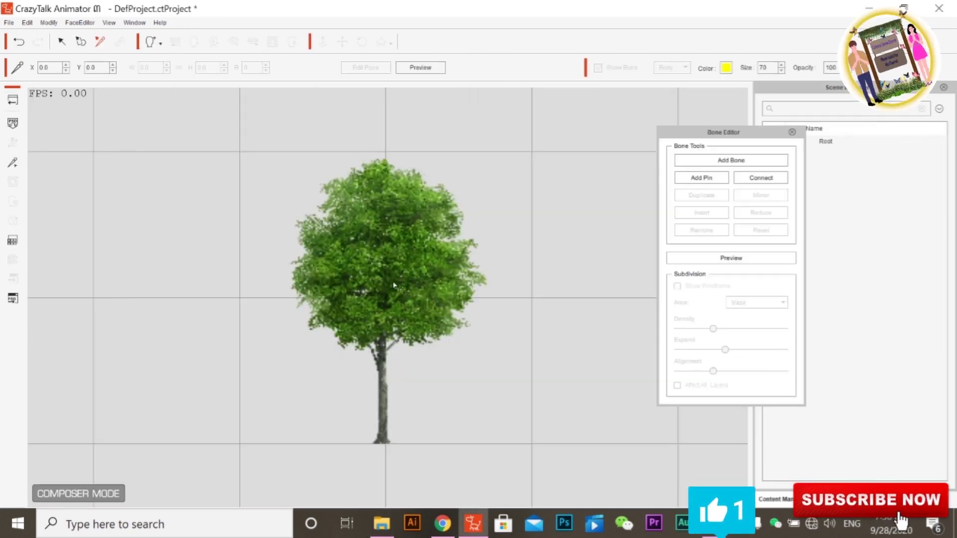
# Step: Add a bone chain running from the tree's trunk base up to the treetop
pyautogui.click(753, 160)
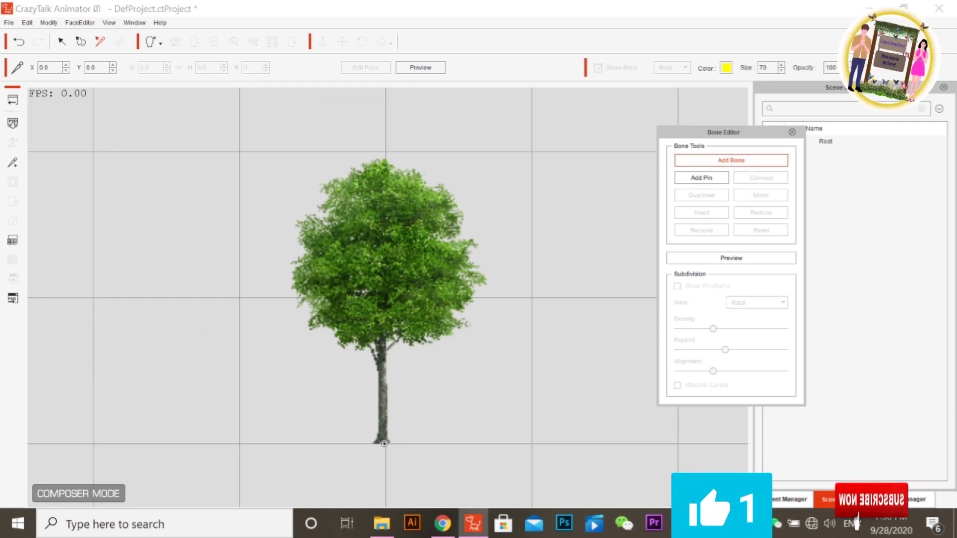
pyautogui.click(384, 443)
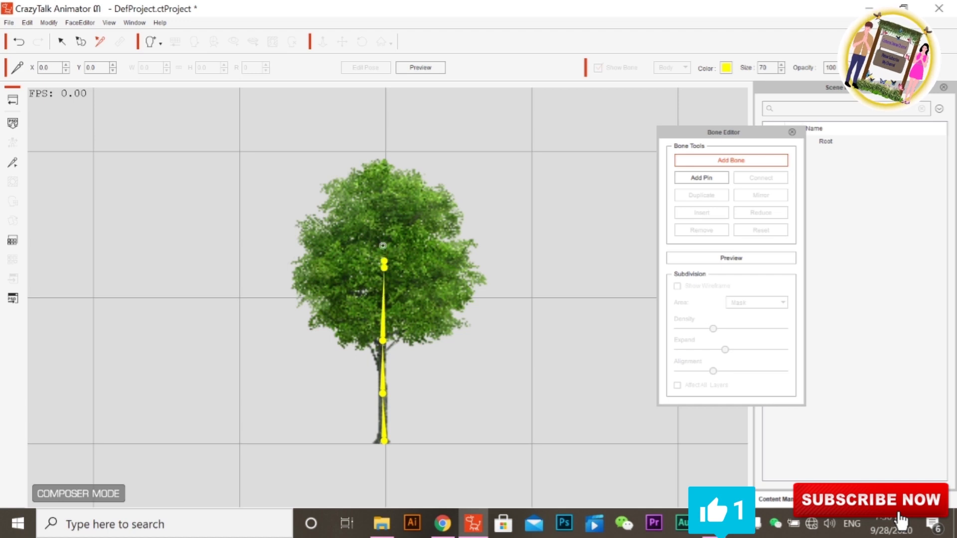
pyautogui.click(382, 164)
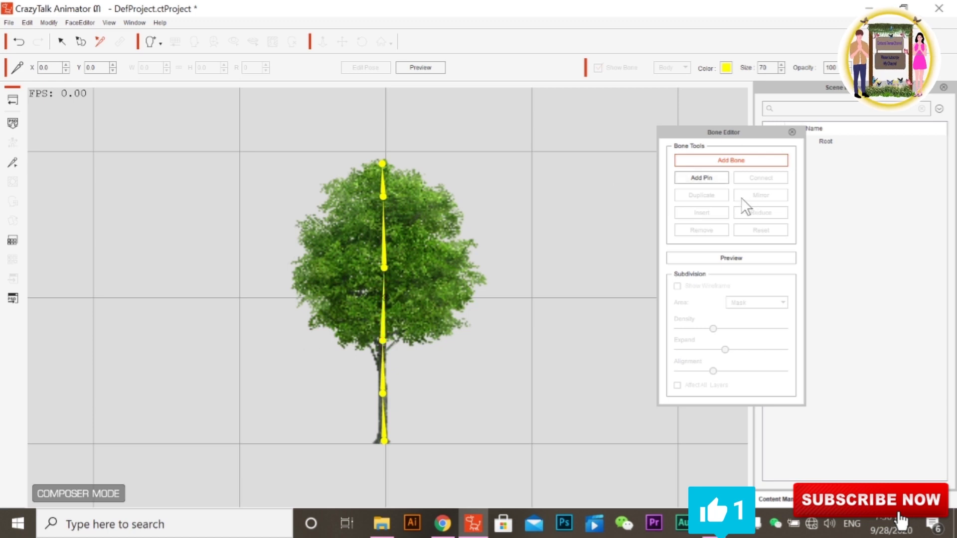
pyautogui.rightClick(422, 235)
# Step: Preview-bend the lower and higher trunk bones, then return to Stage Mode
pyautogui.click(382, 384)
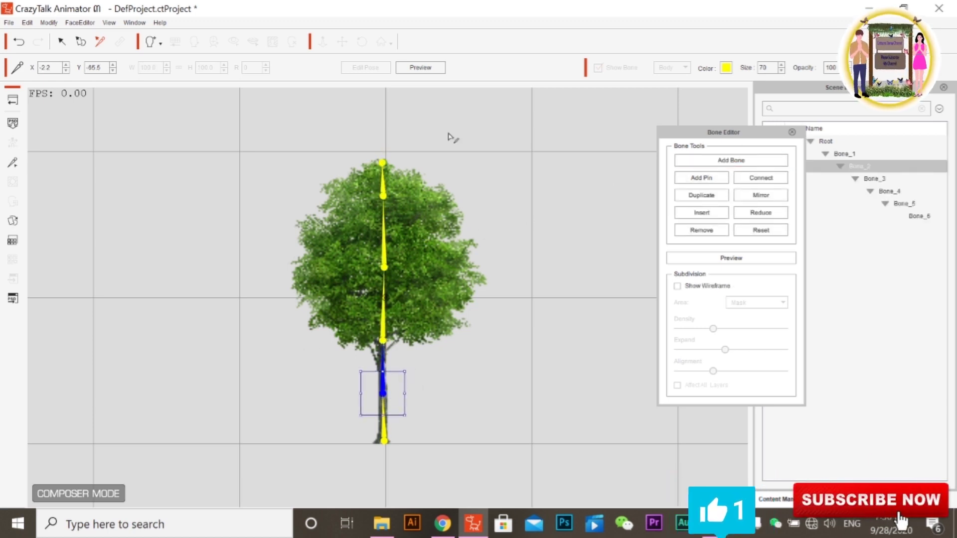
pyautogui.click(434, 68)
pyautogui.moveTo(407, 373); pyautogui.dragTo(414, 369)
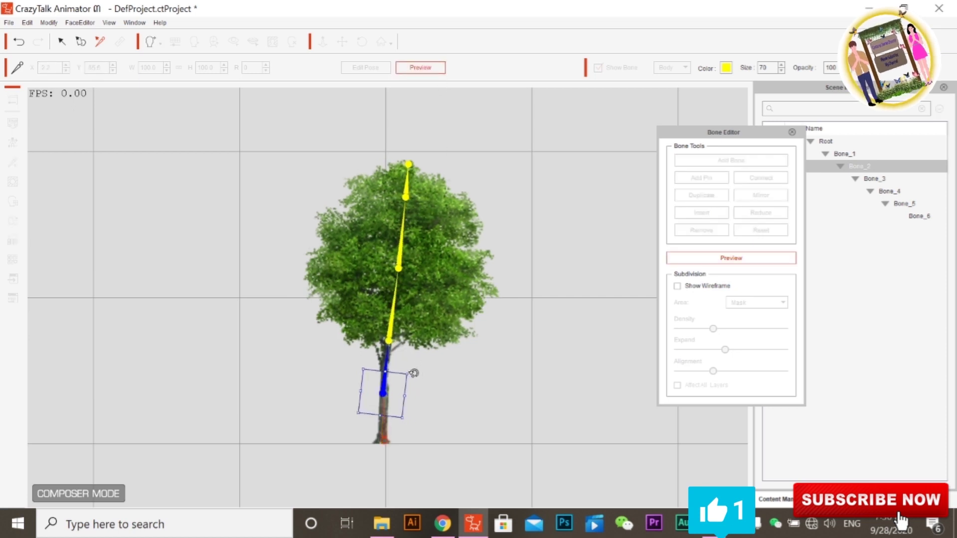
pyautogui.click(388, 342)
pyautogui.moveTo(410, 319); pyautogui.dragTo(414, 319)
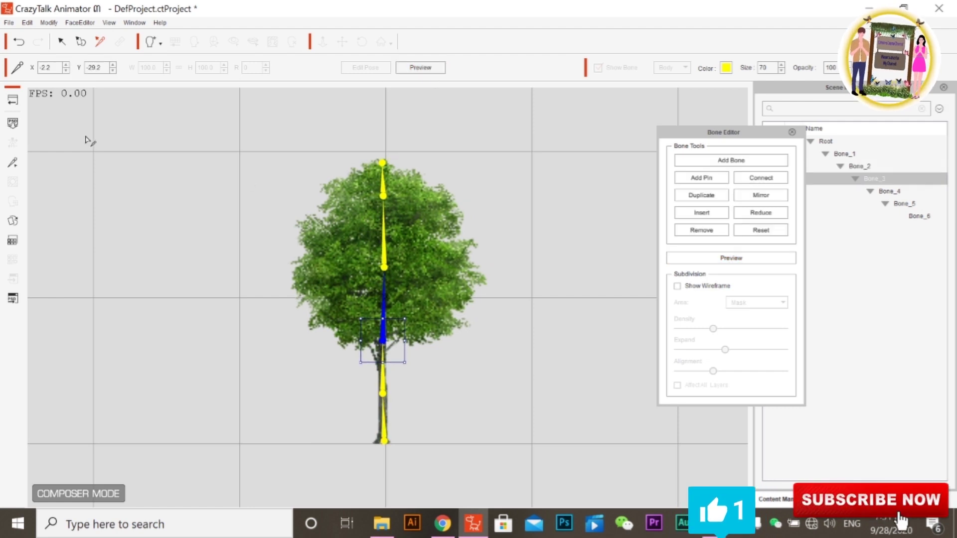
pyautogui.click(12, 99)
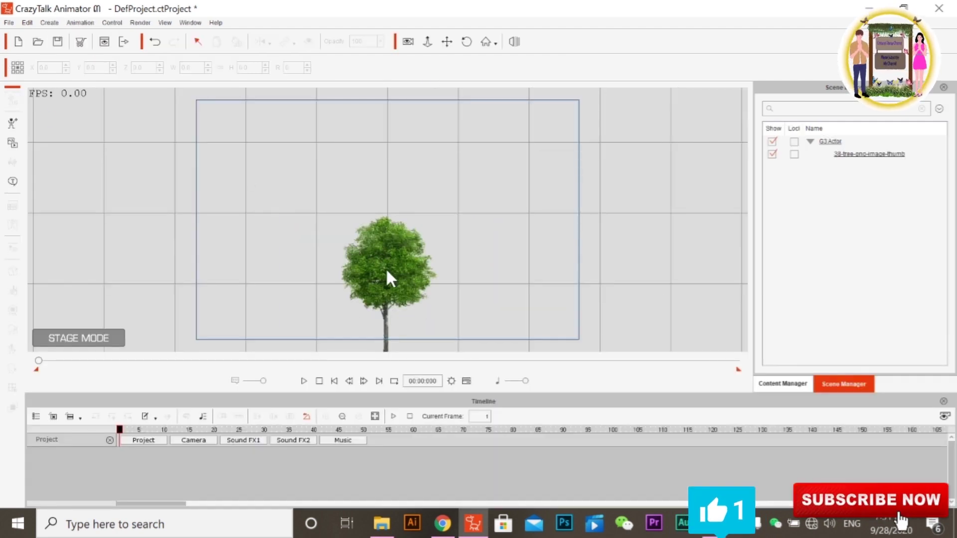
# Step: Move the tree up-left, raise its Z to 320, and bring up its bone motion keys
pyautogui.click(393, 267)
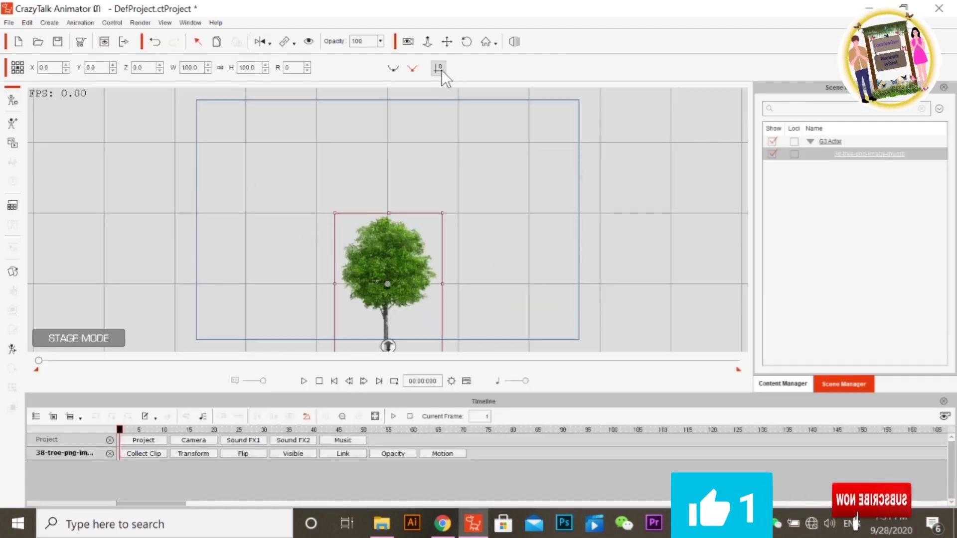
pyautogui.moveTo(386, 343); pyautogui.dragTo(376, 288)
pyautogui.scroll(3, 450, 258)
pyautogui.scroll(5, 445, 249)
pyautogui.scroll(1, 444, 249)
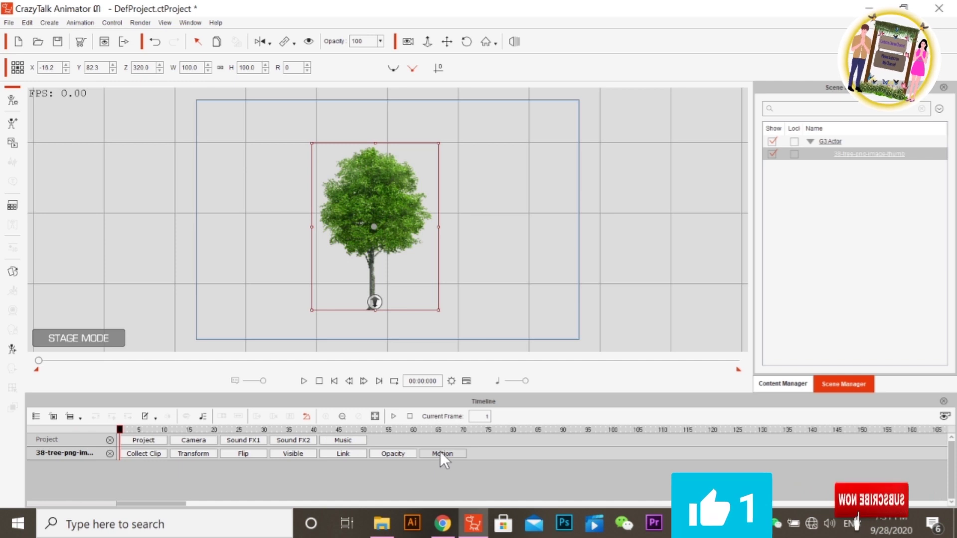
pyautogui.click(441, 453)
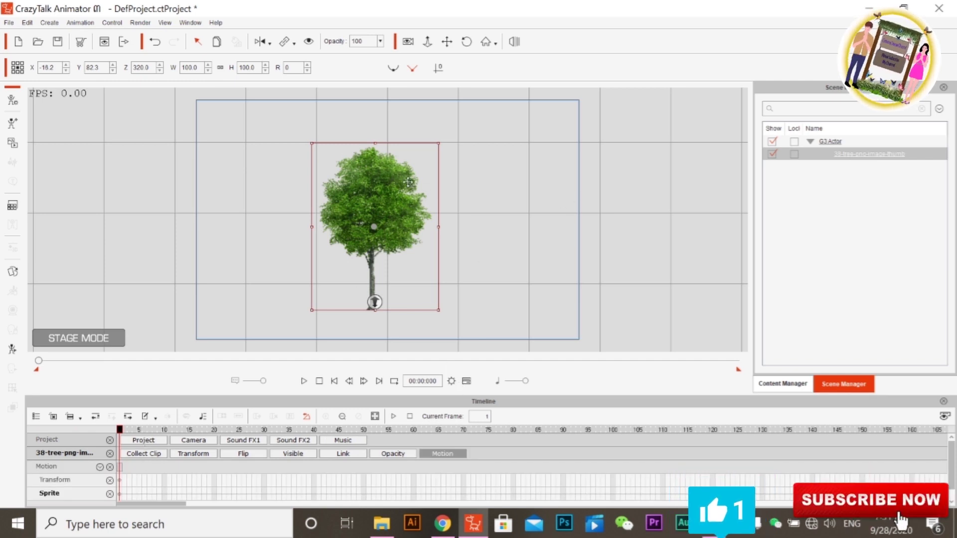
pyautogui.click(12, 349)
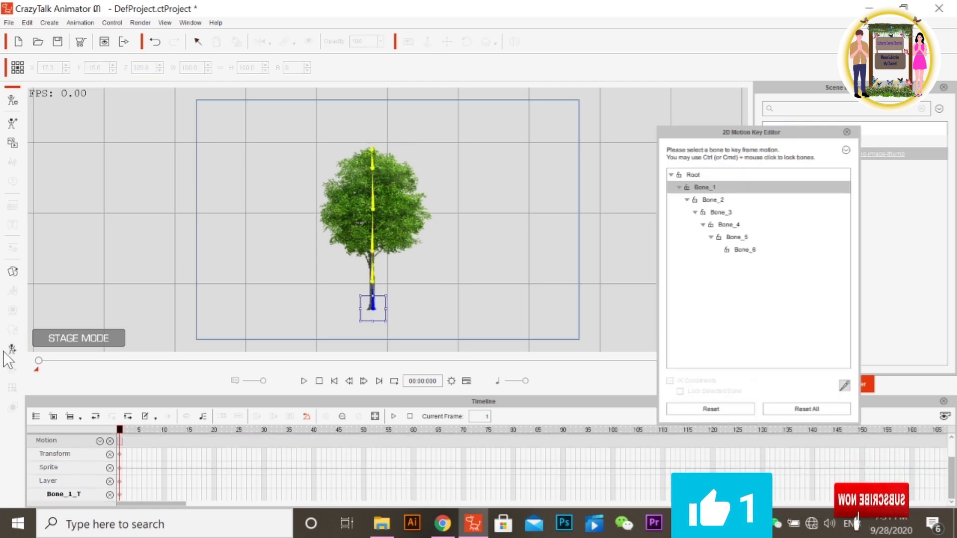
# Step: Key the opening sway tilts on Bone_2, Bone_5, Bone_3 and Bone_4 through frame 5
pyautogui.click(371, 280)
pyautogui.moveTo(385, 266); pyautogui.dragTo(371, 257)
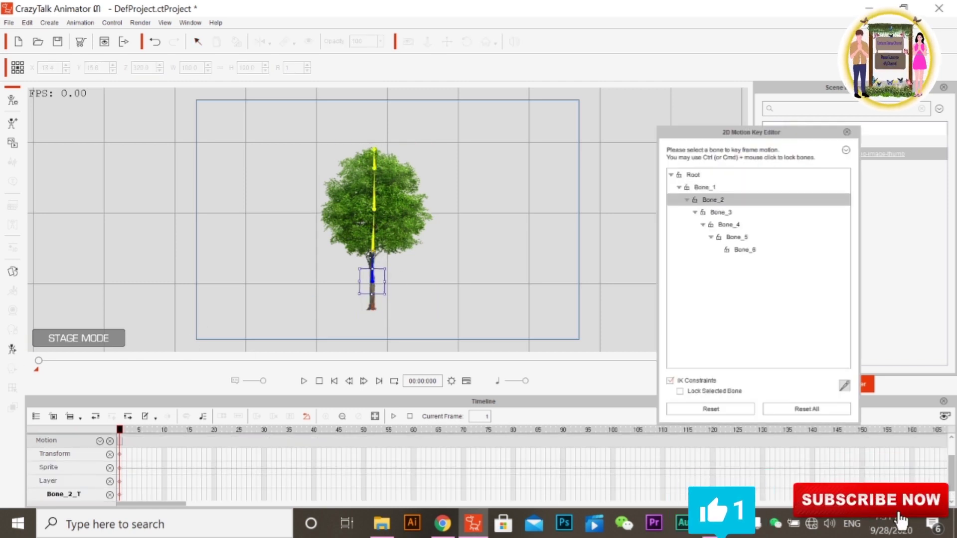
pyautogui.click(373, 253)
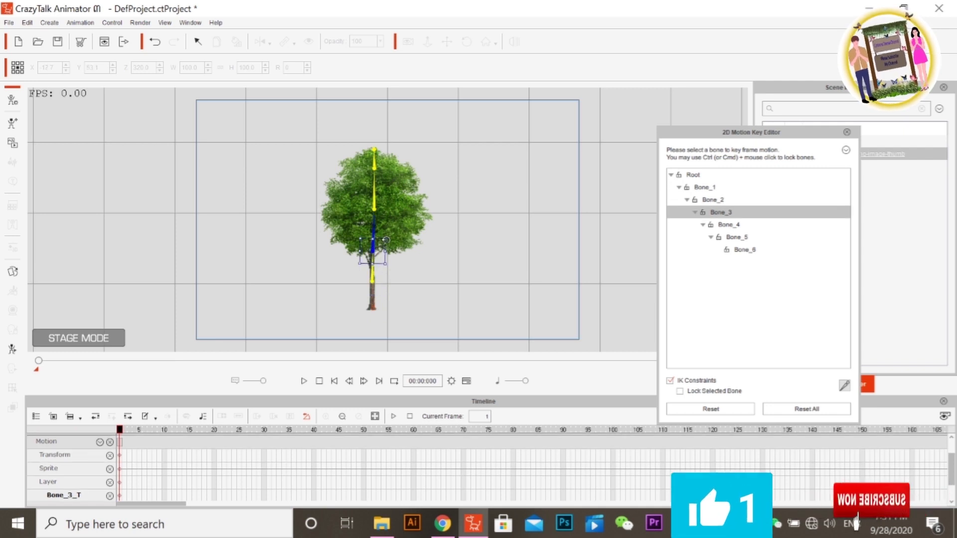
pyautogui.click(375, 166)
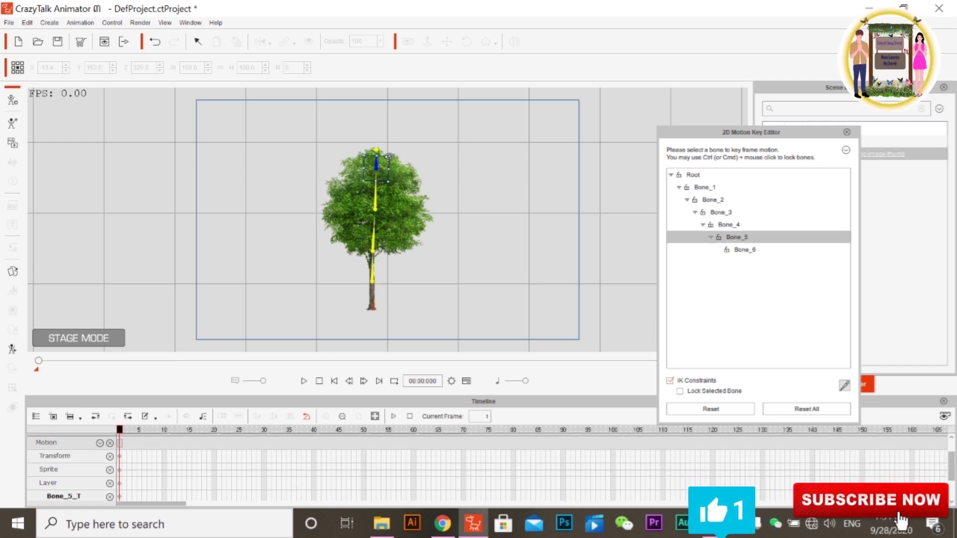
pyautogui.click(362, 381)
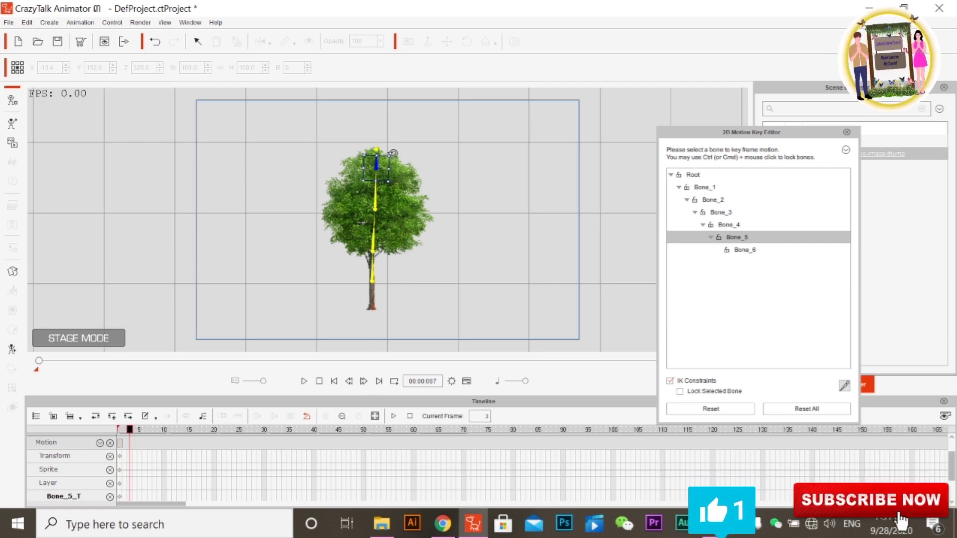
pyautogui.moveTo(393, 157); pyautogui.dragTo(383, 191)
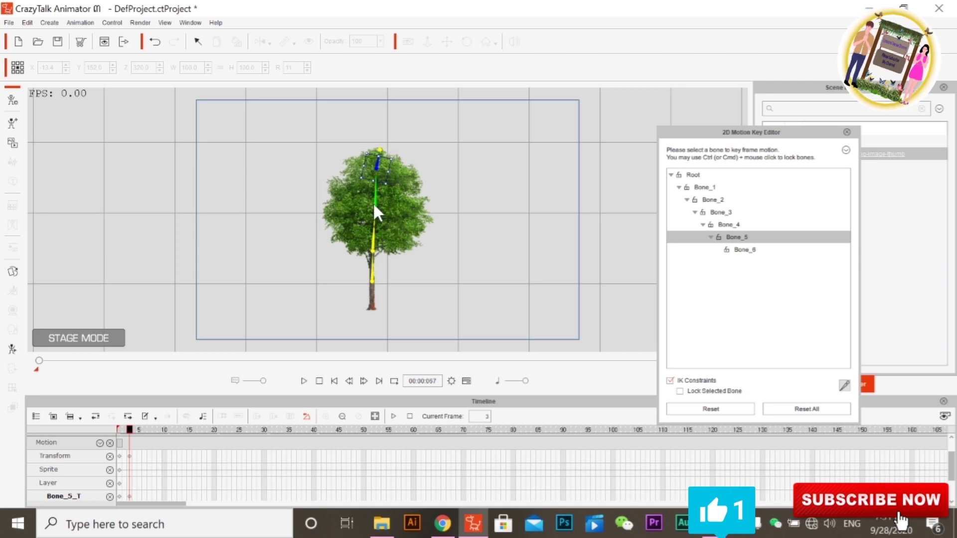
pyautogui.click(376, 211)
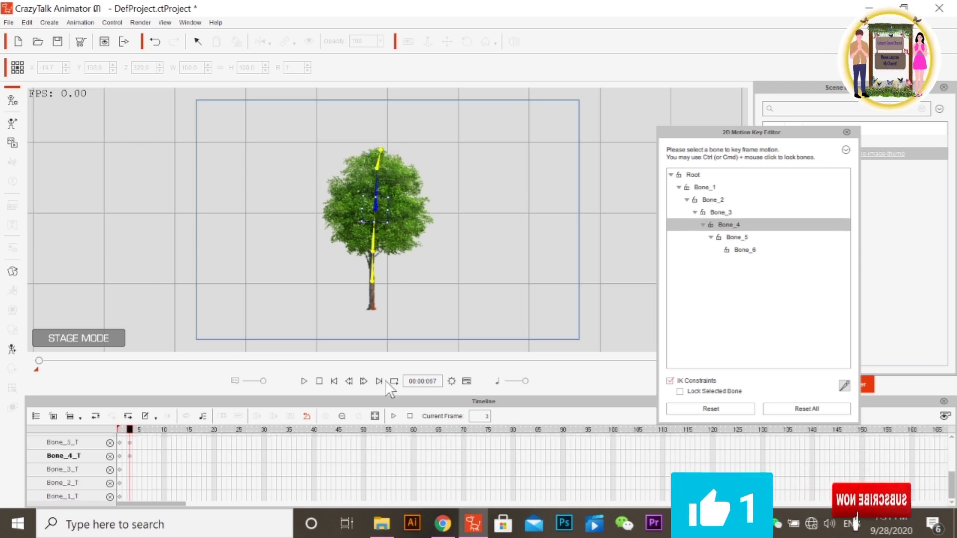
pyautogui.doubleClick(364, 381)
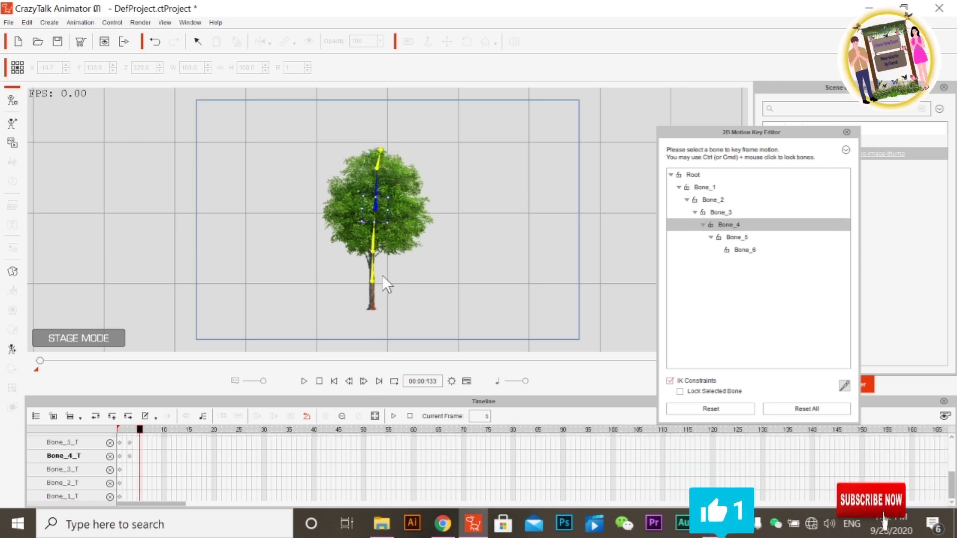
pyautogui.click(372, 250)
pyautogui.moveTo(391, 238); pyautogui.dragTo(392, 240)
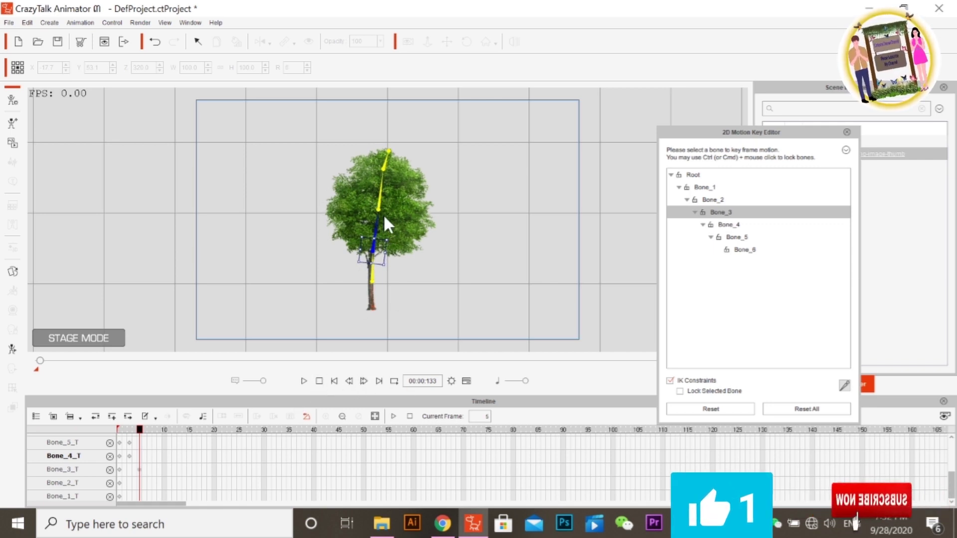
pyautogui.moveTo(378, 209); pyautogui.dragTo(380, 210)
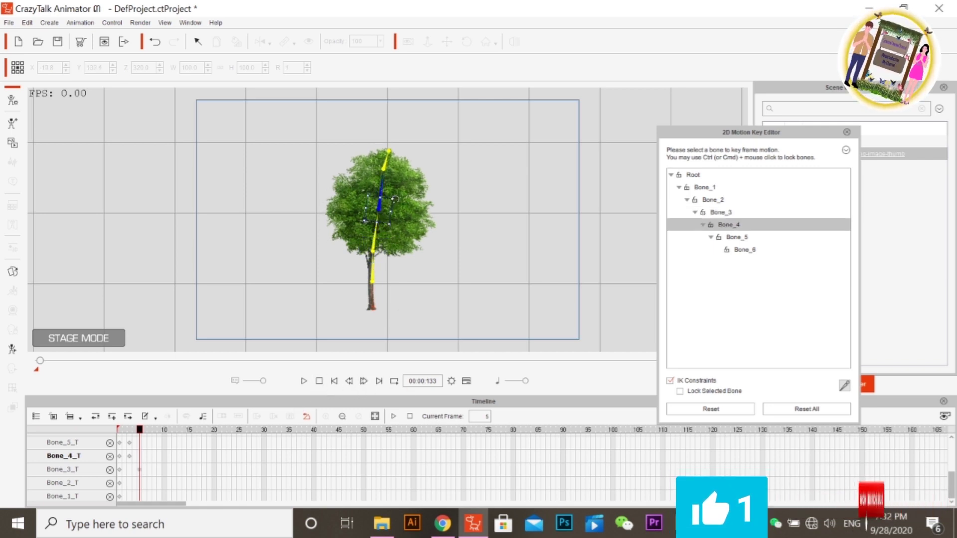
# Step: Bend the tree rightward with Bone_2, Bone_3 and Bone_4 over frames 6–11
pyautogui.click(363, 379)
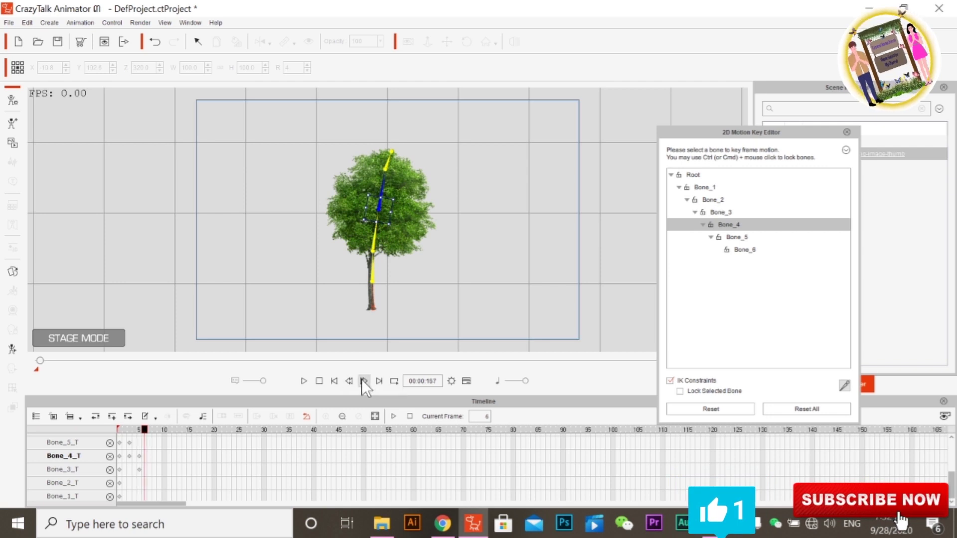
pyautogui.moveTo(372, 280); pyautogui.dragTo(389, 266)
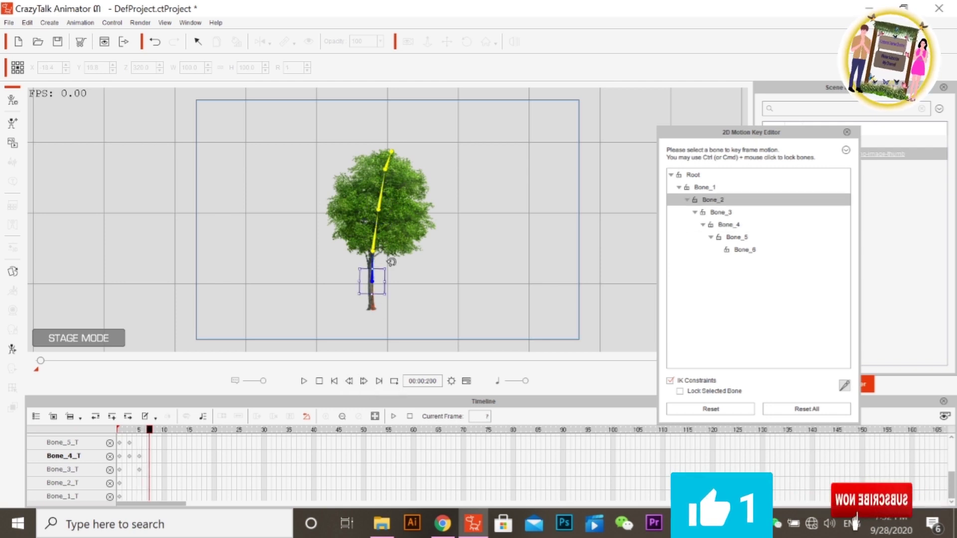
pyautogui.click(363, 381)
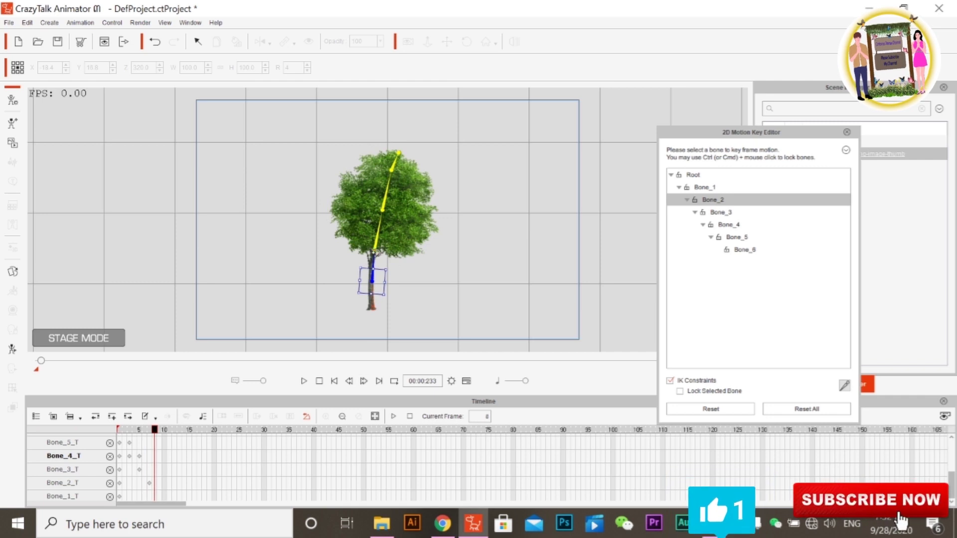
pyautogui.moveTo(377, 258); pyautogui.dragTo(389, 242)
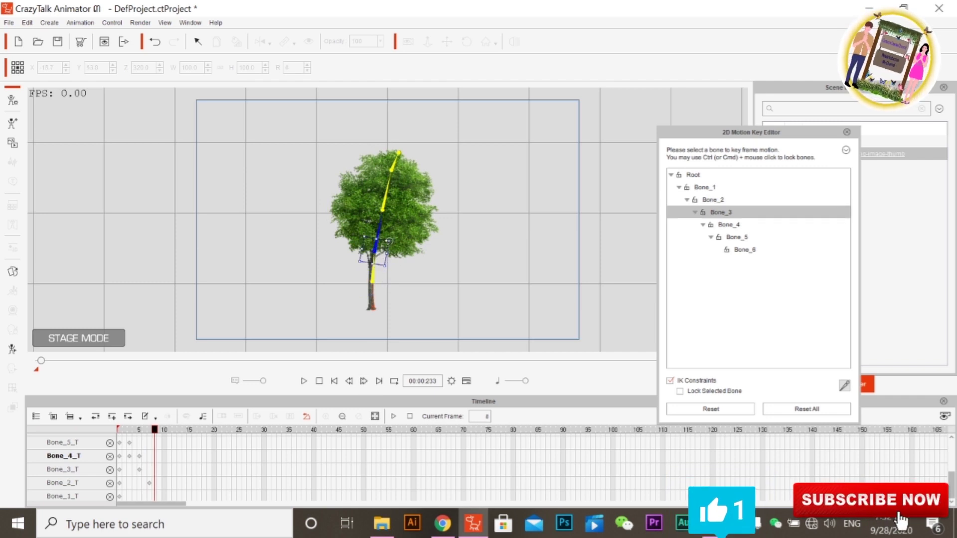
pyautogui.click(363, 381)
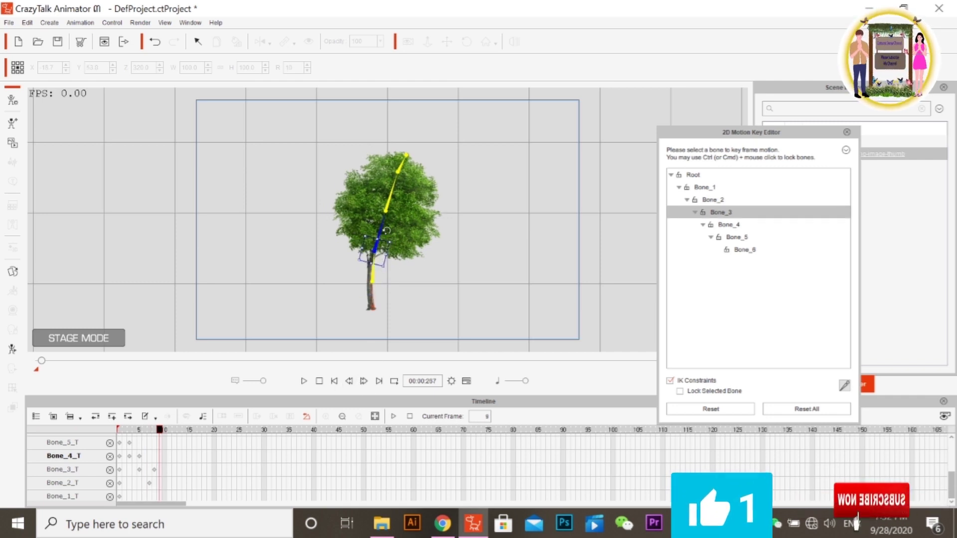
pyautogui.click(384, 210)
pyautogui.moveTo(403, 202); pyautogui.dragTo(406, 201)
pyautogui.doubleClick(365, 380)
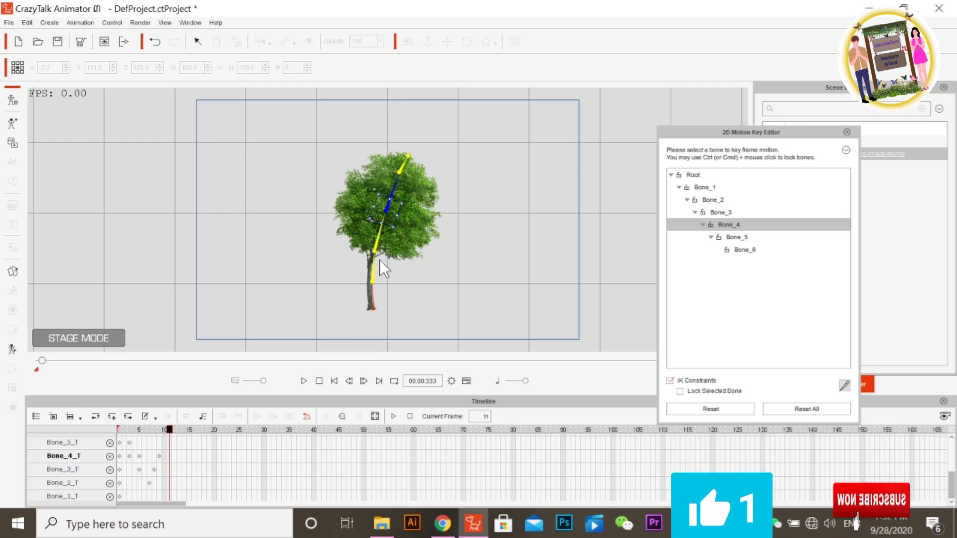
pyautogui.moveTo(404, 197); pyautogui.dragTo(406, 198)
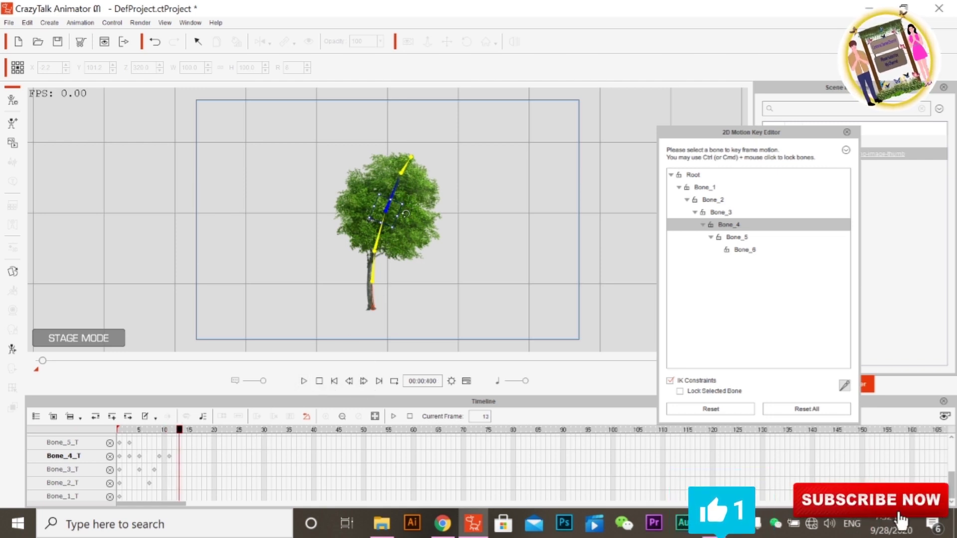
pyautogui.moveTo(408, 205); pyautogui.dragTo(405, 204)
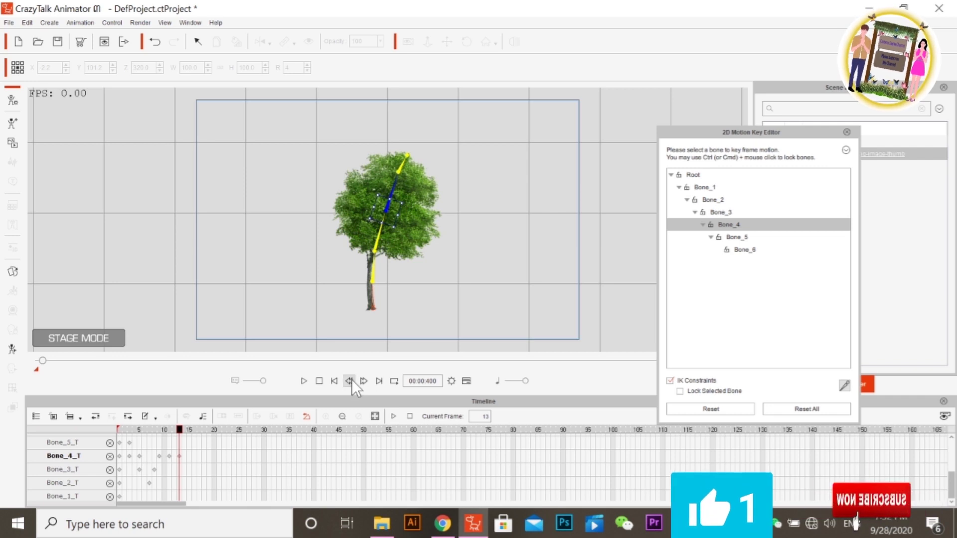
# Step: Key small Bone_3, Bone_4 and Bone_2 rotations at frames 15–17
pyautogui.doubleClick(363, 381)
pyautogui.click(375, 253)
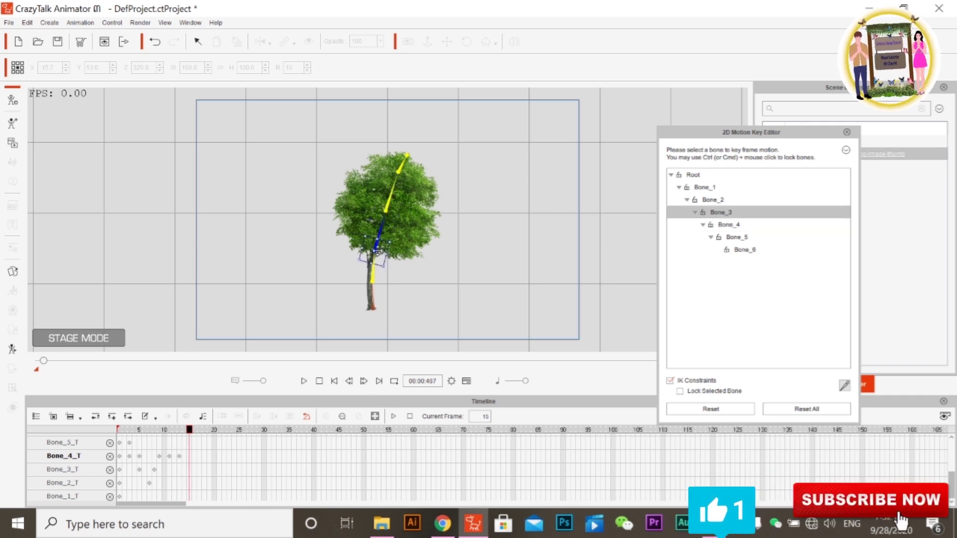
pyautogui.moveTo(392, 243); pyautogui.dragTo(394, 242)
pyautogui.doubleClick(364, 381)
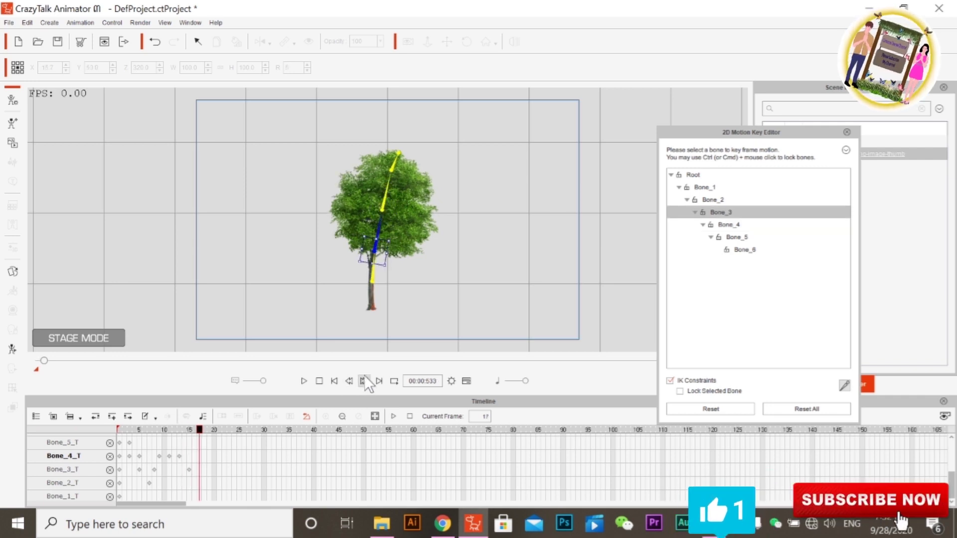
pyautogui.moveTo(392, 240); pyautogui.dragTo(392, 239)
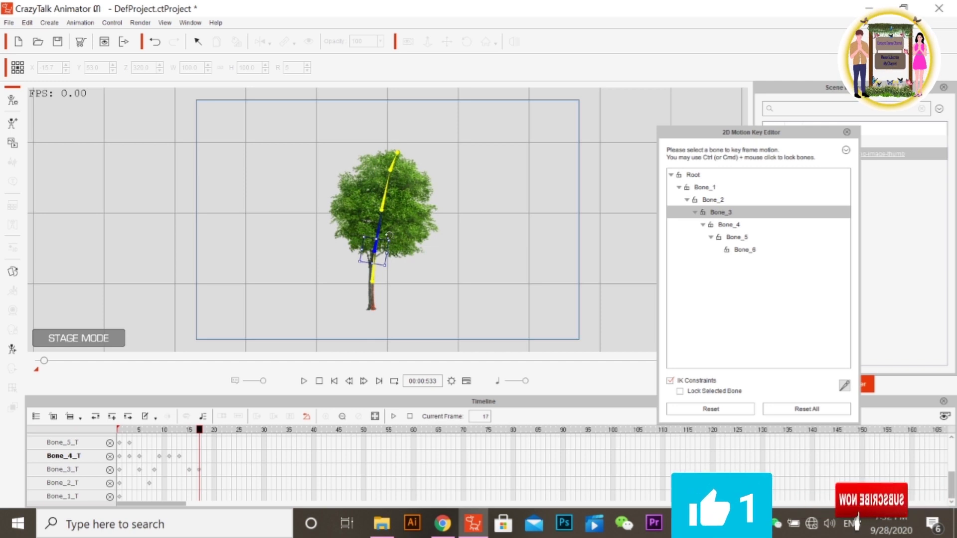
pyautogui.click(381, 208)
pyautogui.moveTo(398, 200); pyautogui.dragTo(398, 200)
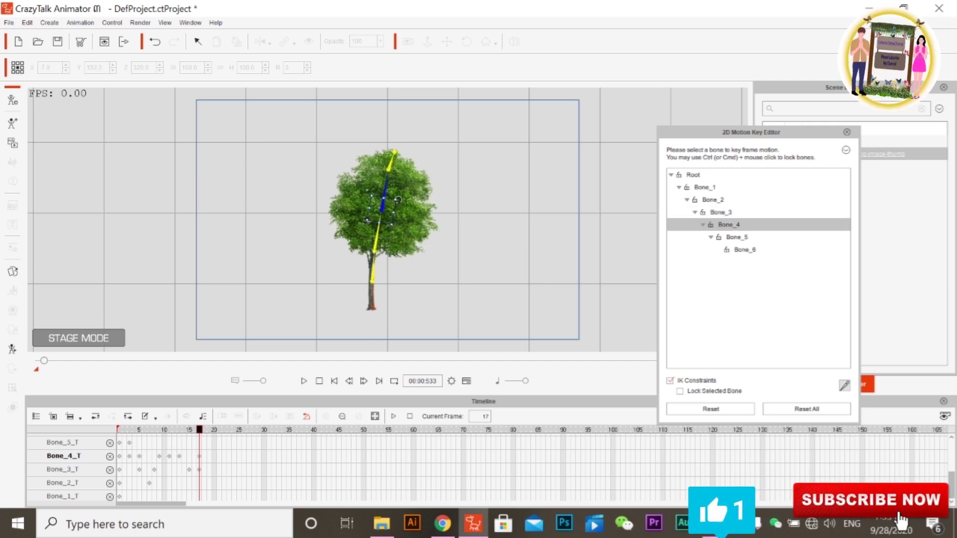
pyautogui.click(373, 283)
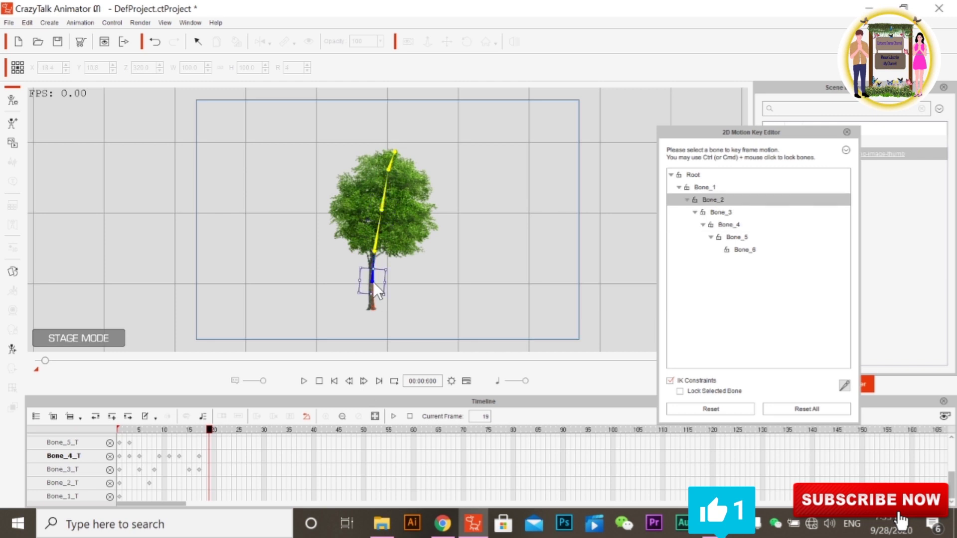
pyautogui.moveTo(389, 268); pyautogui.dragTo(387, 267)
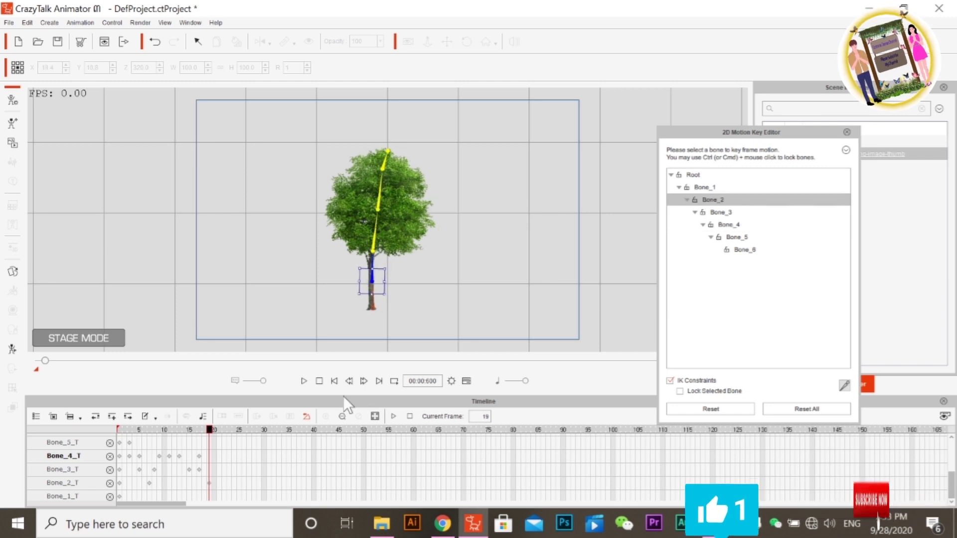
pyautogui.click(373, 252)
pyautogui.moveTo(389, 242); pyautogui.dragTo(392, 241)
# Step: Swing the treetop left and tilt the tree counter-clockwise over frames 21–29
pyautogui.click(364, 381)
pyautogui.click(364, 381)
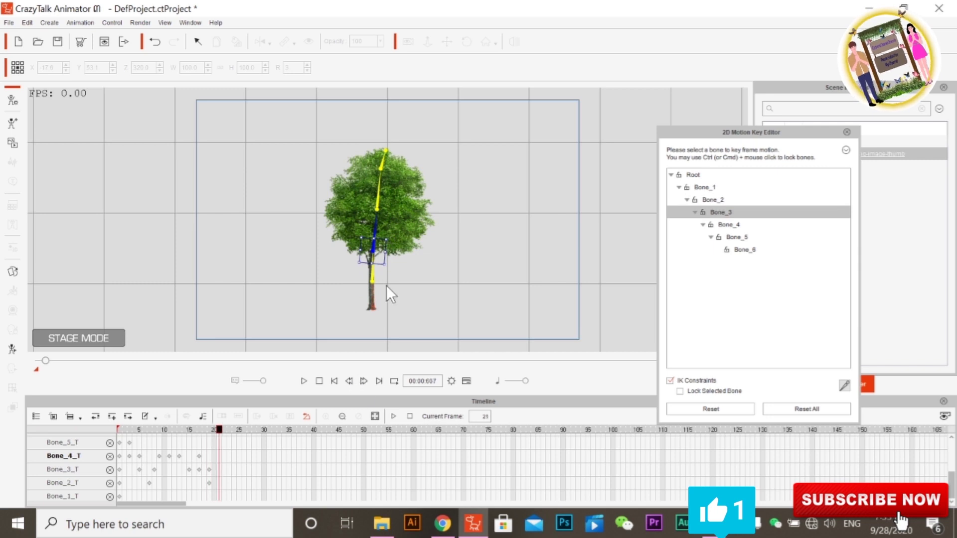
pyautogui.moveTo(390, 237); pyautogui.dragTo(387, 238)
pyautogui.click(363, 381)
pyautogui.click(364, 381)
pyautogui.moveTo(394, 276); pyautogui.dragTo(386, 274)
pyautogui.click(364, 381)
pyautogui.click(364, 381)
pyautogui.click(373, 282)
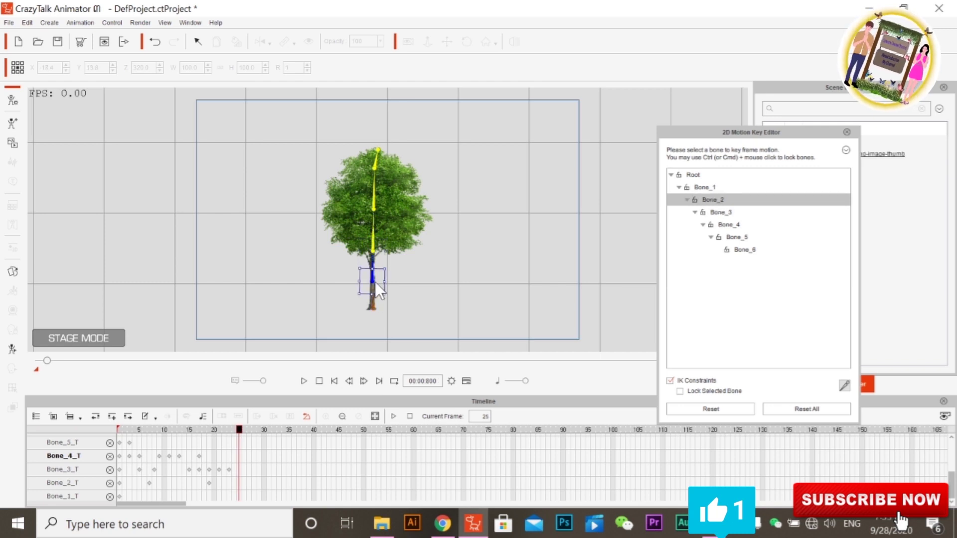
pyautogui.moveTo(388, 268); pyautogui.dragTo(387, 268)
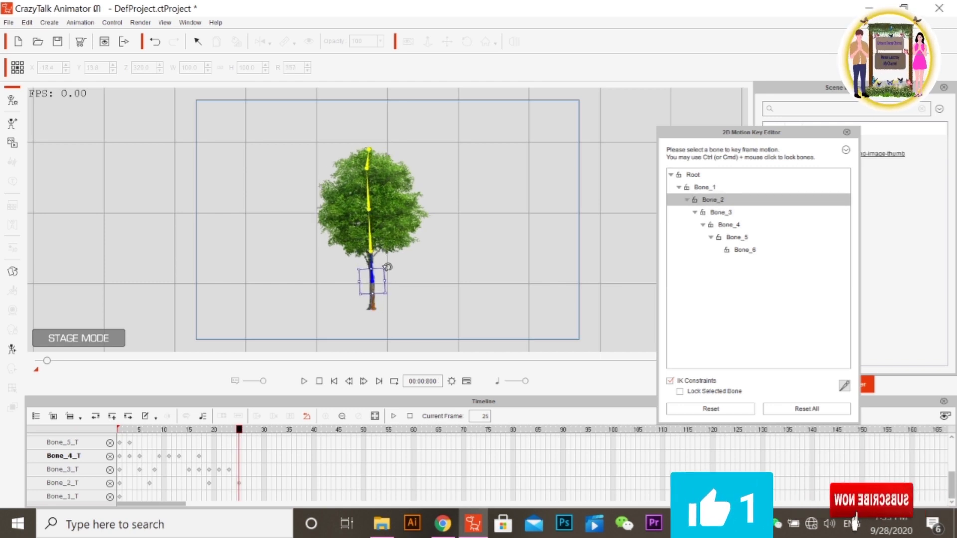
pyautogui.click(364, 381)
pyautogui.click(364, 381)
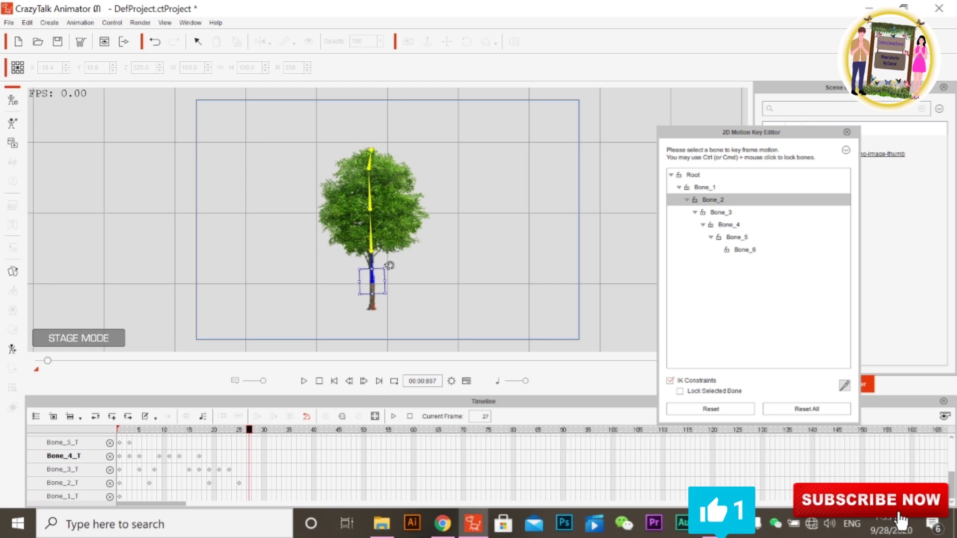
pyautogui.moveTo(389, 266); pyautogui.dragTo(389, 266)
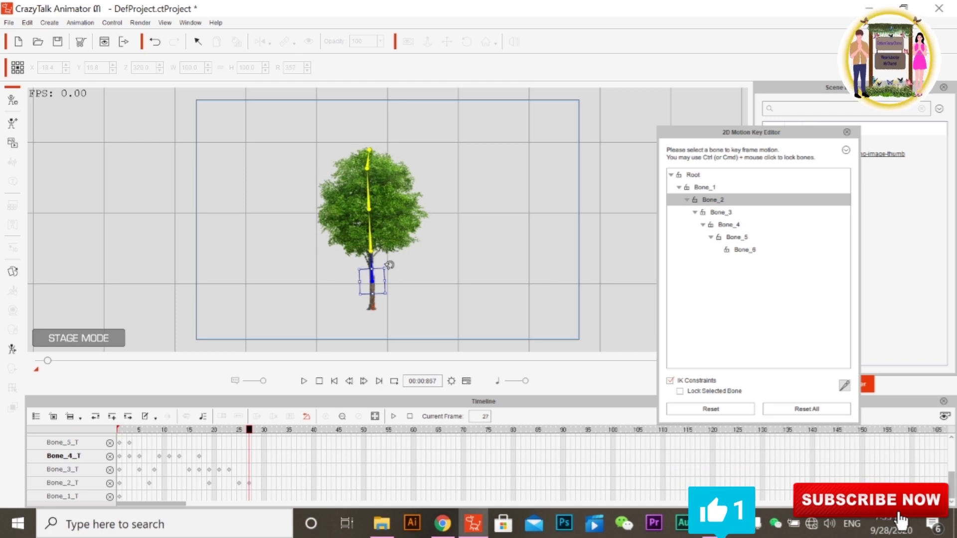
pyautogui.click(369, 251)
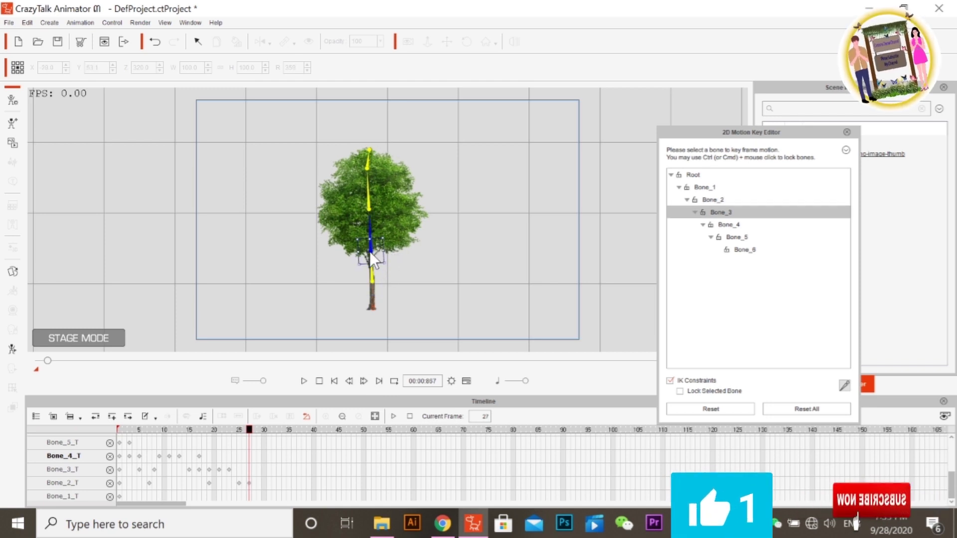
pyautogui.moveTo(390, 234); pyautogui.dragTo(389, 235)
pyautogui.click(363, 380)
pyautogui.click(364, 381)
# Step: Lean the tree further left with Bone_5, Bone_4, Bone_3 and Bone_2 through frame 35
pyautogui.click(366, 206)
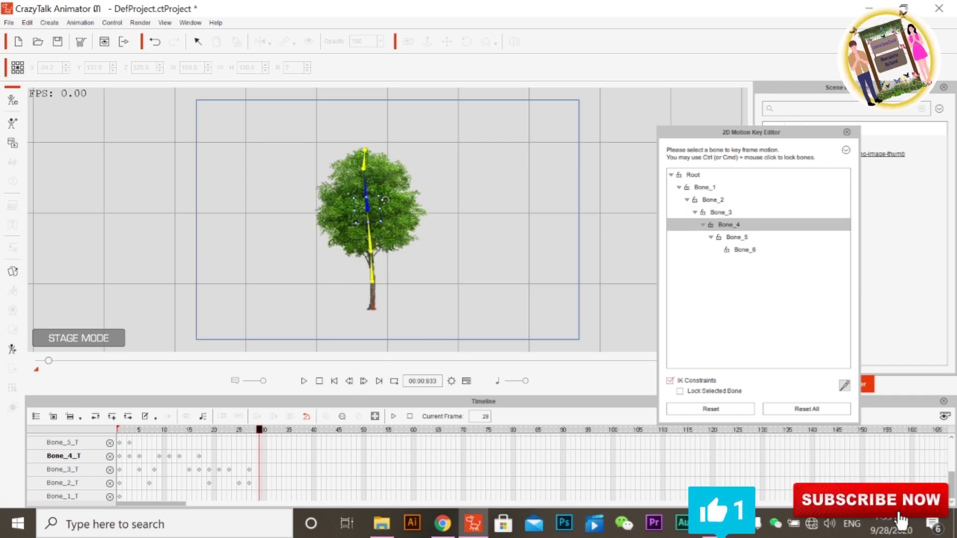
pyautogui.click(363, 380)
pyautogui.click(364, 380)
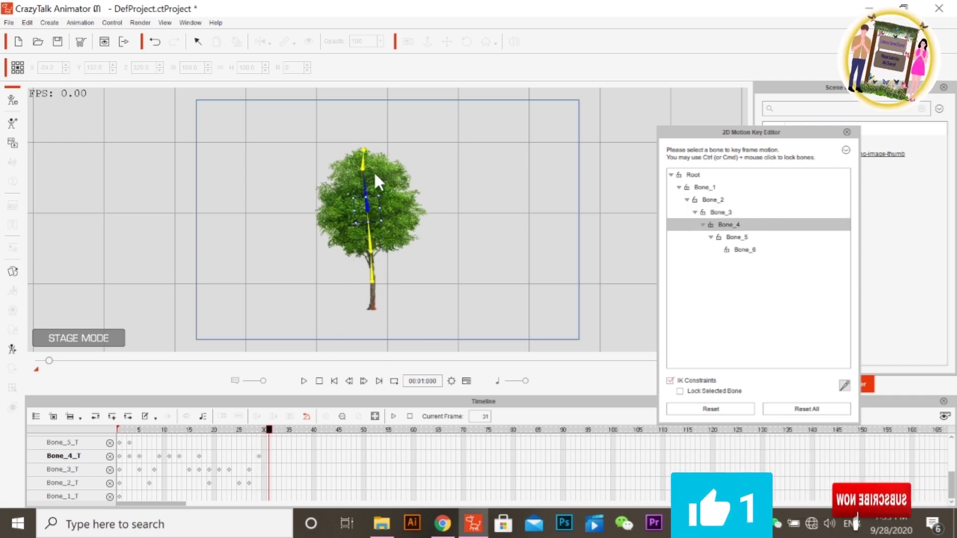
pyautogui.click(363, 166)
pyautogui.moveTo(363, 166); pyautogui.dragTo(379, 152)
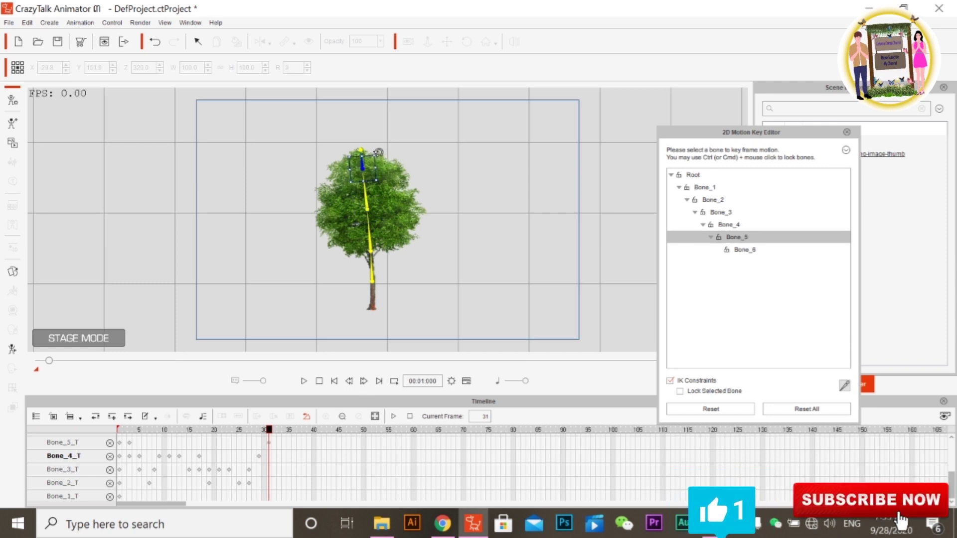
pyautogui.click(365, 206)
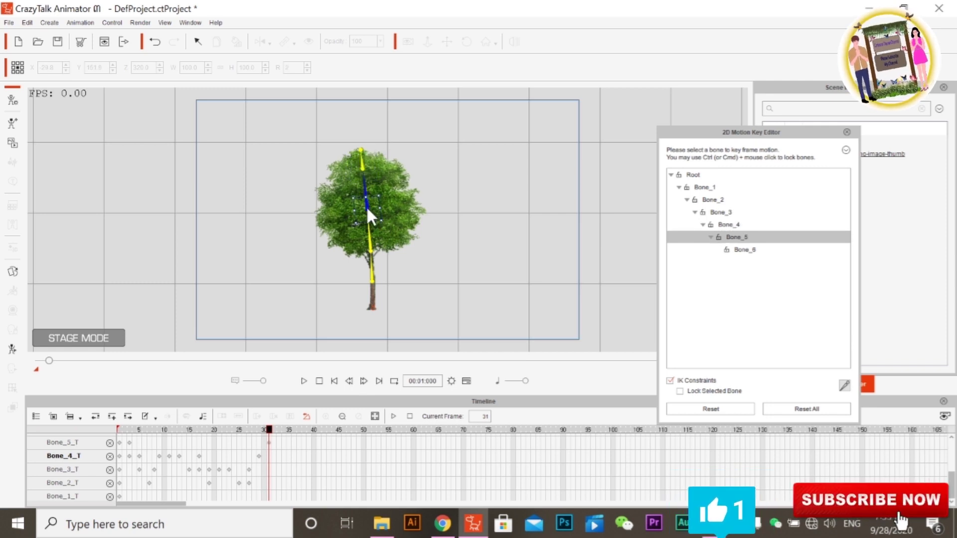
pyautogui.moveTo(385, 195); pyautogui.dragTo(384, 192)
pyautogui.click(363, 381)
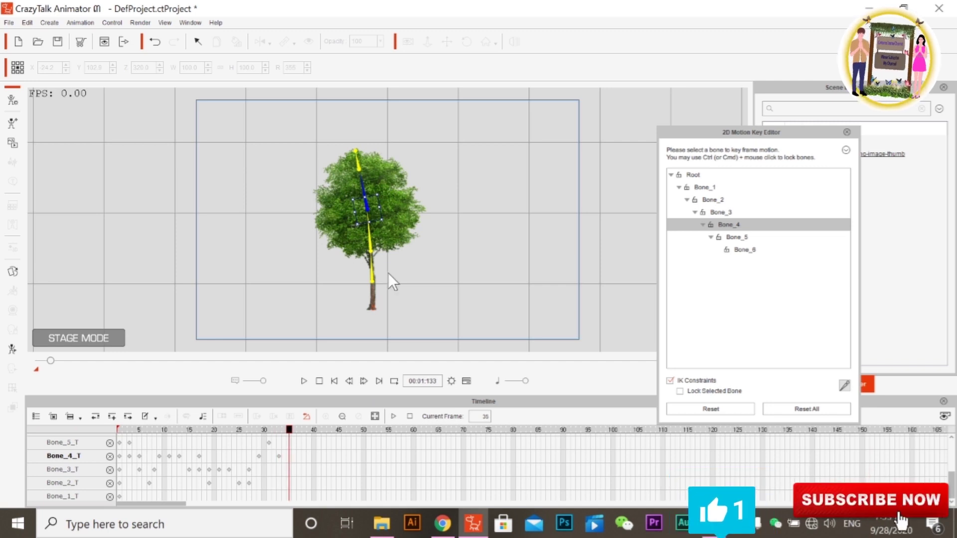
pyautogui.moveTo(380, 190); pyautogui.dragTo(379, 188)
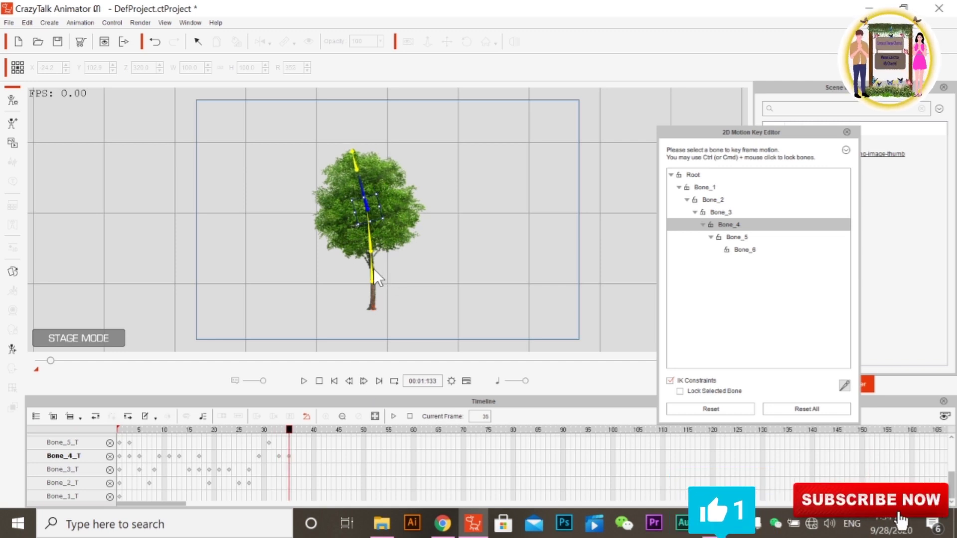
pyautogui.click(369, 250)
pyautogui.moveTo(386, 239); pyautogui.dragTo(388, 240)
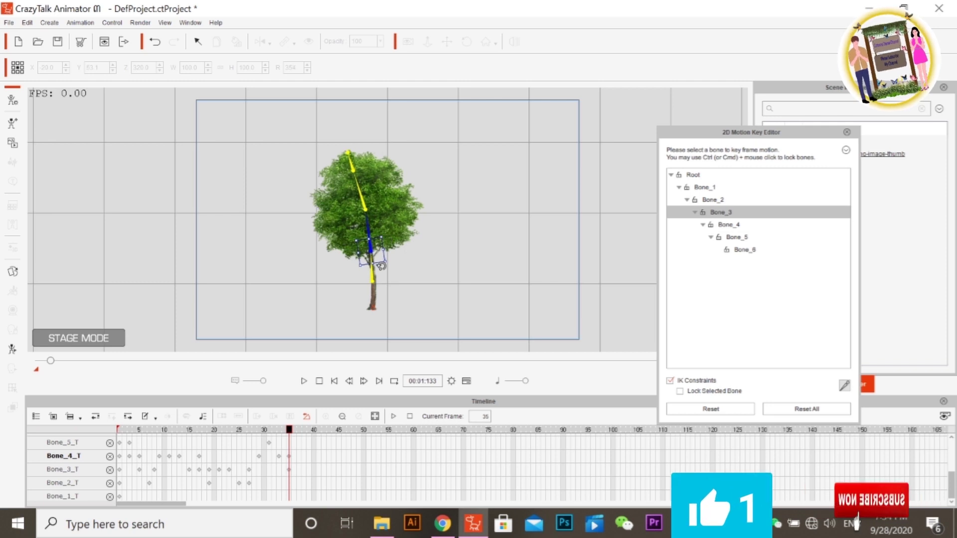
pyautogui.click(373, 280)
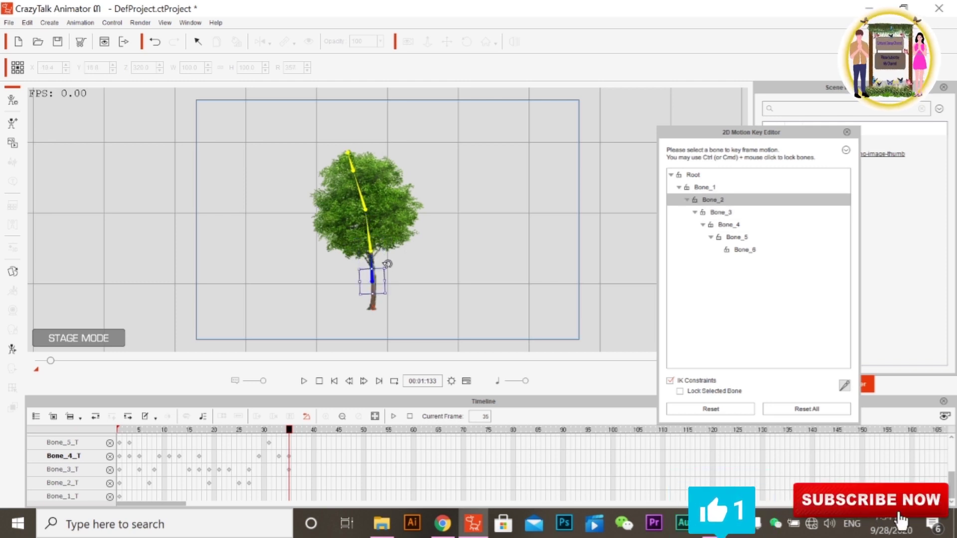
pyautogui.moveTo(387, 263); pyautogui.dragTo(384, 269)
# Step: Straighten the tree and re-pose Bone_3 and Bone_4 for frames 37–41
pyautogui.doubleClick(364, 378)
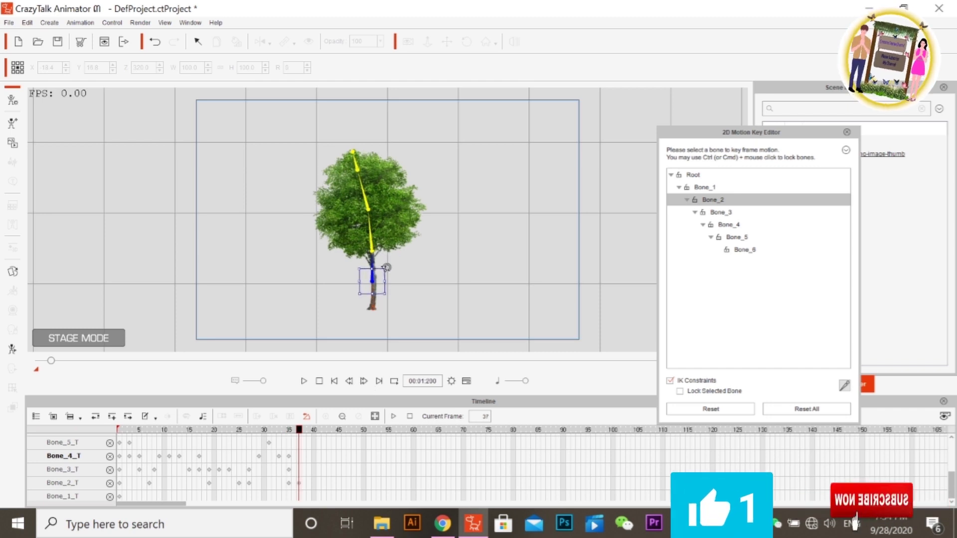
pyautogui.doubleClick(366, 377)
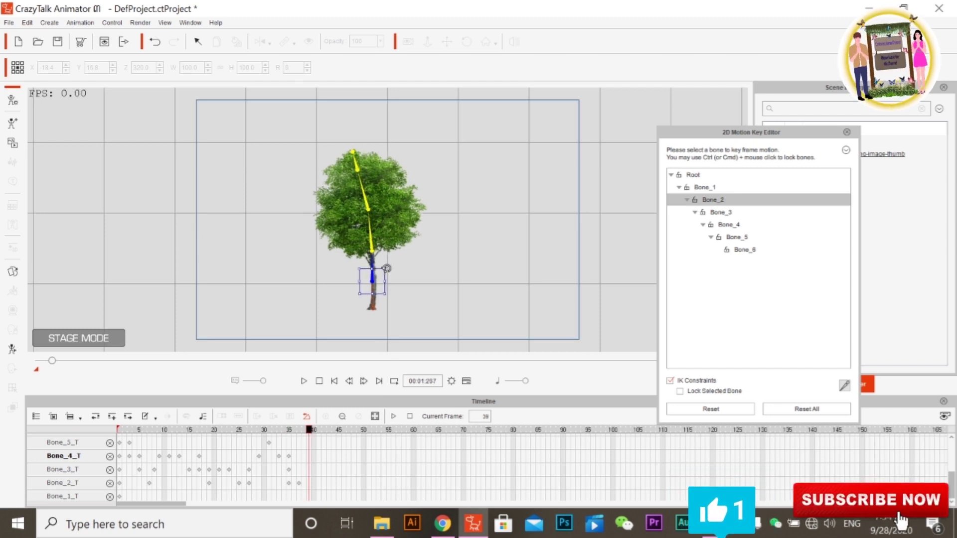
pyautogui.moveTo(386, 269); pyautogui.dragTo(387, 269)
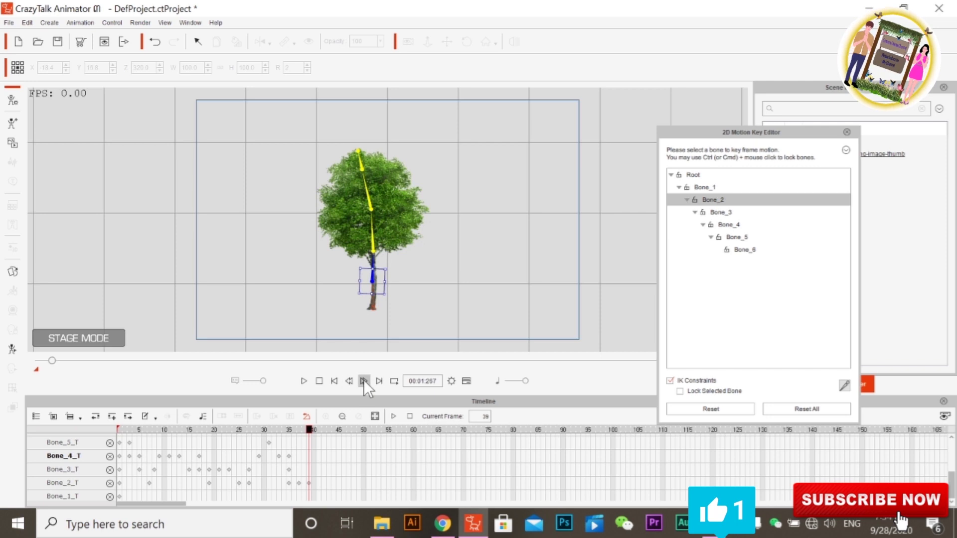
pyautogui.moveTo(372, 253); pyautogui.dragTo(397, 298)
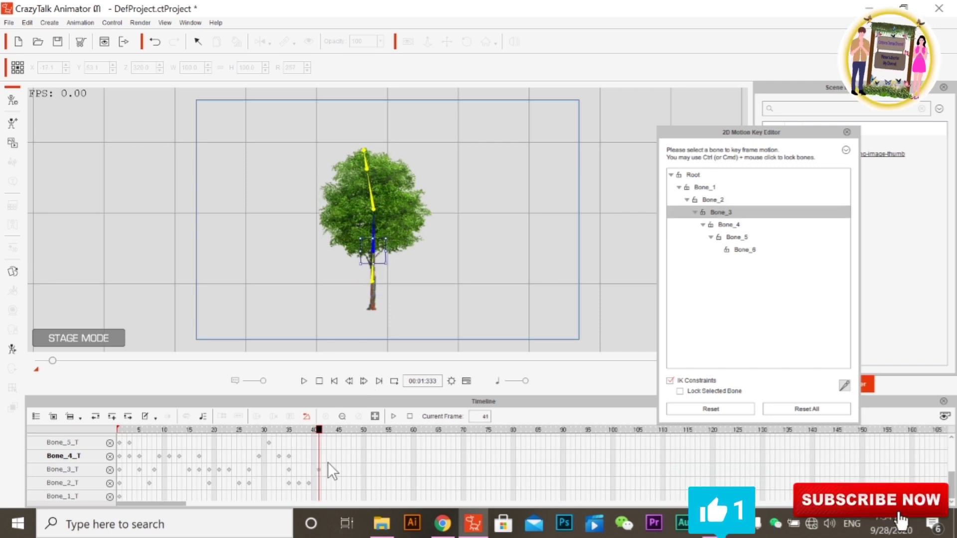
pyautogui.moveTo(373, 202); pyautogui.dragTo(384, 192)
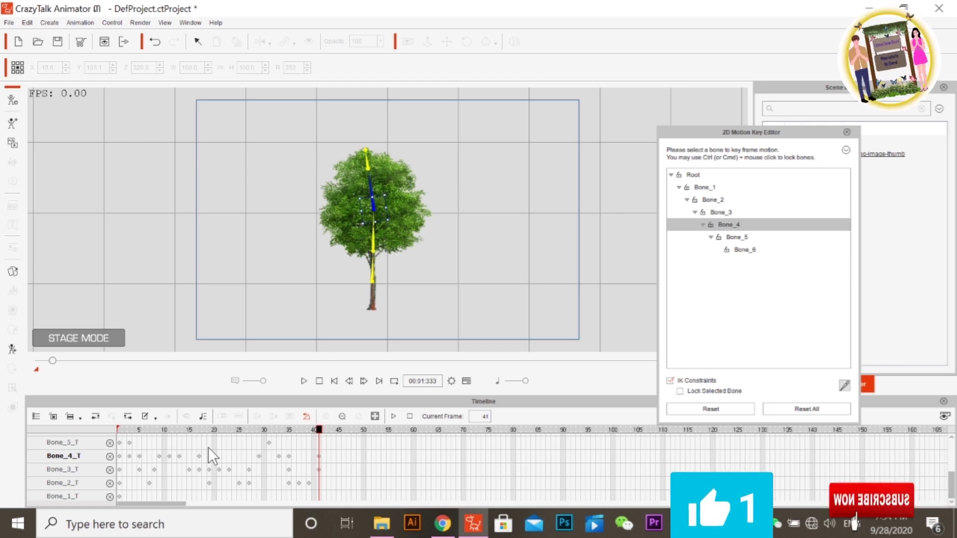
pyautogui.scroll(5, 208, 447)
pyautogui.scroll(2, 214, 429)
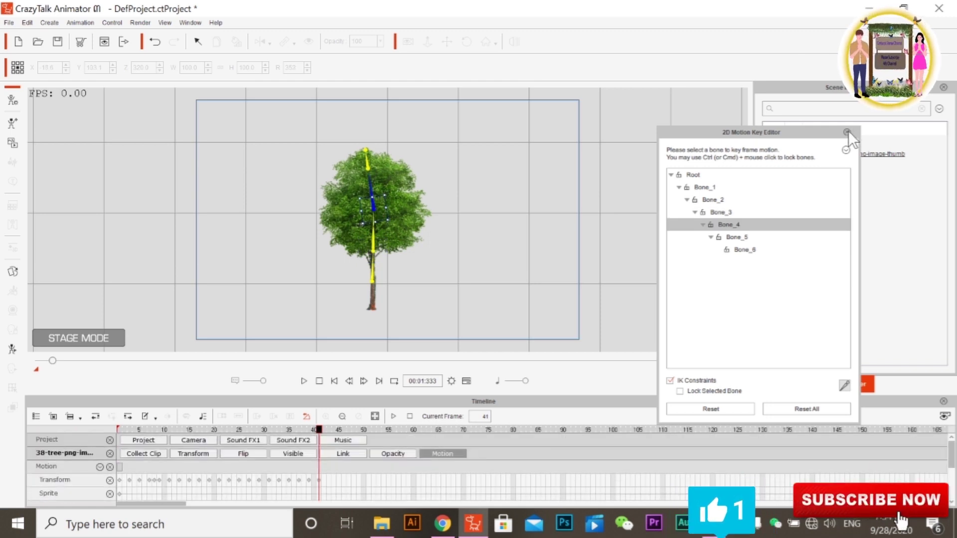
# Step: Close the bone key editor, show the Collect Clip track, and check Project Settings unchanged
pyautogui.click(847, 132)
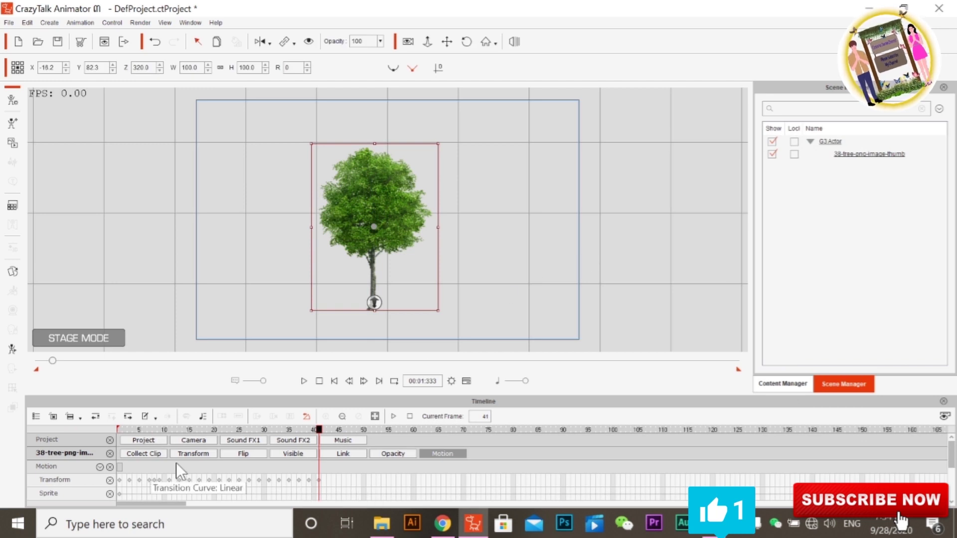
pyautogui.click(142, 456)
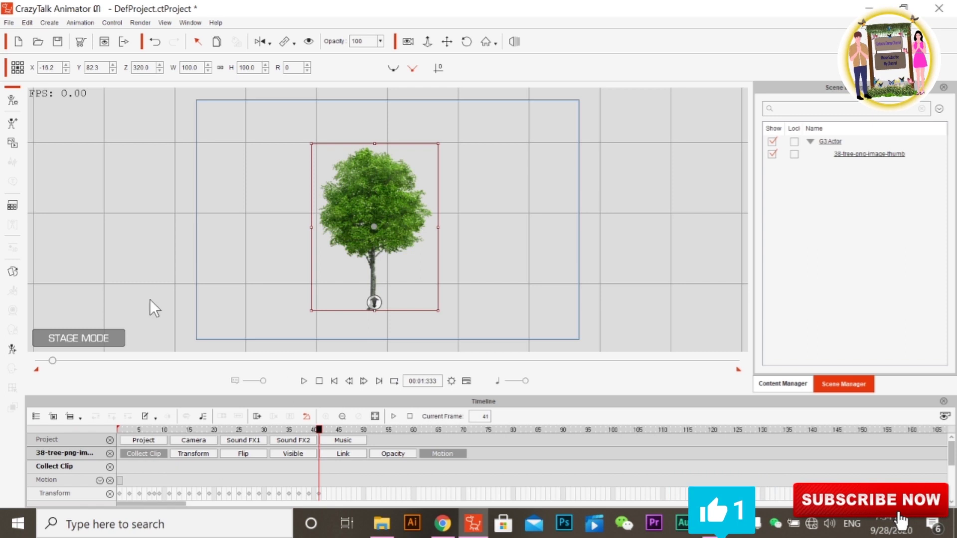
pyautogui.click(451, 381)
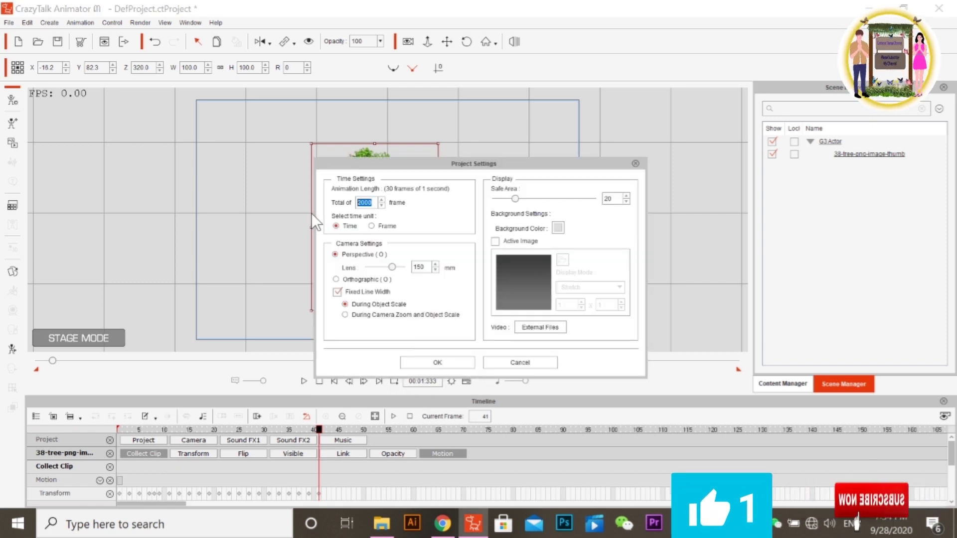
pyautogui.click(437, 362)
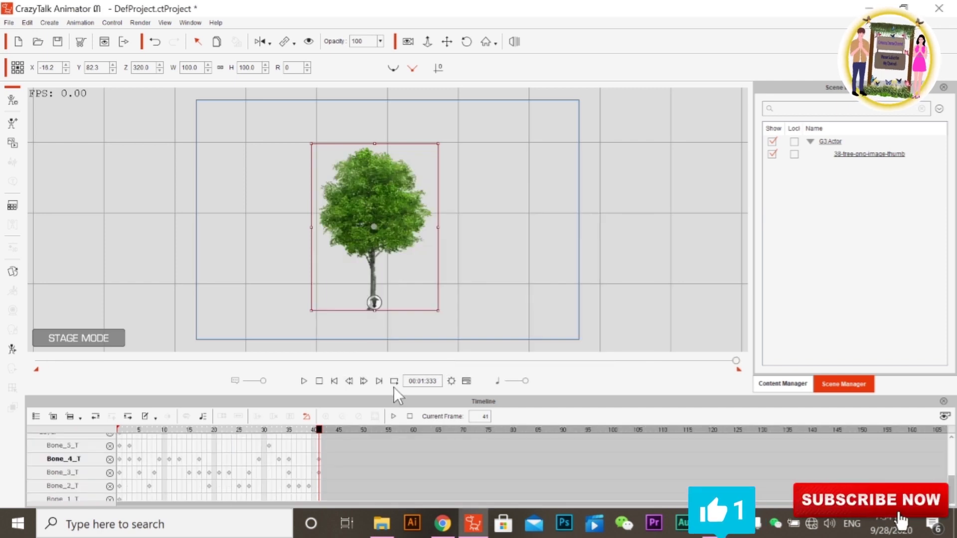
# Step: Play and pause the sway preview, hide Collect Clip, and bring up the content library
pyautogui.click(302, 381)
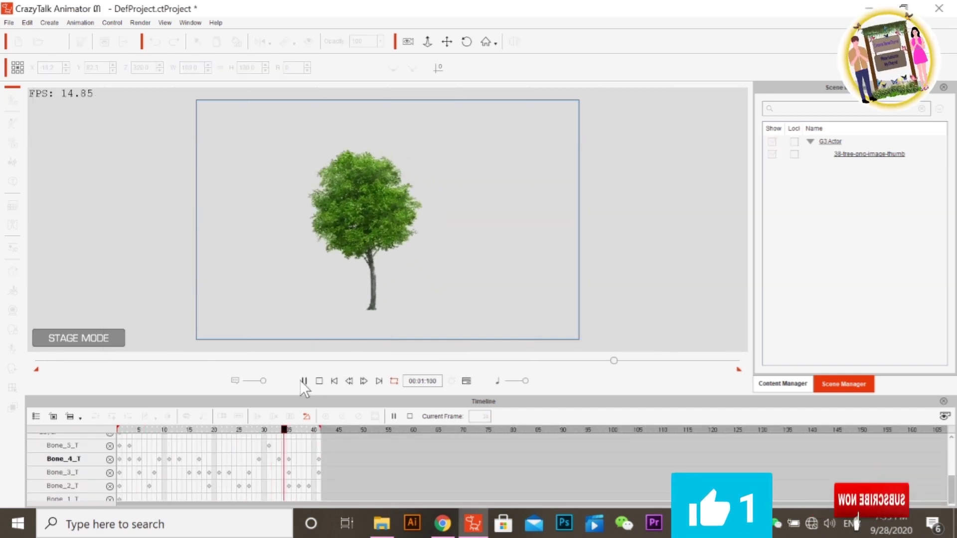
pyautogui.click(303, 381)
pyautogui.scroll(3, 167, 441)
pyautogui.scroll(3, 166, 442)
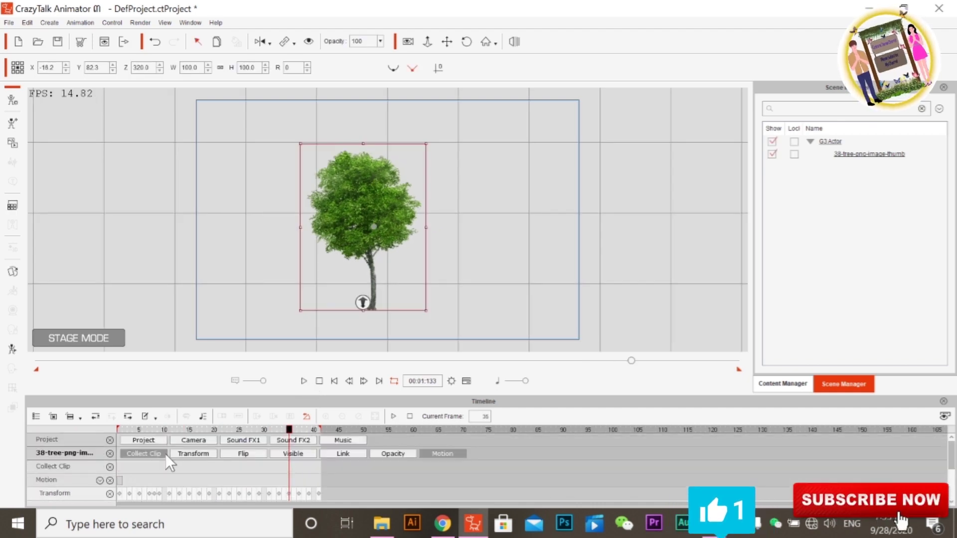
pyautogui.click(143, 454)
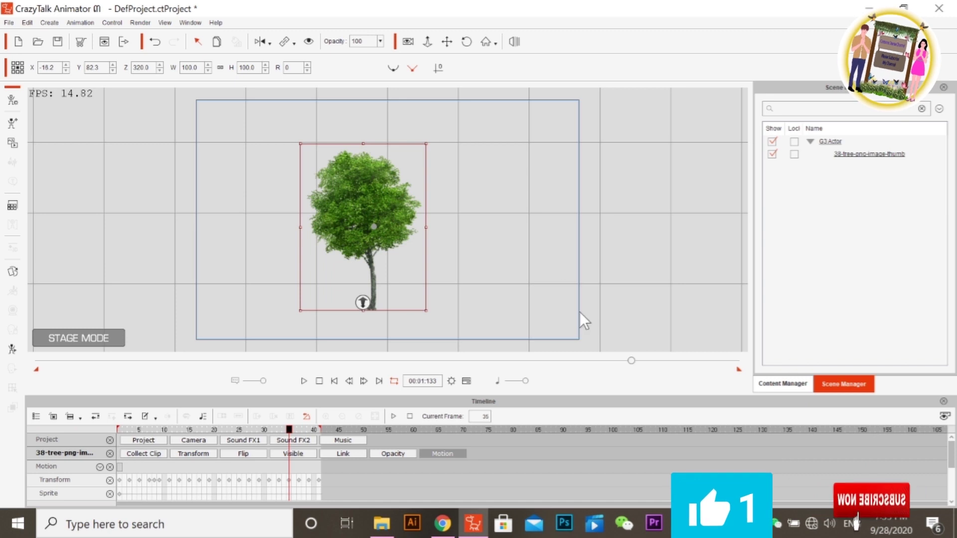
pyautogui.click(783, 384)
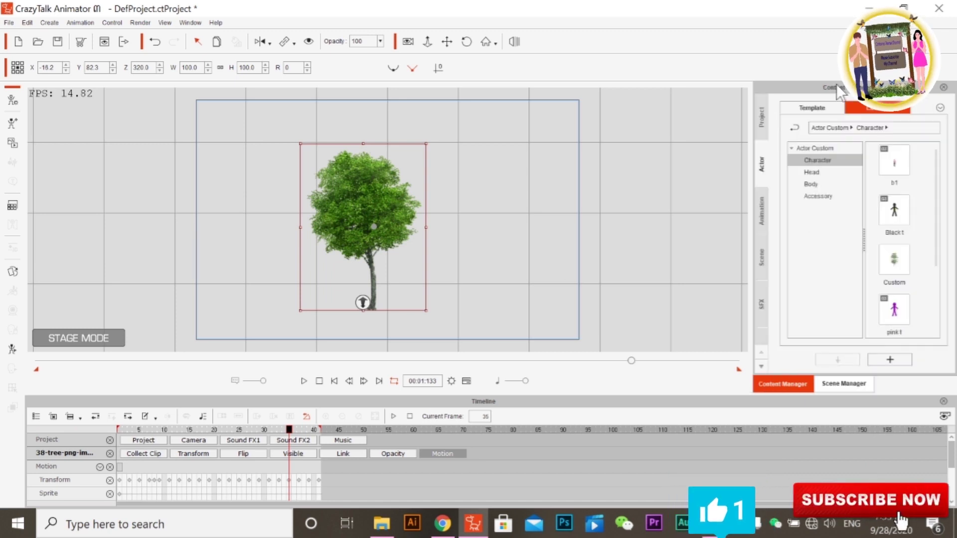
# Step: Add the tree to the Character library as Custom0, overwriting the existing entry
pyautogui.click(896, 362)
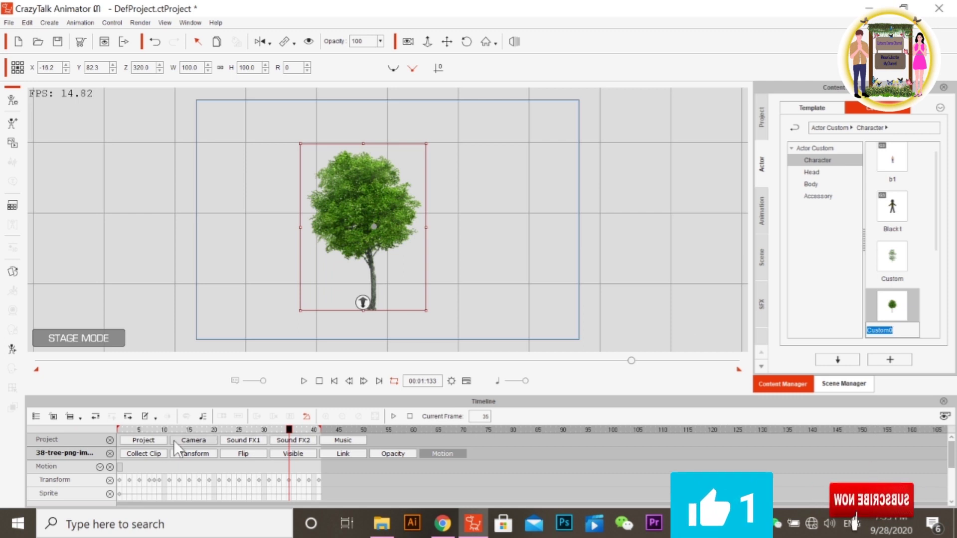
pyautogui.click(145, 452)
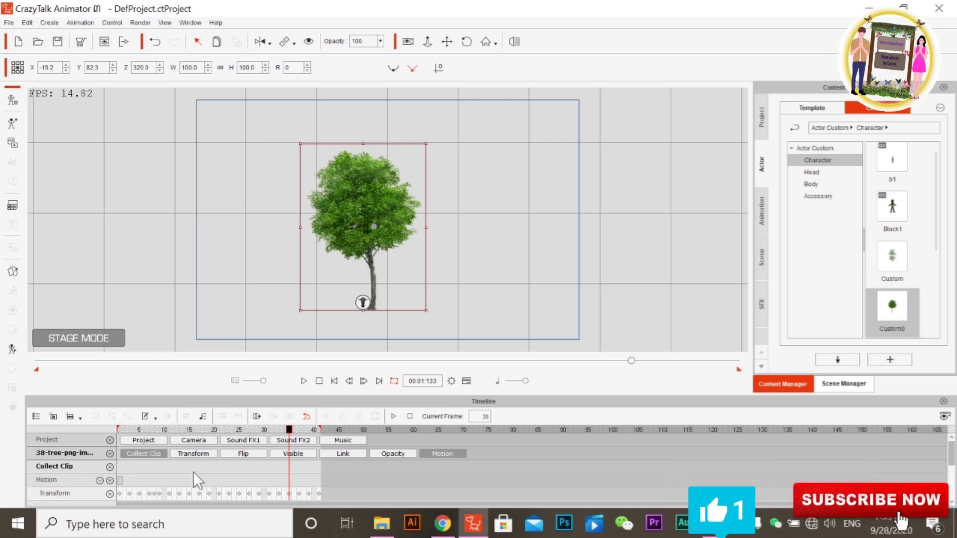
pyautogui.click(893, 362)
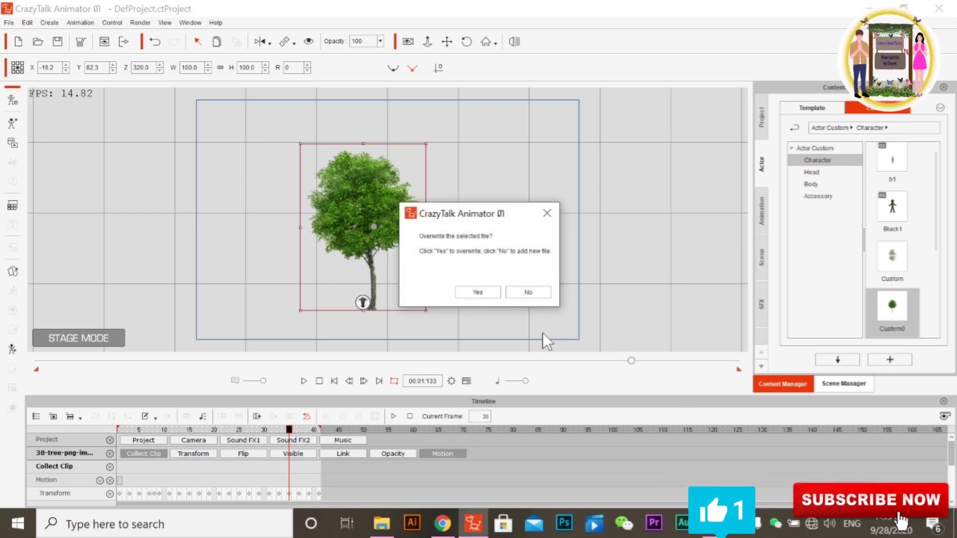
pyautogui.click(478, 292)
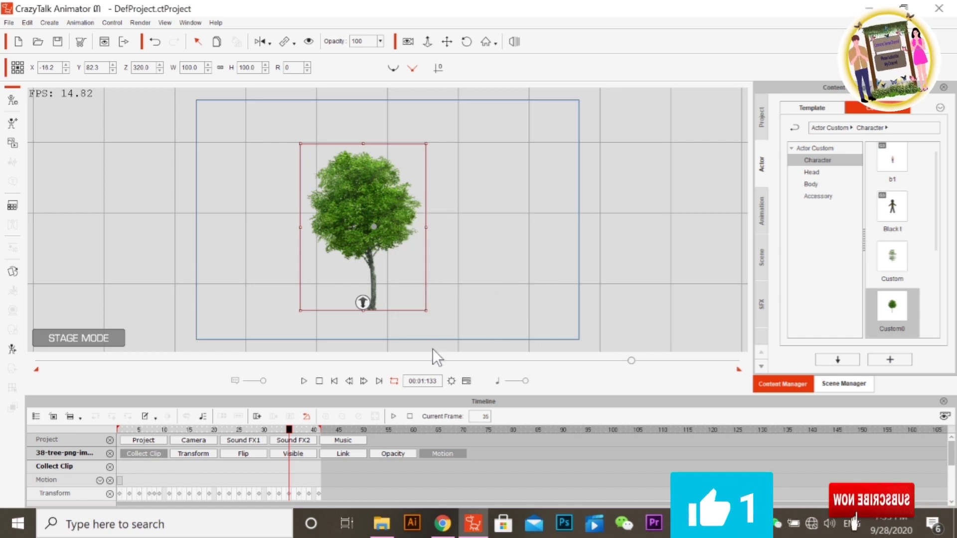
pyautogui.moveTo(118, 466); pyautogui.dragTo(318, 498)
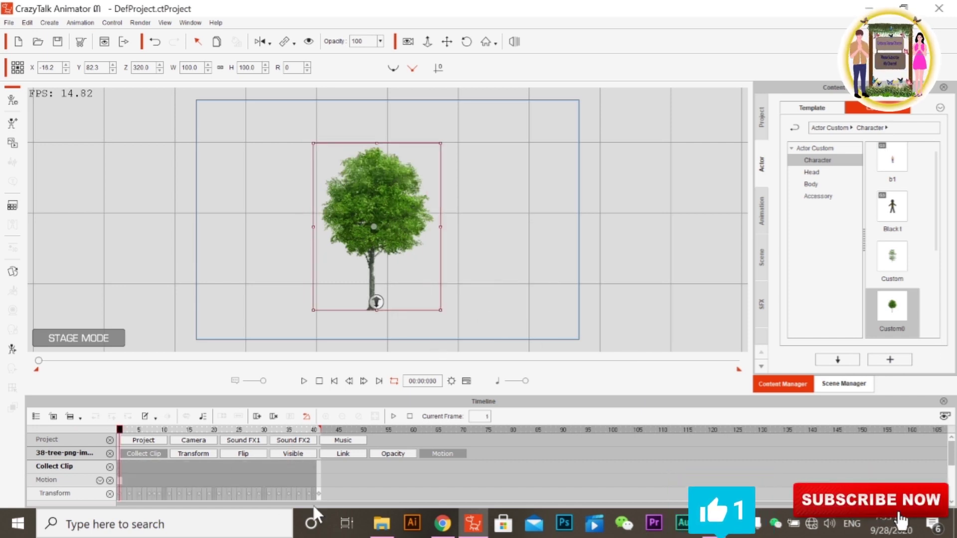
# Step: Transfer the selected frames 1–41 to the action menu as Action1
pyautogui.rightClick(223, 465)
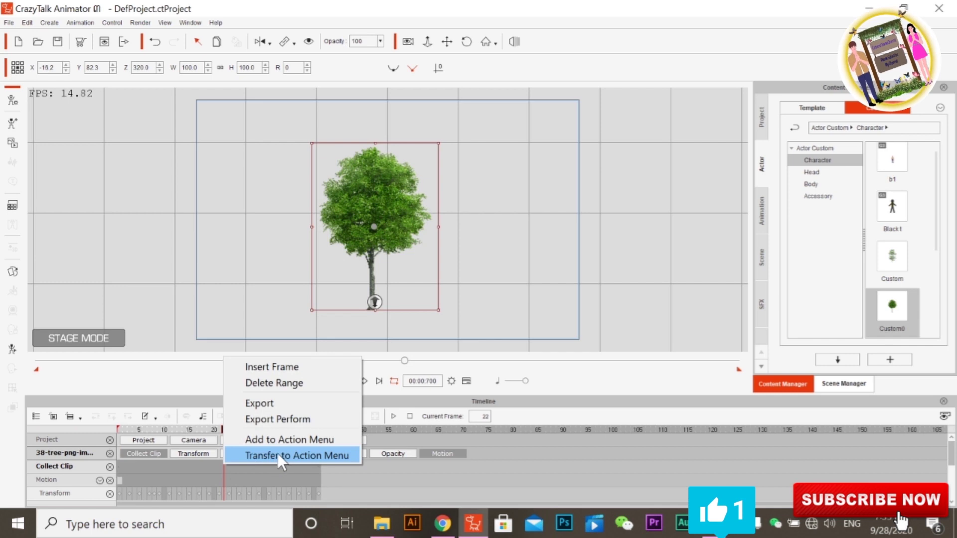
pyautogui.click(278, 454)
pyautogui.write('Action1')
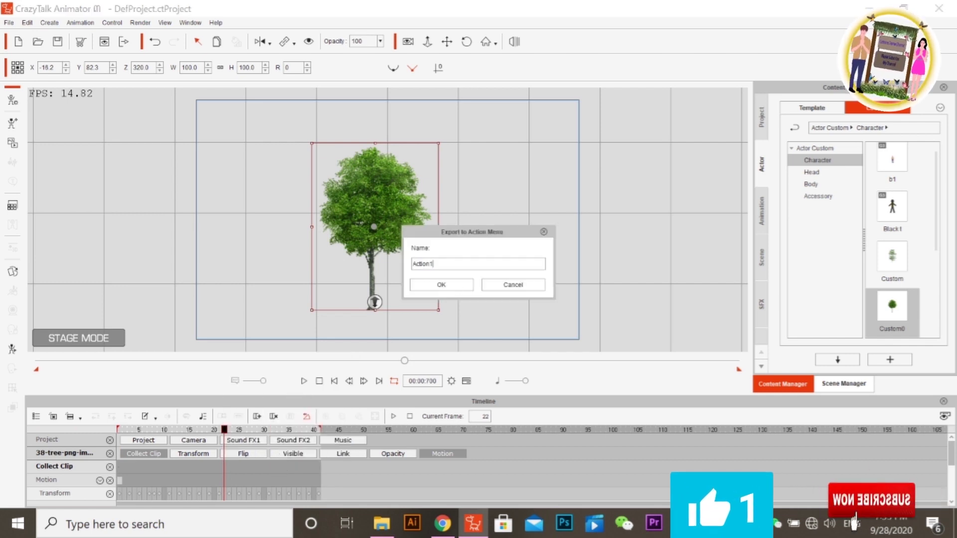
pyautogui.click(450, 285)
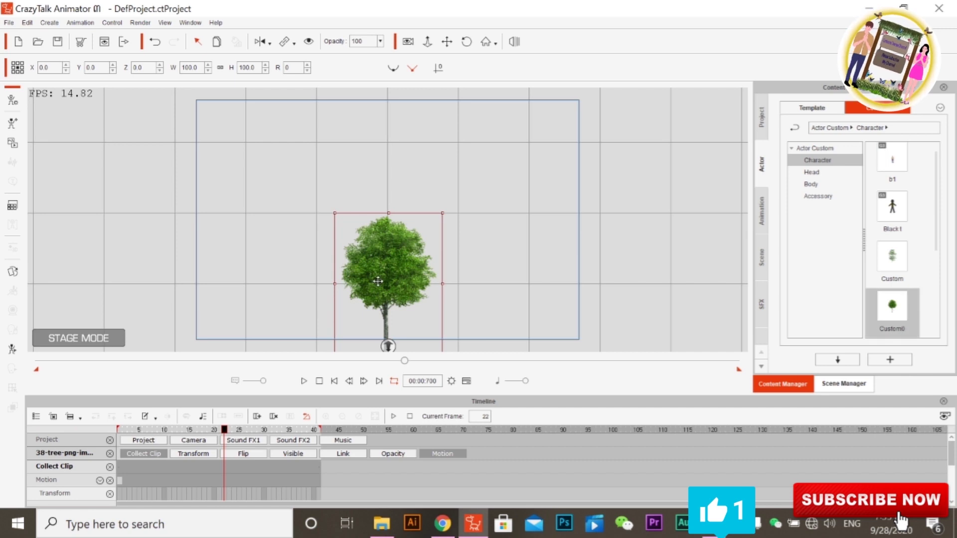
# Step: Drop a second Custom0 tree beside the first, then delete it from the stage
pyautogui.moveTo(383, 282); pyautogui.dragTo(384, 245)
pyautogui.moveTo(892, 307); pyautogui.dragTo(521, 256)
pyautogui.rightClick(539, 226)
pyautogui.moveTo(591, 234)
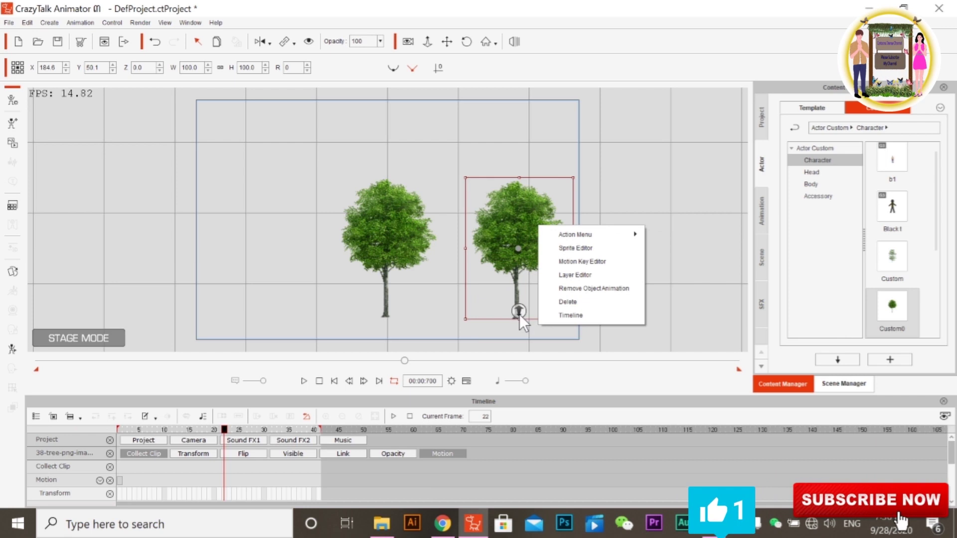
pyautogui.click(487, 321)
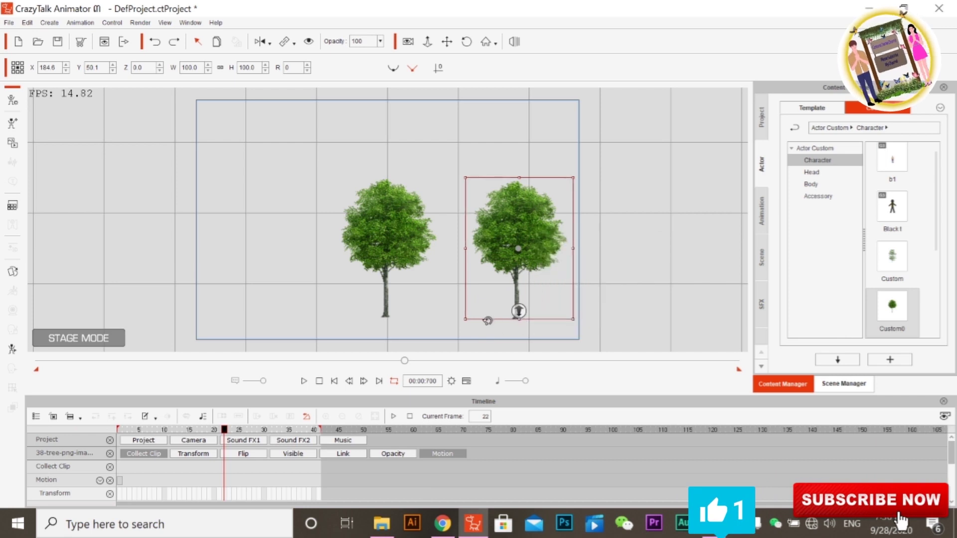
pyautogui.press('Delete')
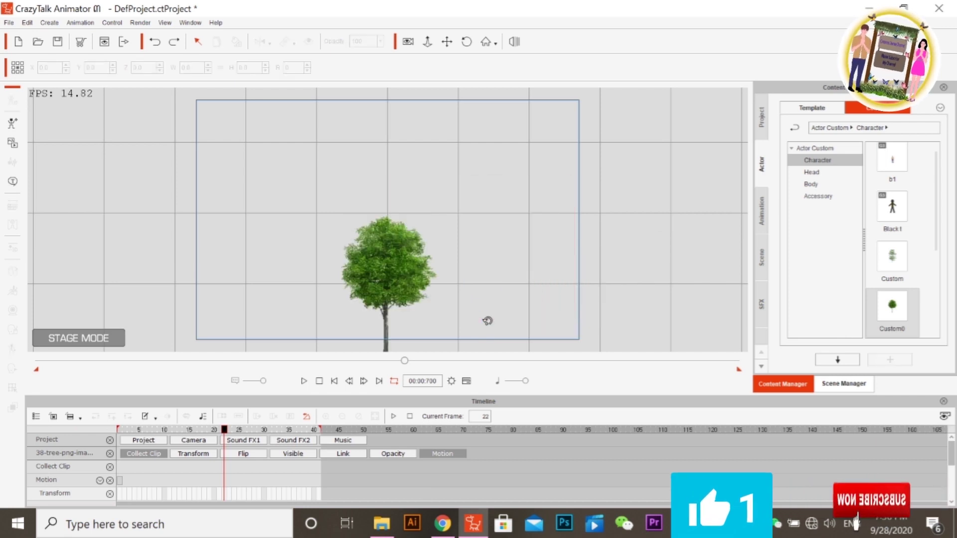
pyautogui.moveTo(118, 462); pyautogui.dragTo(316, 480)
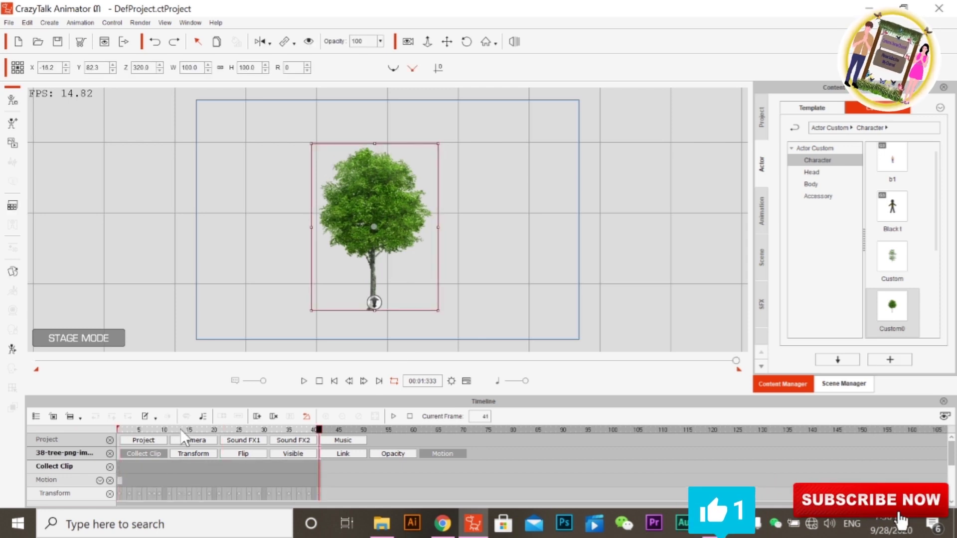
# Step: Save the clip range to the action menu as Action, then show Transform and rewind to frame 1
pyautogui.rightClick(216, 460)
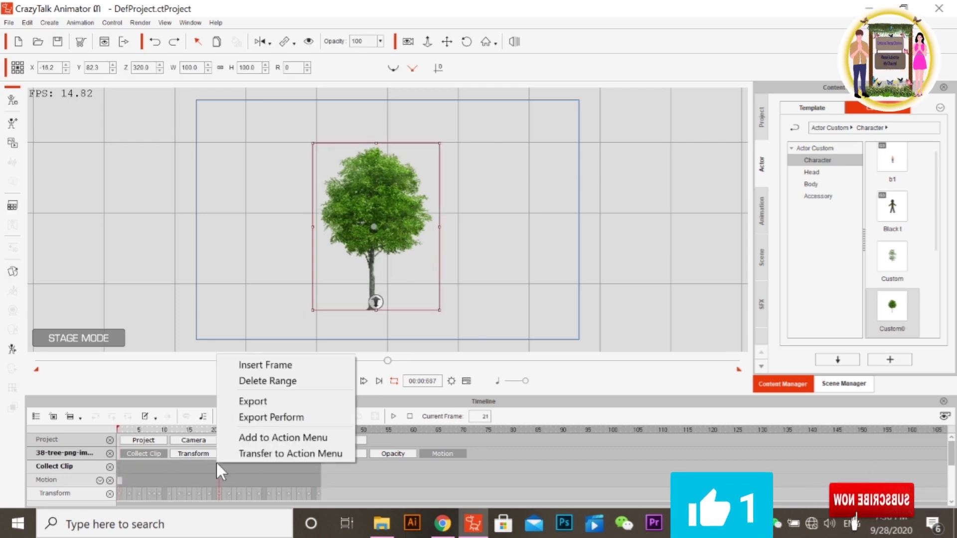
pyautogui.click(273, 438)
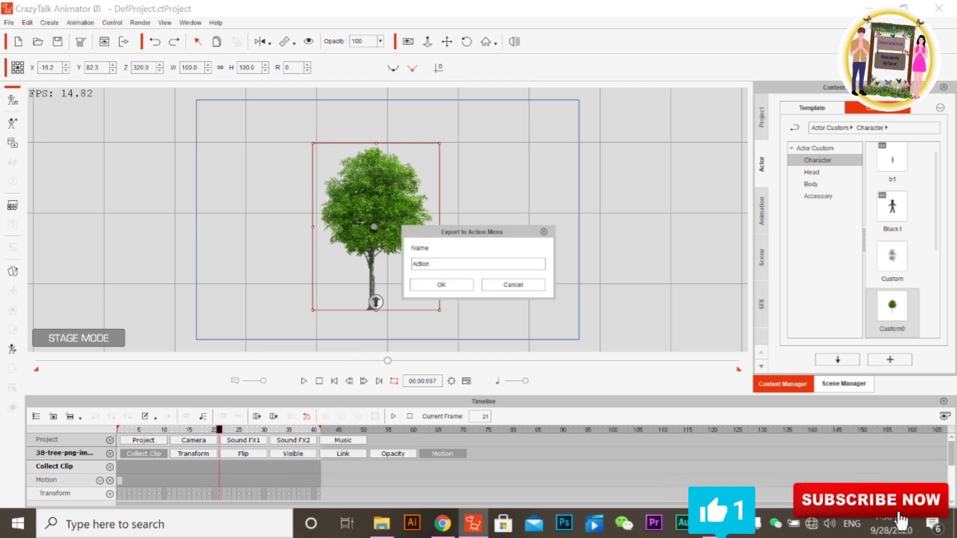
pyautogui.click(441, 285)
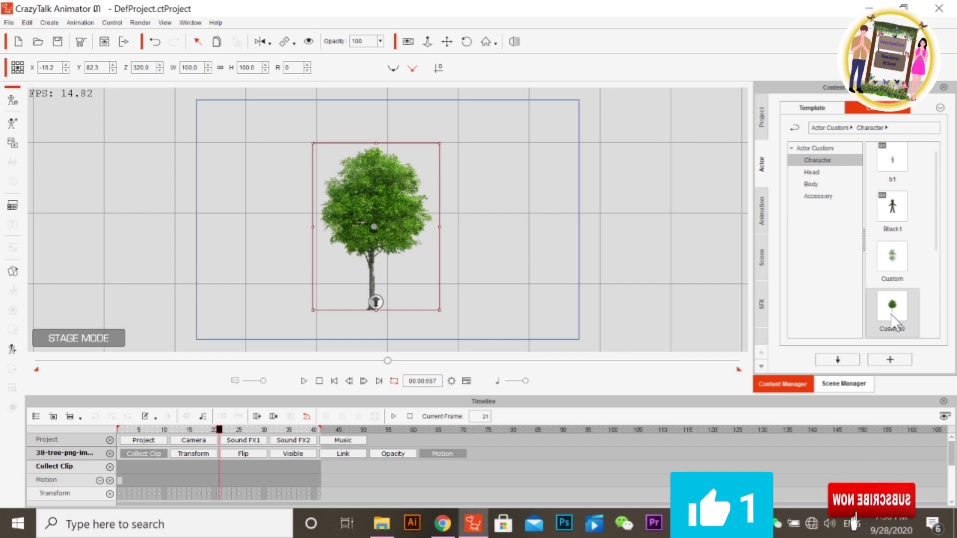
pyautogui.click(446, 454)
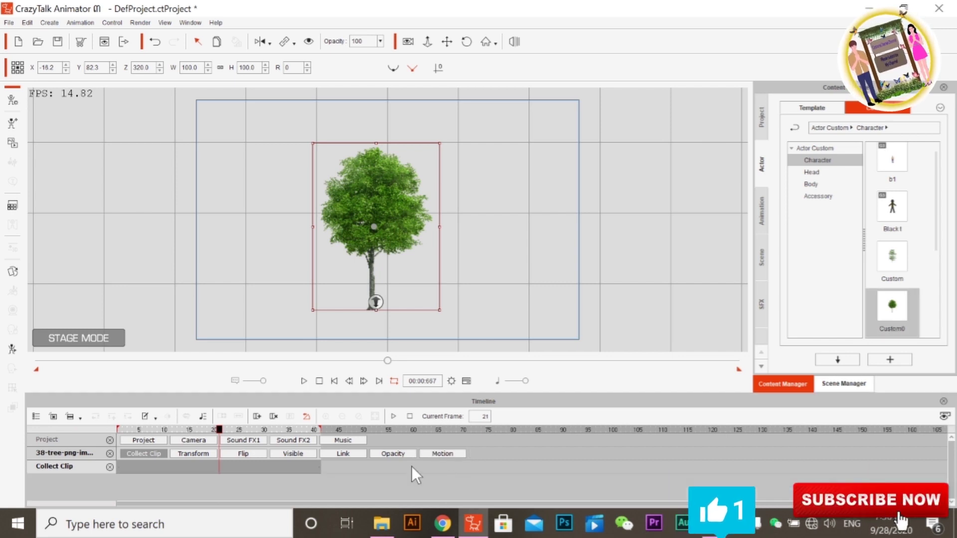
pyautogui.click(197, 455)
pyautogui.moveTo(220, 429); pyautogui.dragTo(125, 444)
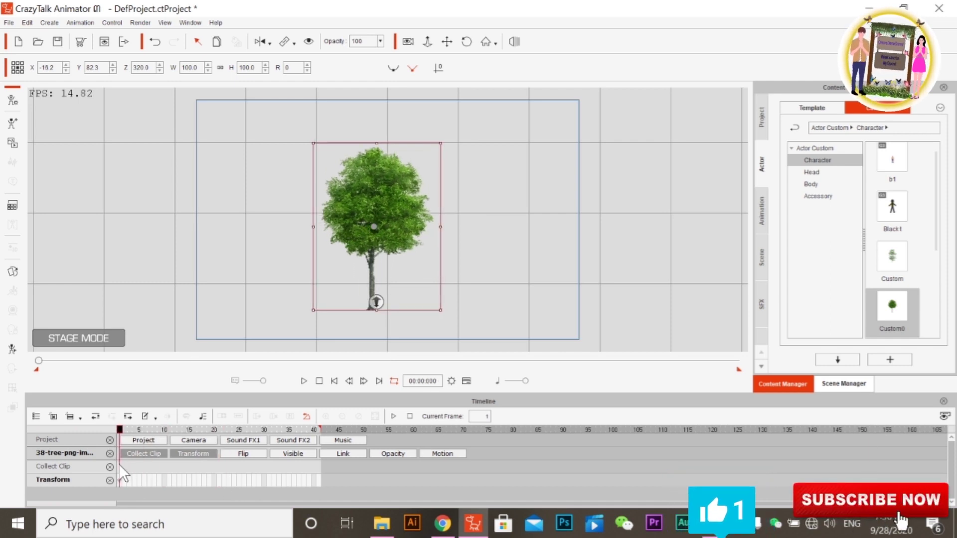
# Step: Save frames 1–28 of the Collect Clip as custom action Action and confirm
pyautogui.moveTo(120, 466); pyautogui.dragTo(253, 469)
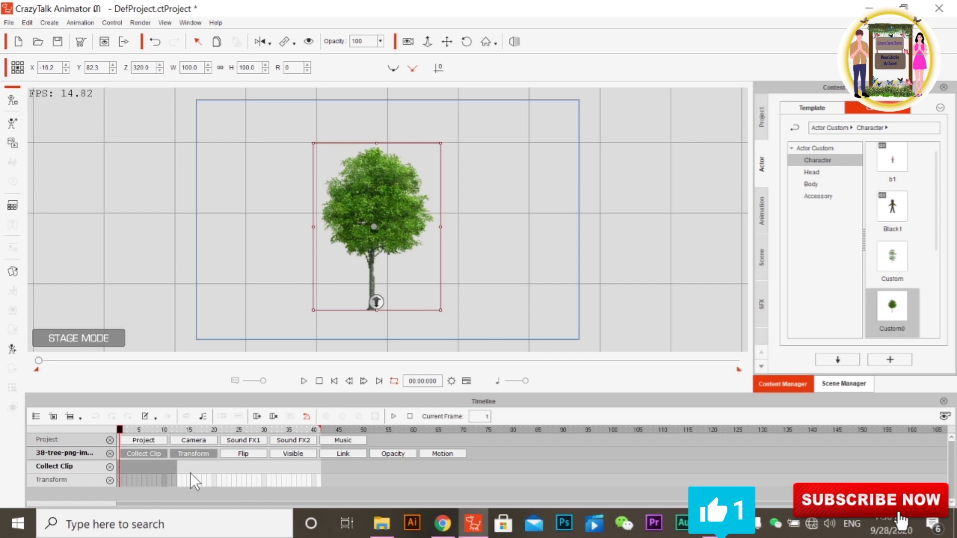
pyautogui.rightClick(252, 466)
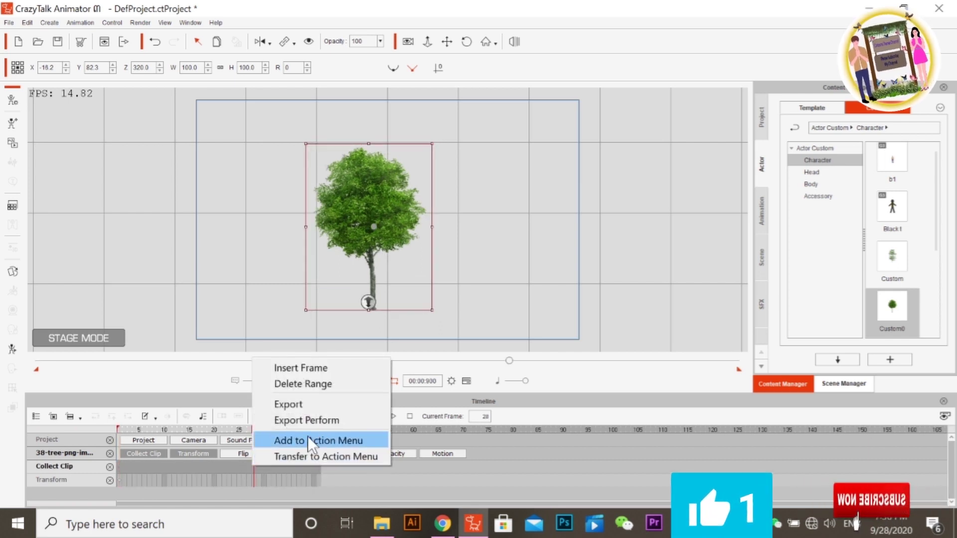
pyautogui.click(322, 438)
pyautogui.write('Action 1')
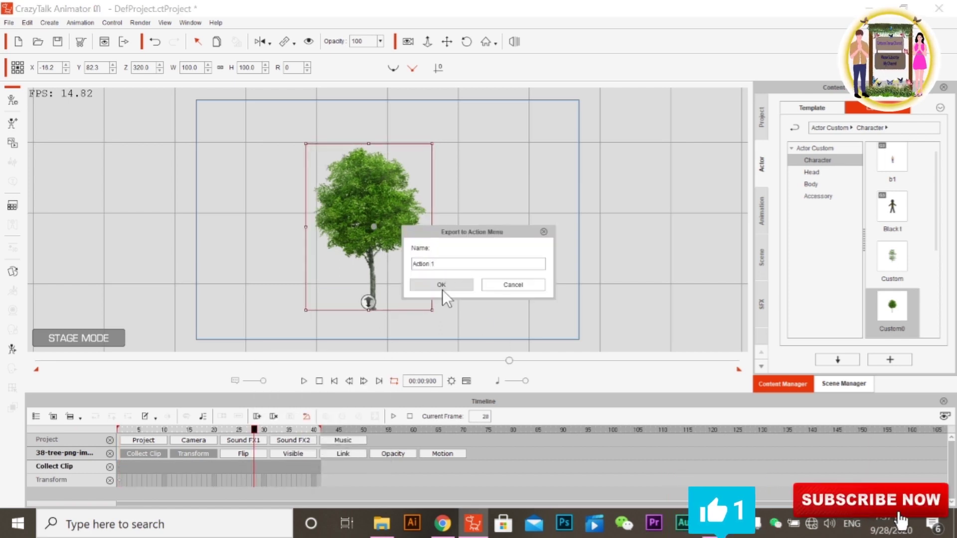
pyautogui.click(441, 286)
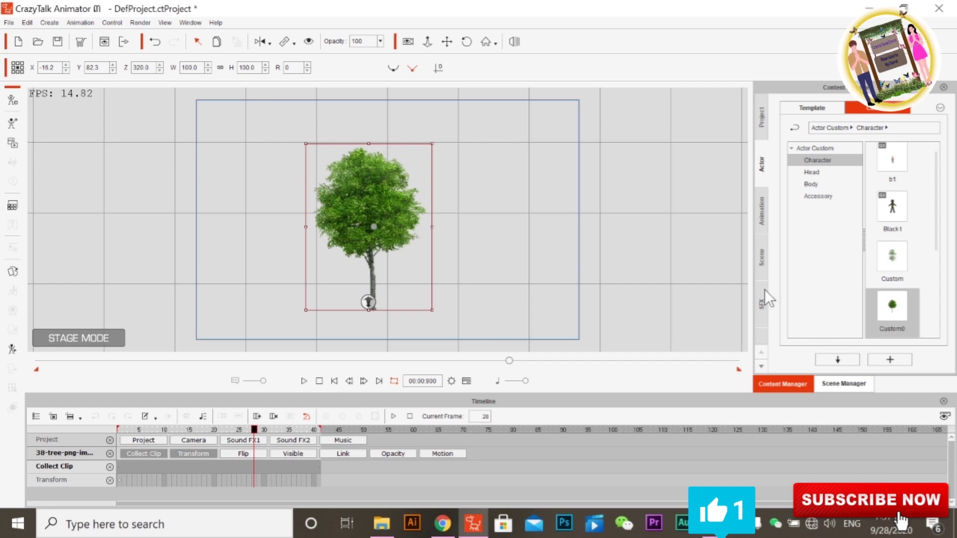
pyautogui.click(890, 359)
pyautogui.click(466, 292)
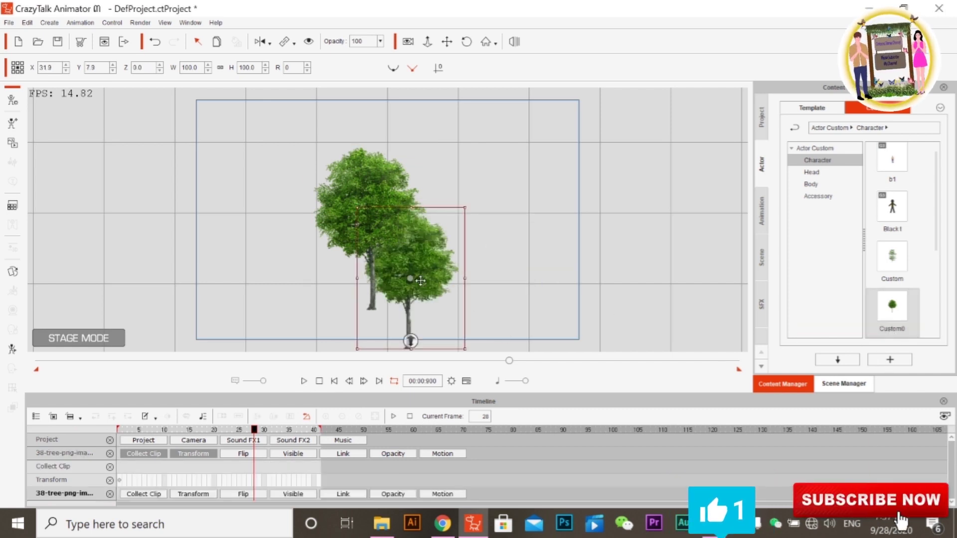
# Step: Drop a second Custom0 tree up-right and preview the saved action on it
pyautogui.moveTo(413, 276); pyautogui.dragTo(490, 204)
pyautogui.rightClick(480, 218)
pyautogui.click(536, 277)
pyautogui.rightClick(488, 214)
pyautogui.click(607, 240)
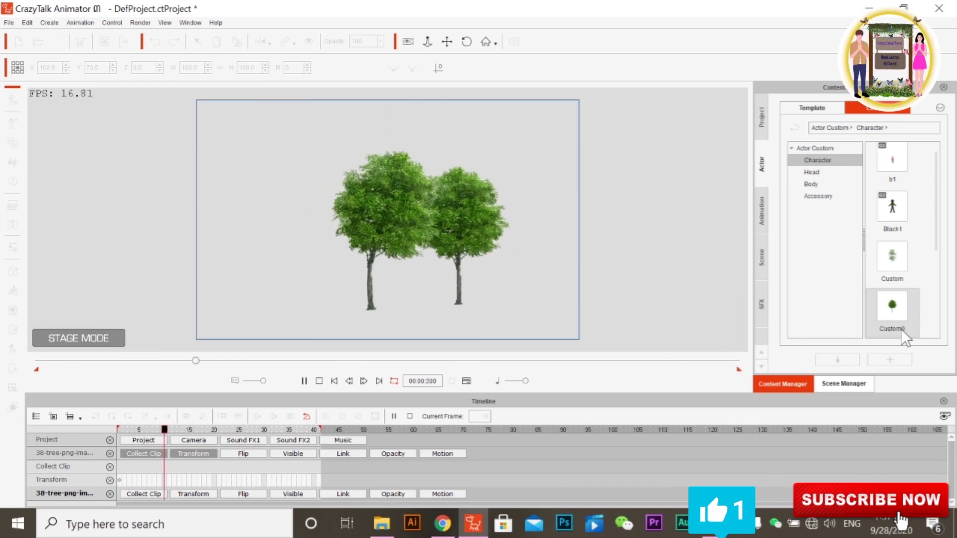
pyautogui.click(303, 382)
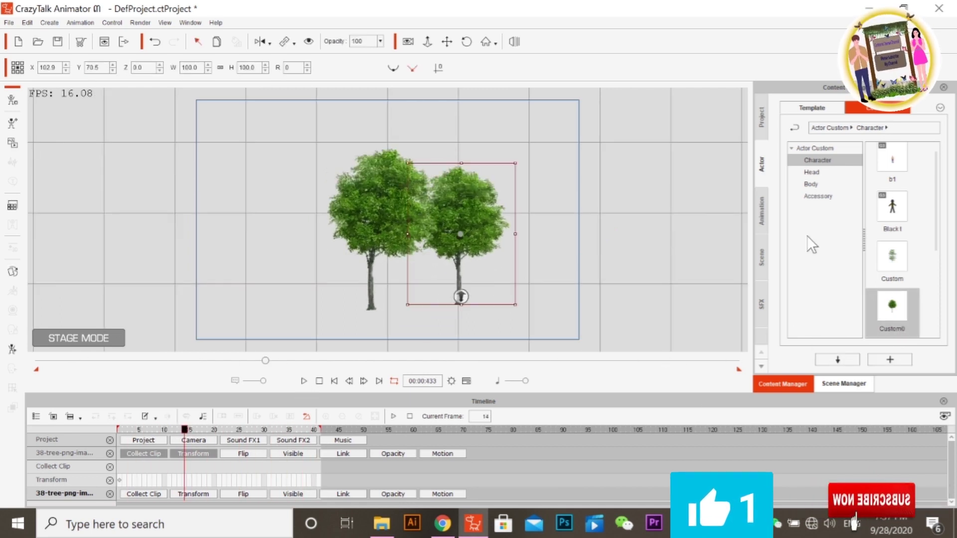
# Step: Begin renaming the library tree and delete the right tree copy from the stage
pyautogui.click(892, 330)
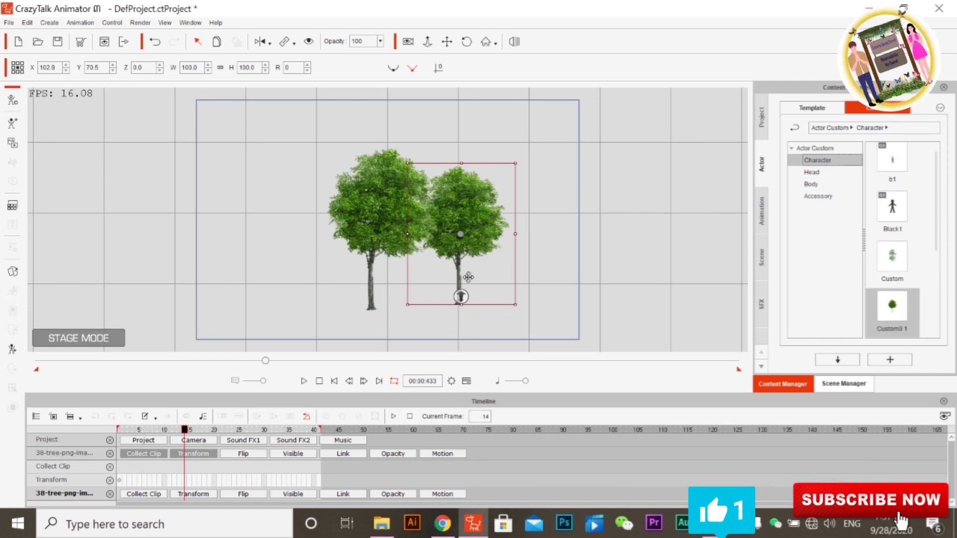
pyautogui.click(375, 244)
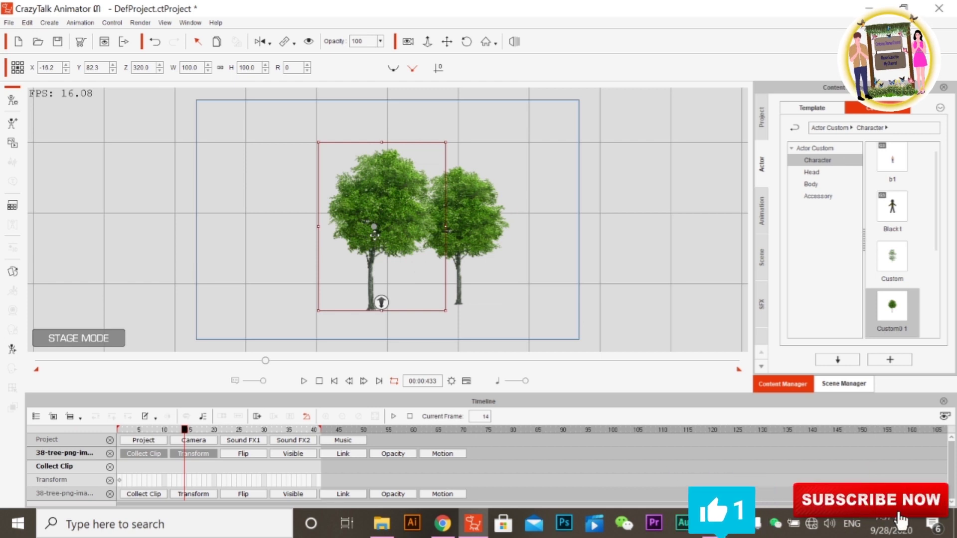
pyautogui.click(465, 223)
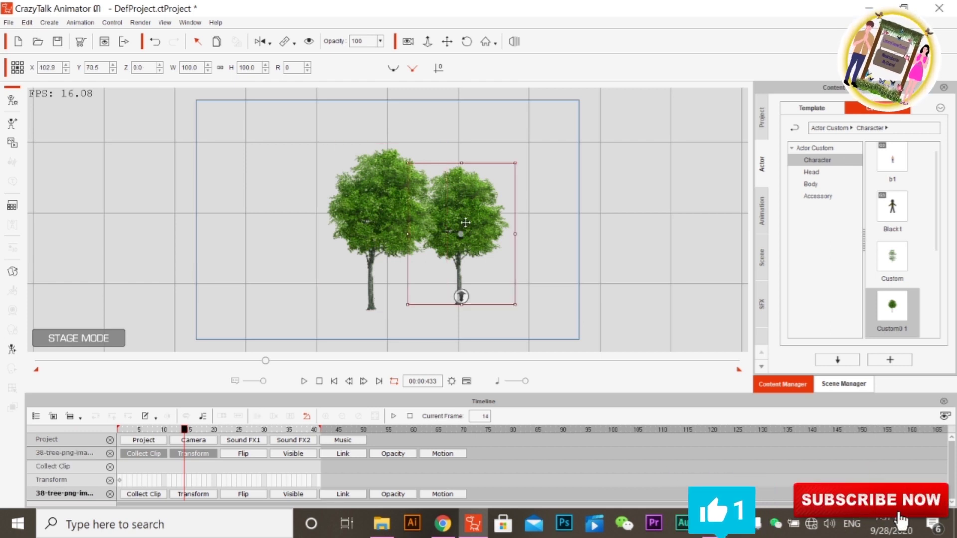
pyautogui.press('Delete')
pyautogui.click(357, 240)
# Step: Confirm the library tree's new name, Custom0 1
pyautogui.click(890, 360)
pyautogui.click(486, 298)
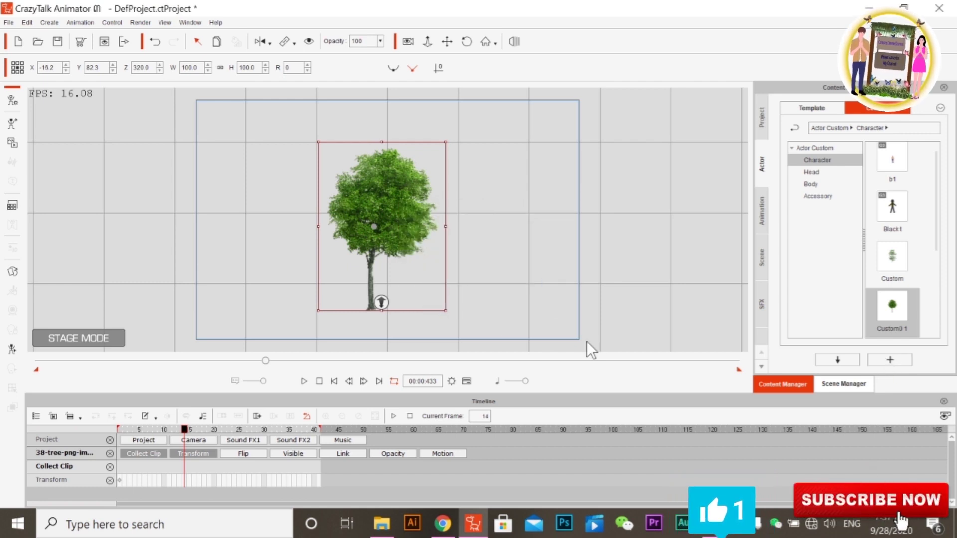
pyautogui.scroll(-3, 904, 304)
pyautogui.scroll(3, 901, 253)
pyautogui.scroll(-3, 902, 252)
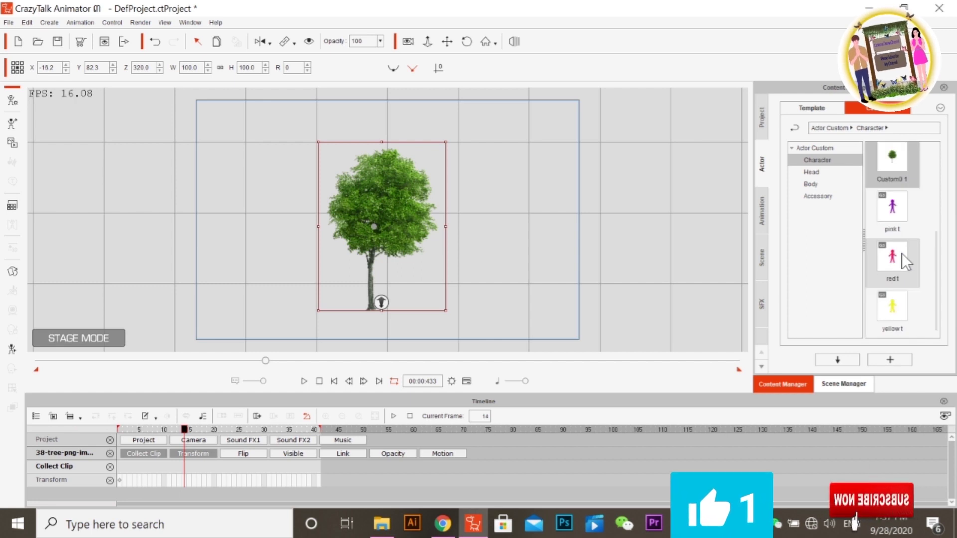
pyautogui.scroll(3, 902, 253)
# Step: Drop a Custom0 1 tree, give it Action 1, then delete the original left tree
pyautogui.moveTo(902, 317); pyautogui.dragTo(473, 239)
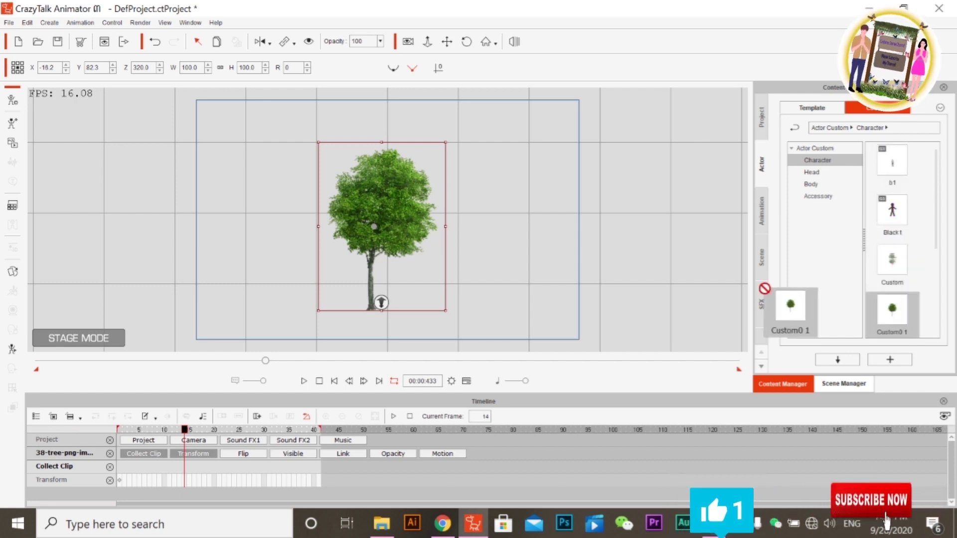
pyautogui.rightClick(473, 228)
pyautogui.moveTo(524, 235)
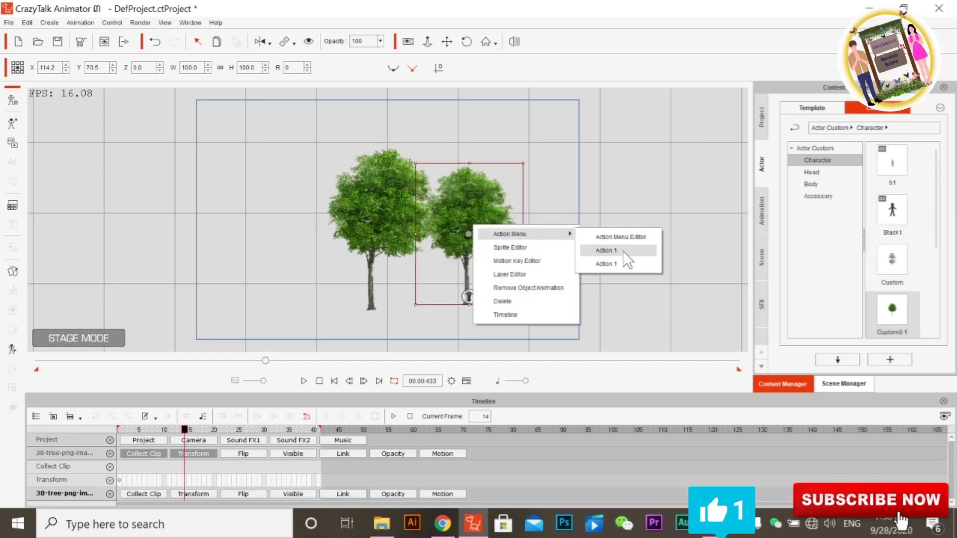
pyautogui.click(623, 250)
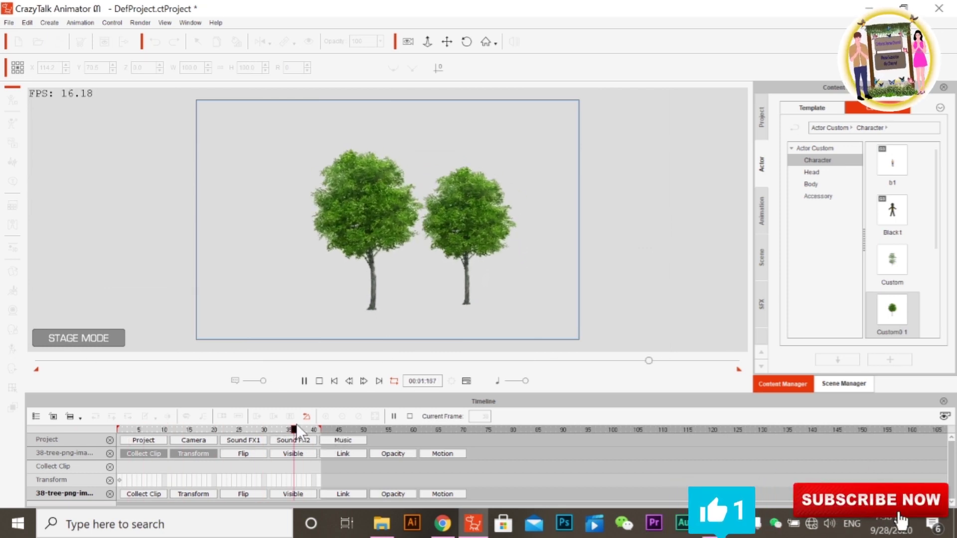
pyautogui.click(305, 381)
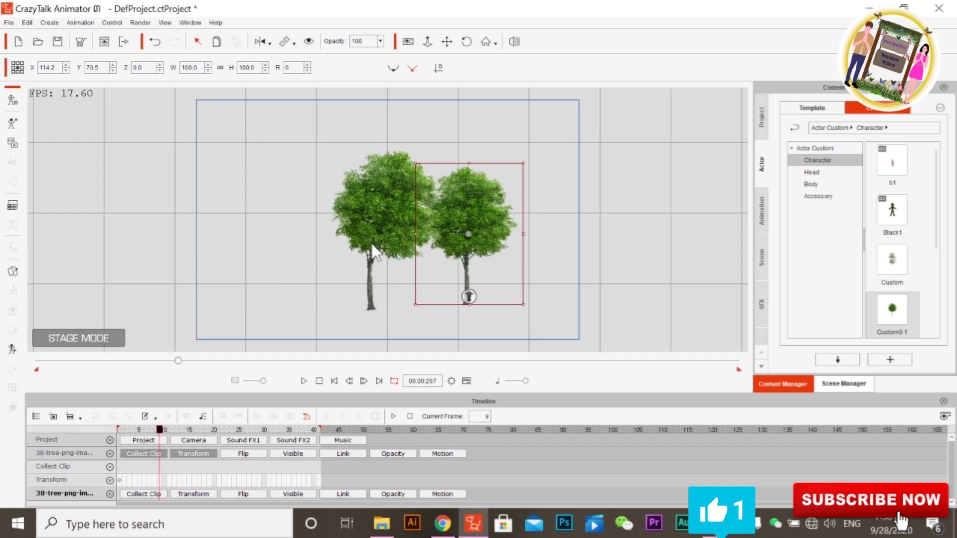
pyautogui.click(372, 243)
pyautogui.press('Delete')
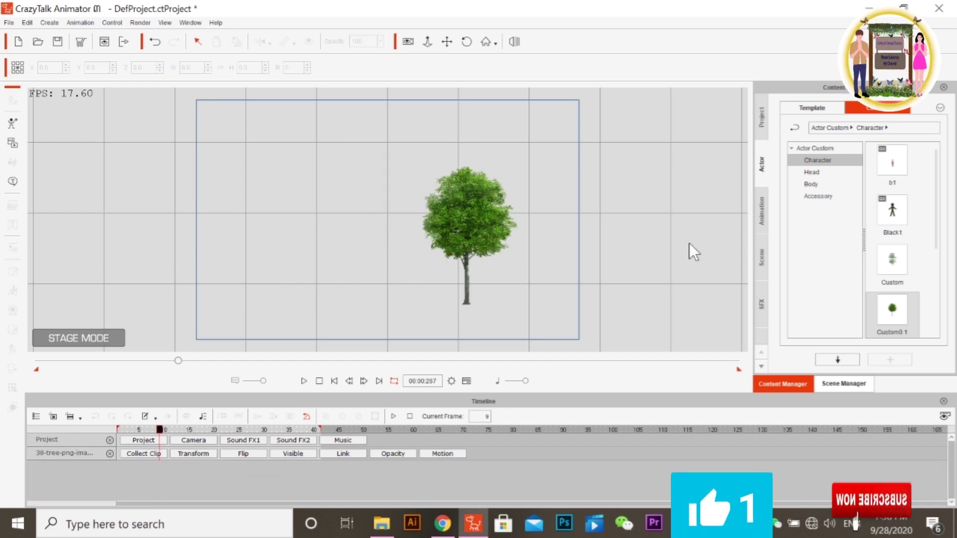
# Step: Shift the tree's Action 1 clip to the Motion track start, rewind to frame 1, and add it to the library
pyautogui.click(925, 223)
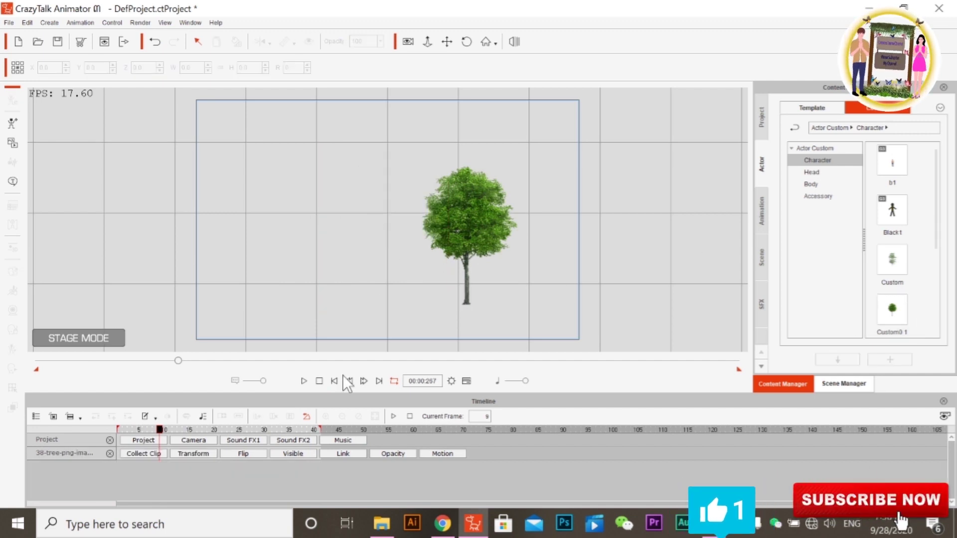
pyautogui.click(468, 233)
pyautogui.click(149, 453)
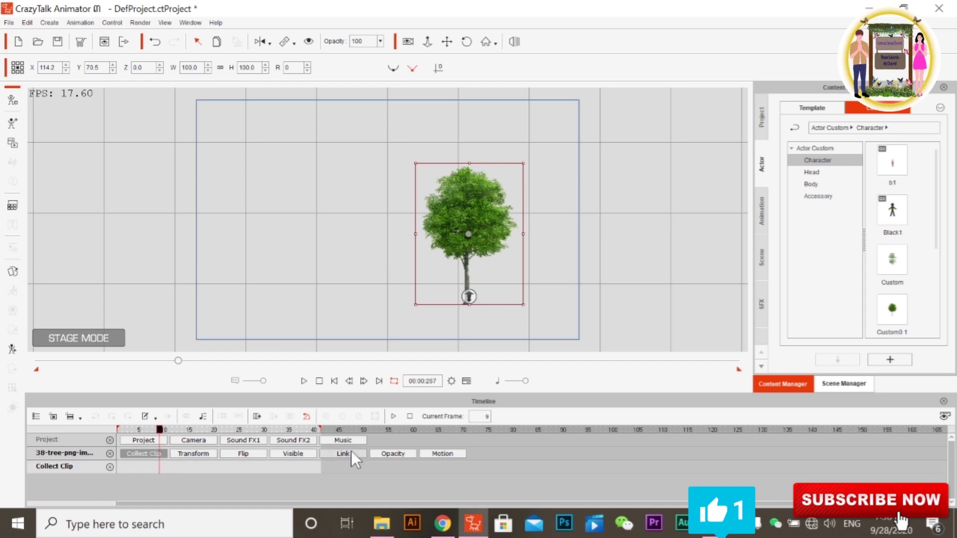
pyautogui.click(442, 454)
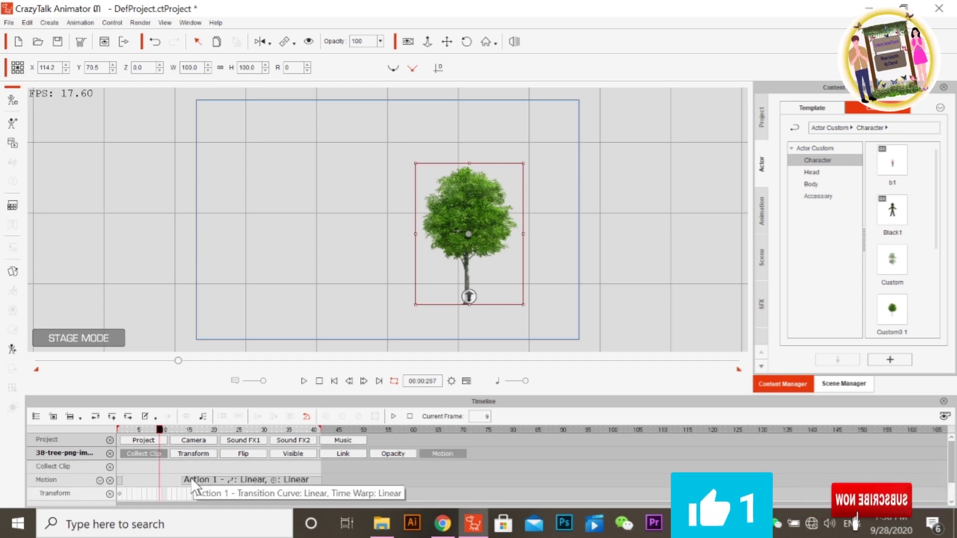
pyautogui.moveTo(202, 480); pyautogui.dragTo(157, 483)
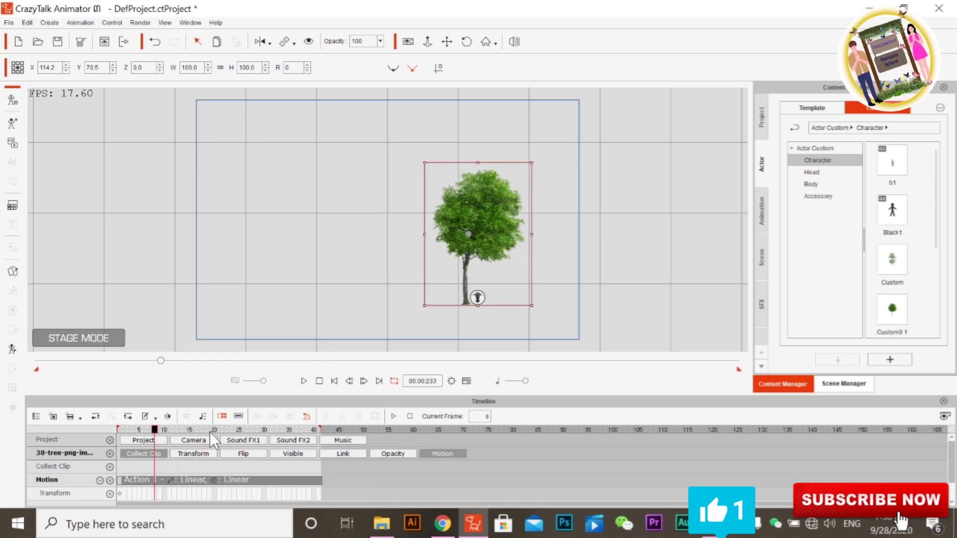
pyautogui.moveTo(153, 432); pyautogui.dragTo(121, 439)
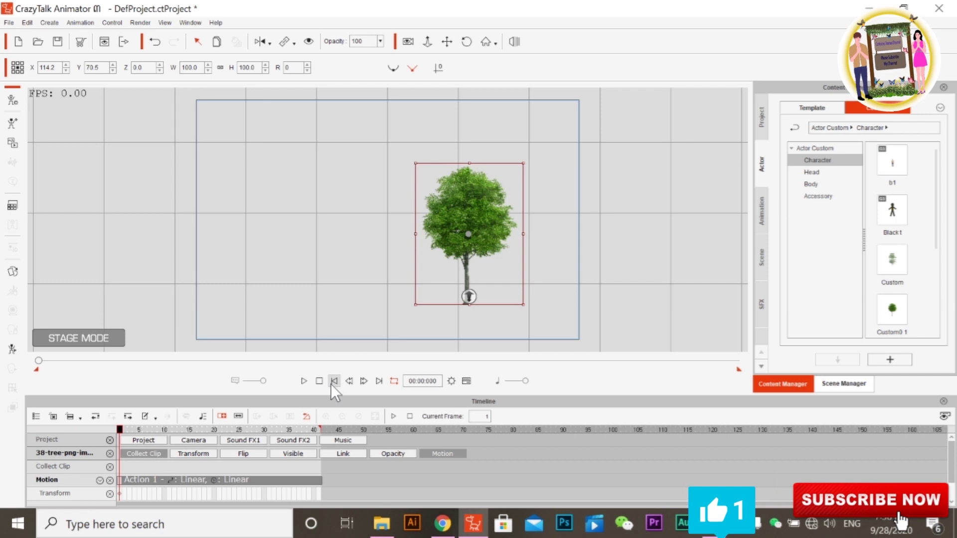
pyautogui.click(888, 360)
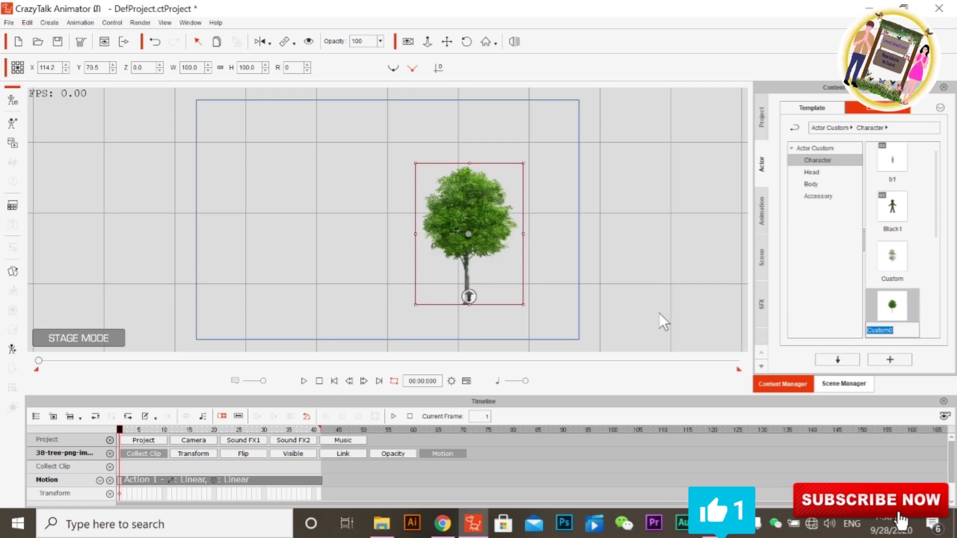
# Step: Enter the library tree name Custom02 and drop a copy left of the first tree
pyautogui.write('Custom01')
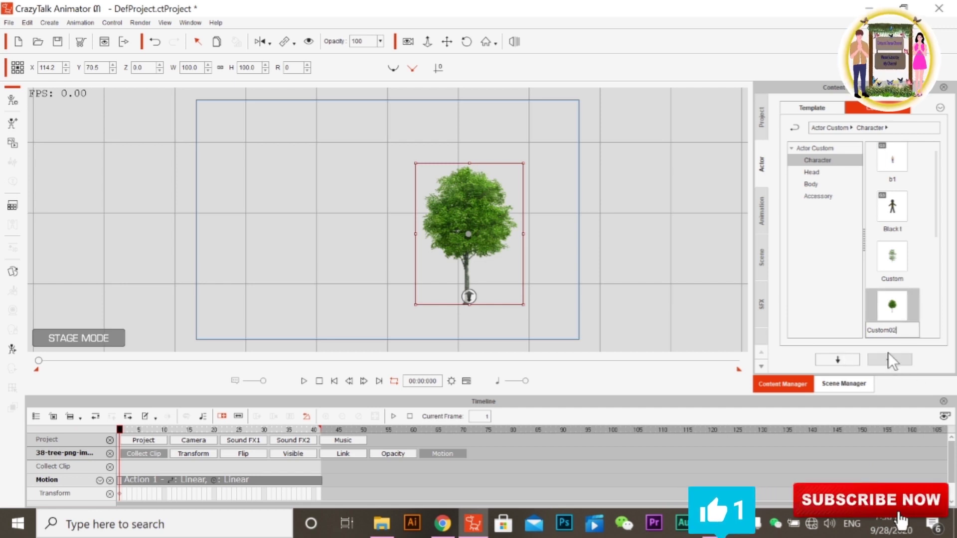
pyautogui.press('Return')
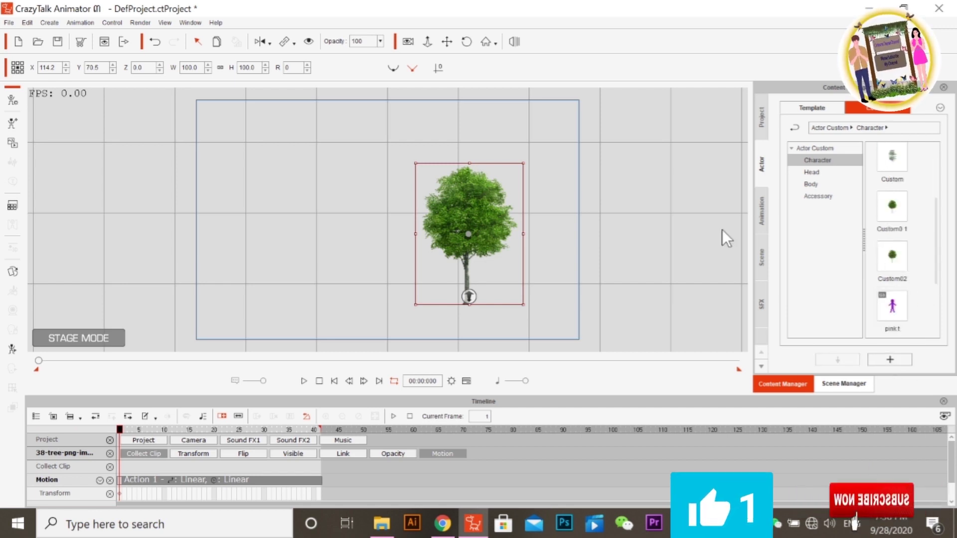
pyautogui.moveTo(892, 272); pyautogui.dragTo(282, 247)
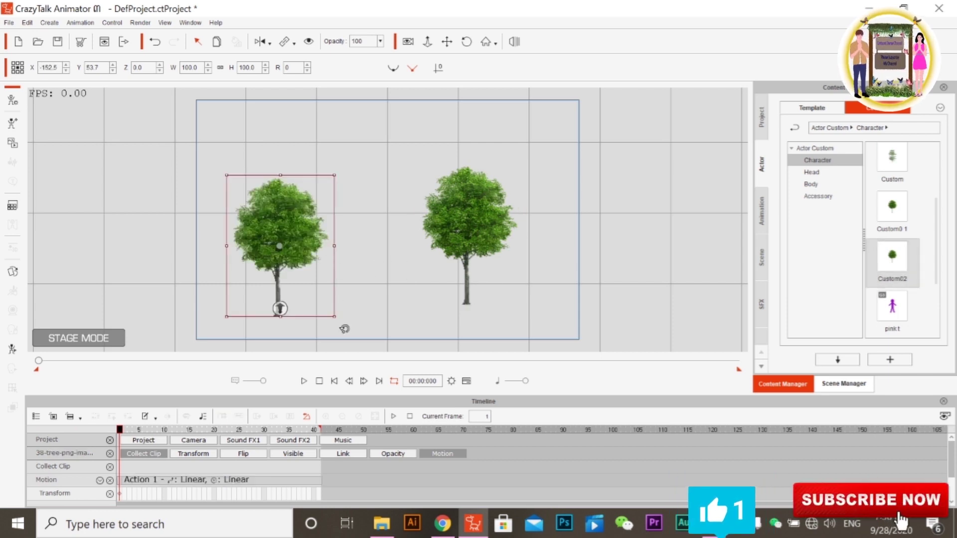
# Step: Play and rewind the preview, then apply the saved action to the left tree
pyautogui.click(302, 382)
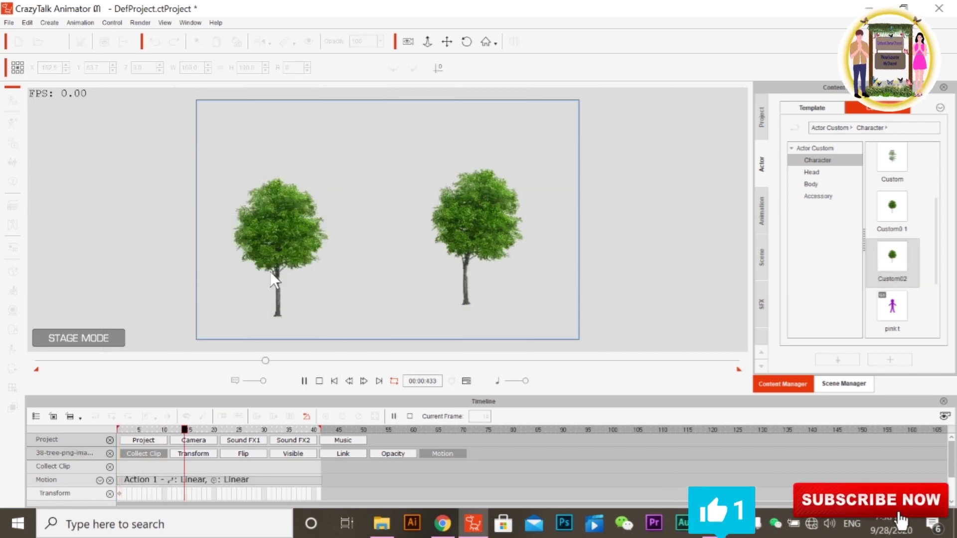
pyautogui.click(305, 382)
pyautogui.moveTo(509, 360); pyautogui.dragTo(10, 371)
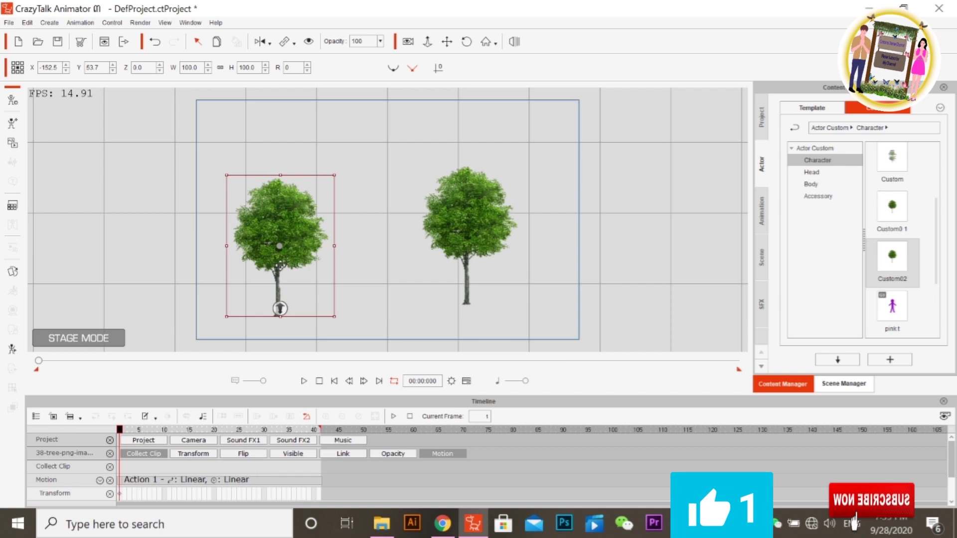
pyautogui.rightClick(282, 272)
pyautogui.click(430, 278)
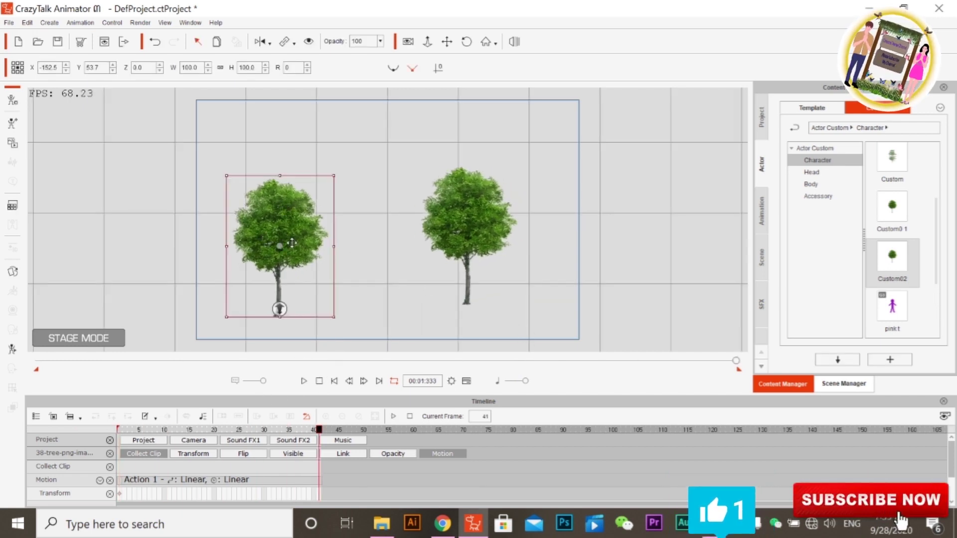
# Step: Delete both the left and right trees from the stage
pyautogui.press('Delete')
pyautogui.click(465, 220)
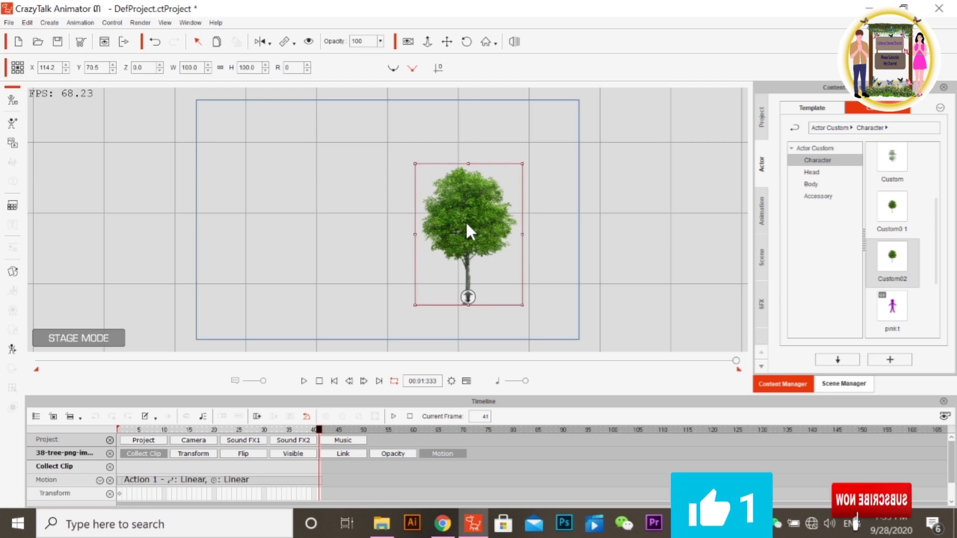
pyautogui.press('Delete')
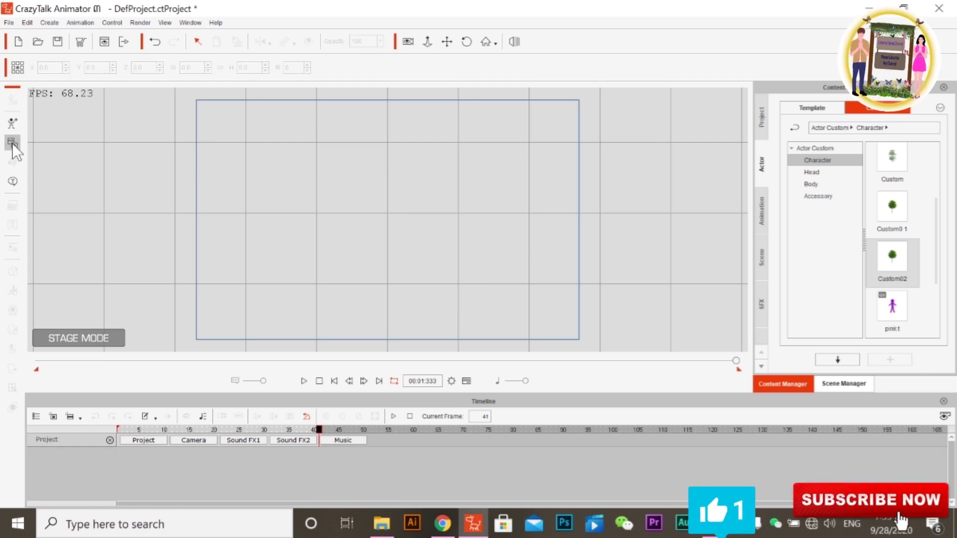
# Step: Import j867_5bkq_180808.jpg from pic dara > New folder > New folder onto the stage
pyautogui.click(13, 144)
pyautogui.moveTo(580, 258)
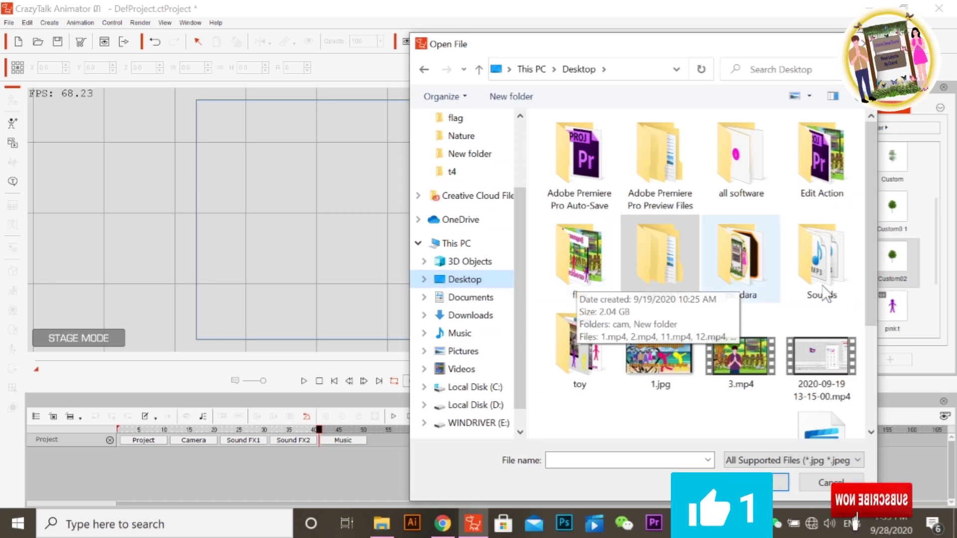
pyautogui.doubleClick(728, 269)
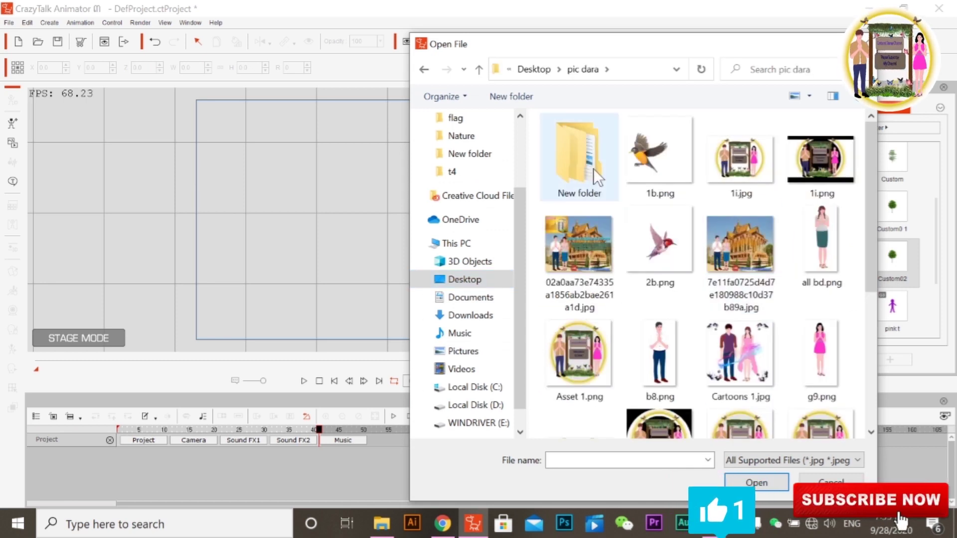
pyautogui.doubleClick(592, 168)
pyautogui.doubleClick(592, 169)
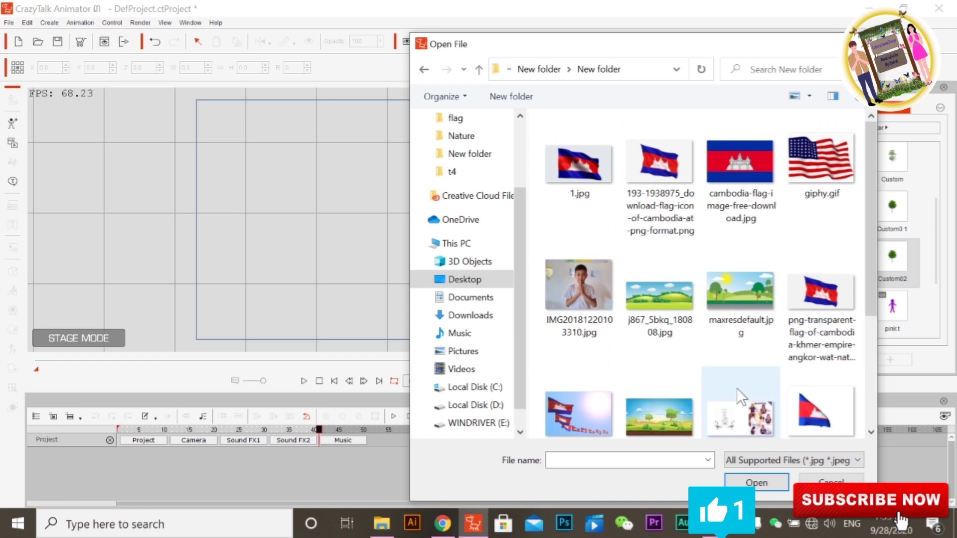
pyautogui.doubleClick(667, 290)
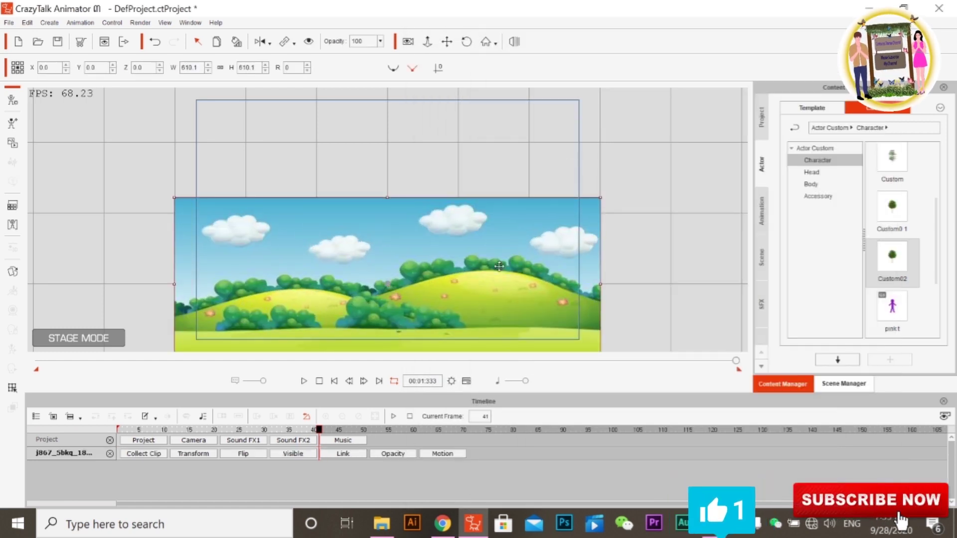
# Step: Reset the hills image size, scale it up to 939.9 and shift it right to fill the frame
pyautogui.click(330, 381)
pyautogui.rightClick(369, 289)
pyautogui.click(422, 276)
pyautogui.moveTo(422, 276)
pyautogui.mouseDown()
pyautogui.moveTo(654, 74)
pyautogui.moveTo(689, 55)
pyautogui.mouseUp()
pyautogui.moveTo(686, 92); pyautogui.dragTo(718, 80)
pyautogui.moveTo(362, 260); pyautogui.dragTo(421, 265)
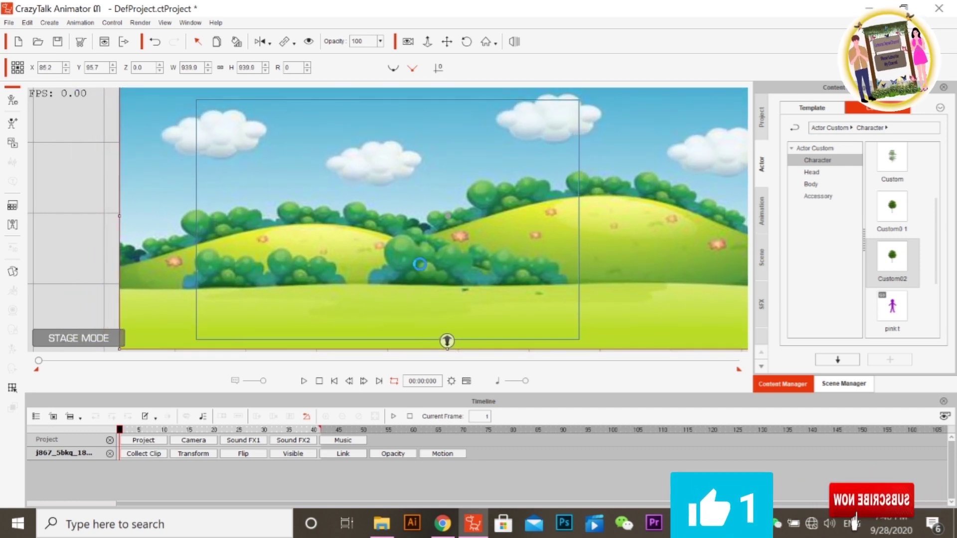
pyautogui.click(764, 214)
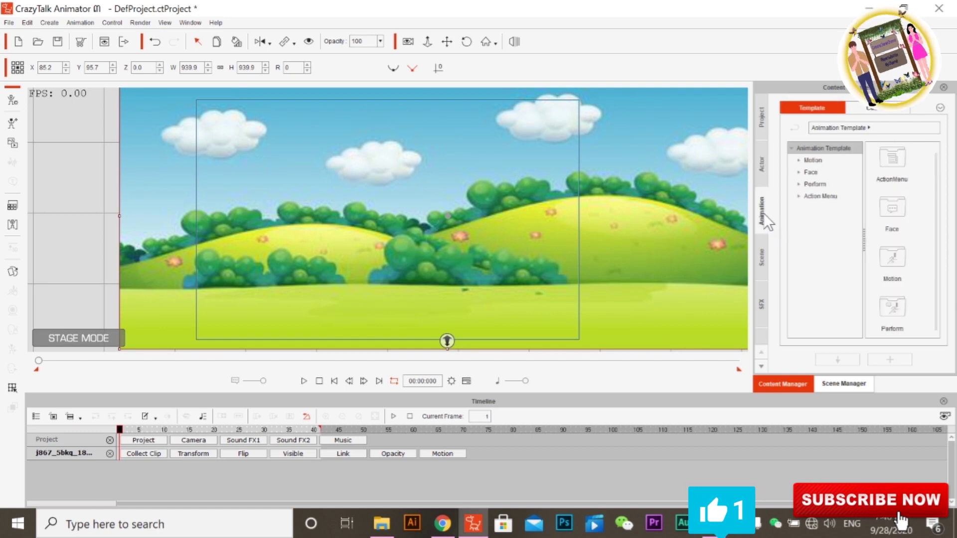
# Step: Add the SFX > Text > Realistic Board_2 sign, shrunk to 93.0 and moved lower
pyautogui.click(759, 258)
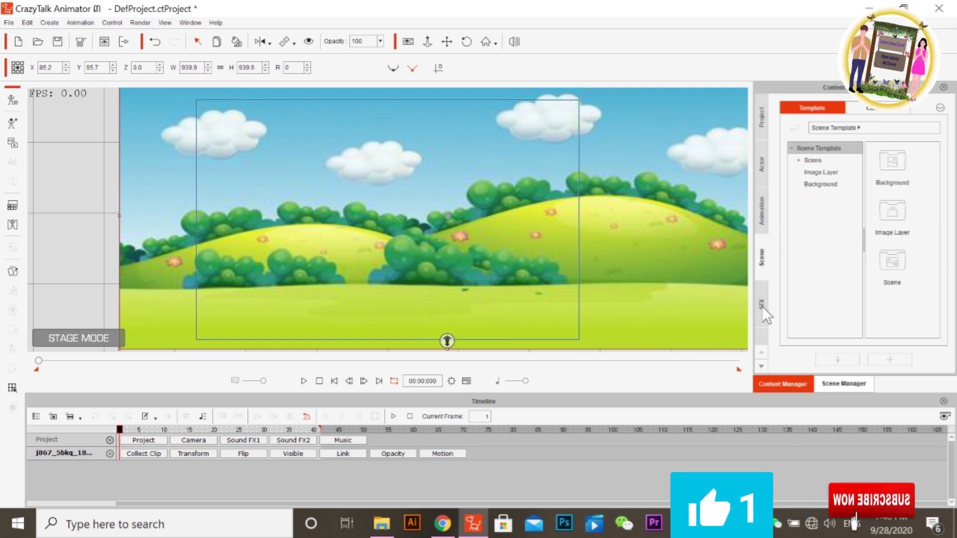
pyautogui.click(762, 307)
pyautogui.click(764, 299)
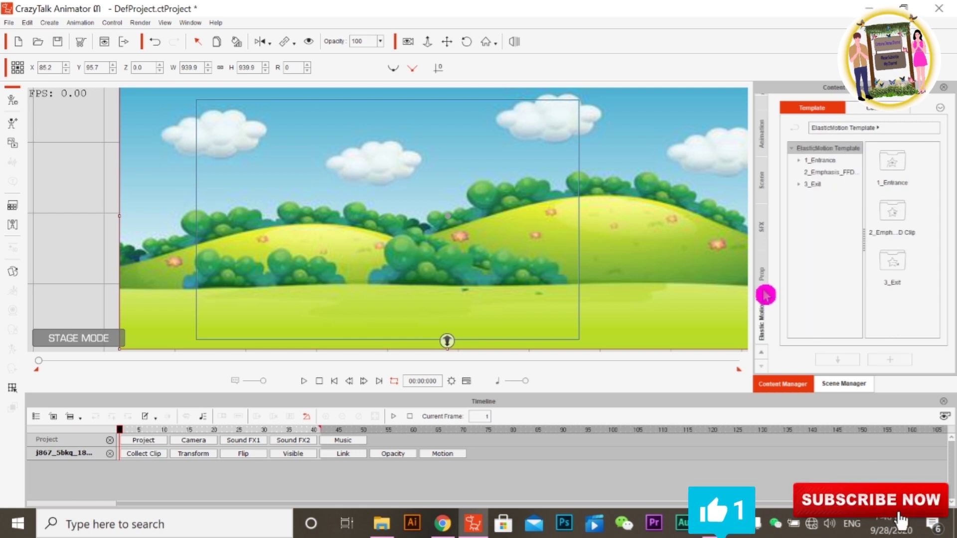
pyautogui.click(761, 222)
pyautogui.click(827, 171)
pyautogui.doubleClick(892, 214)
pyautogui.doubleClick(893, 212)
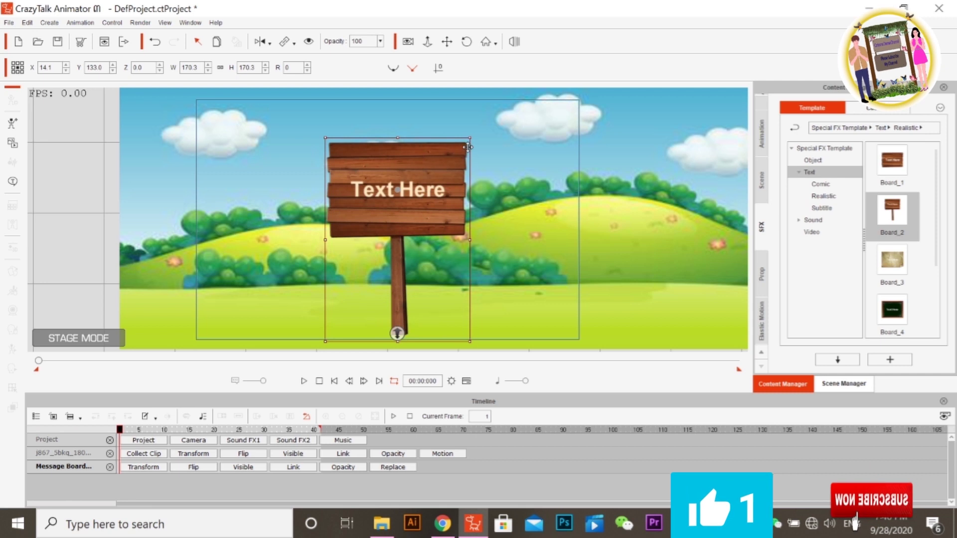
pyautogui.moveTo(468, 148)
pyautogui.mouseDown()
pyautogui.moveTo(444, 160)
pyautogui.moveTo(425, 230)
pyautogui.mouseUp()
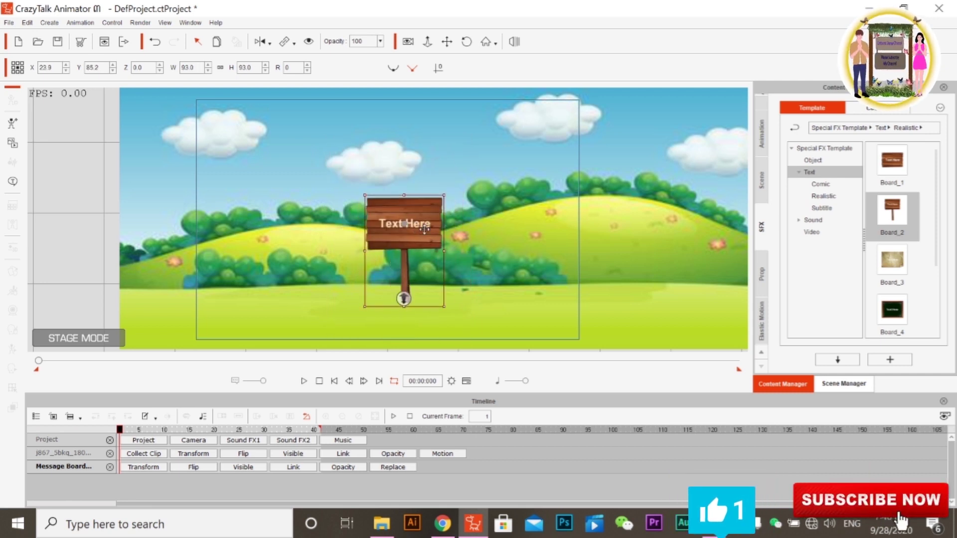
# Step: Replace the sign's Text Here wording with Cartoona Drama Channel and select it for recolouring
pyautogui.rightClick(423, 235)
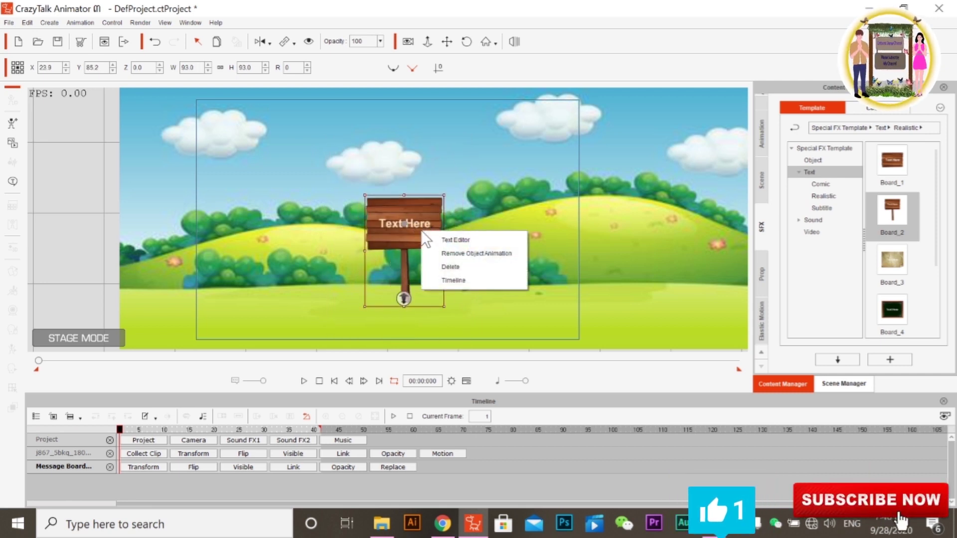
pyautogui.click(483, 242)
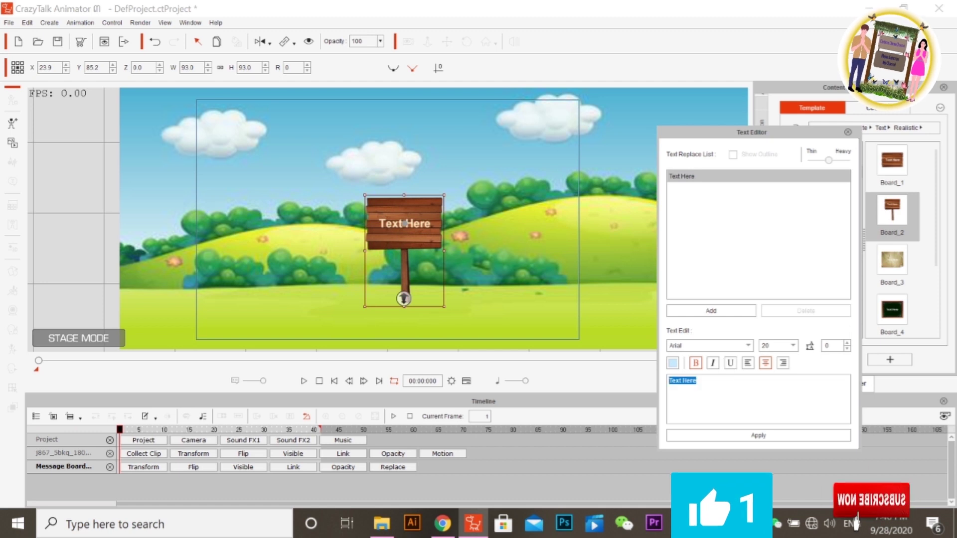
pyautogui.press('BackSpace')
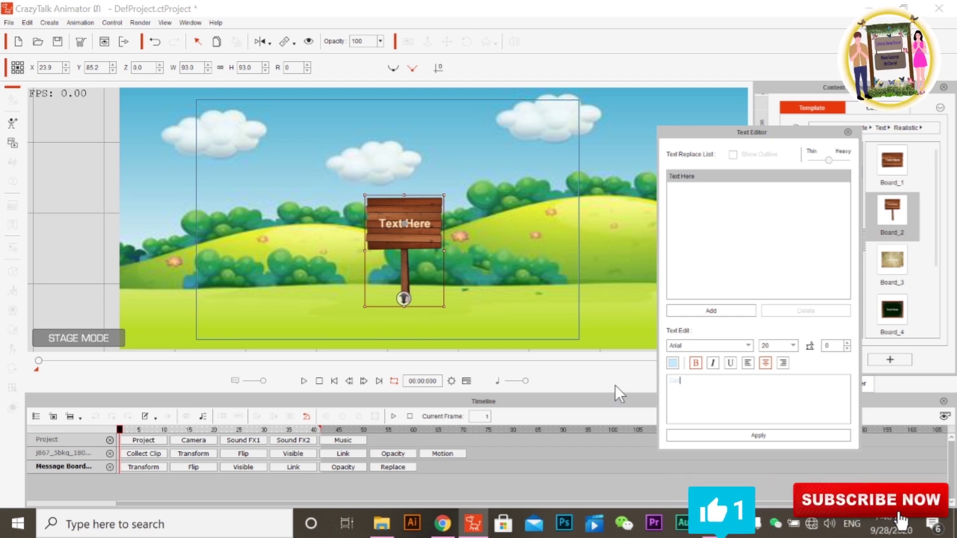
pyautogui.write('toons Di')
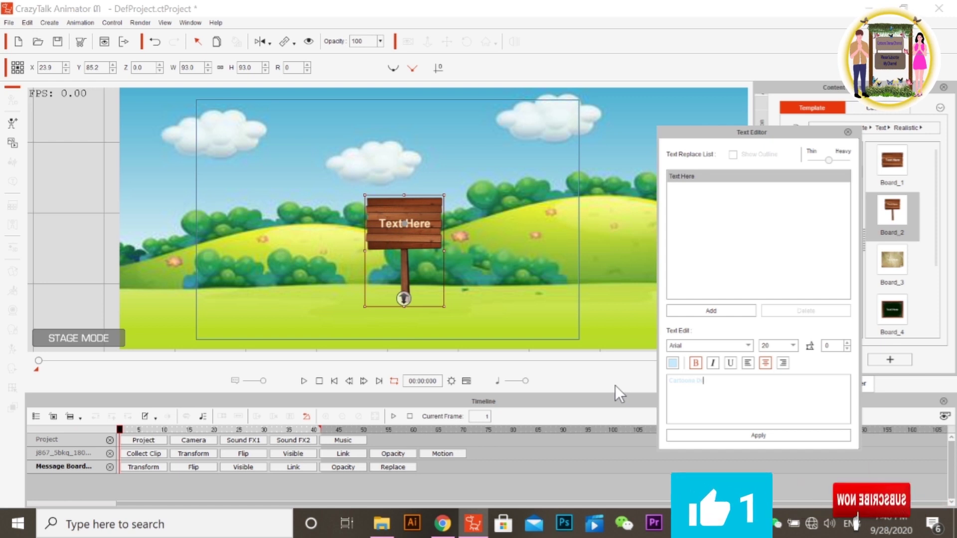
pyautogui.write('rish')
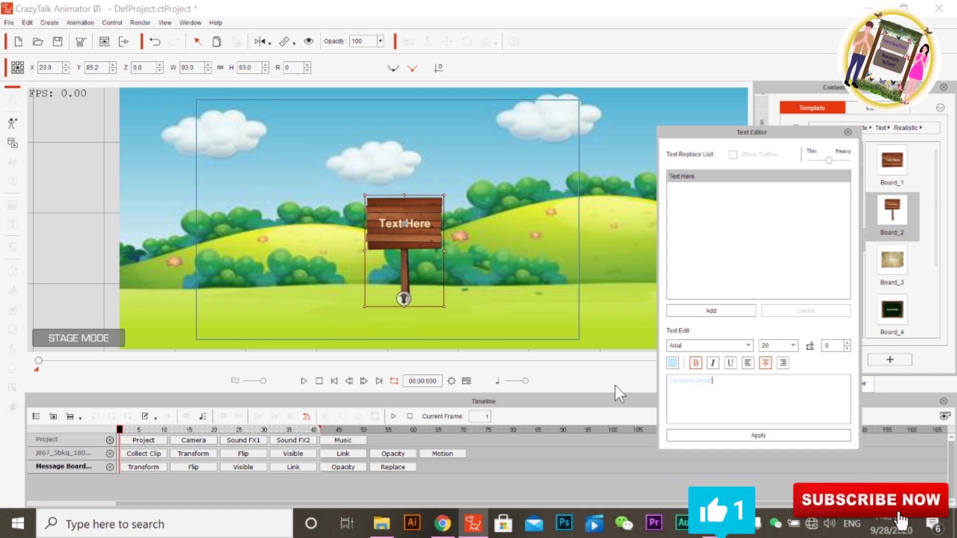
pyautogui.press('BackSpace')
pyautogui.write('aw')
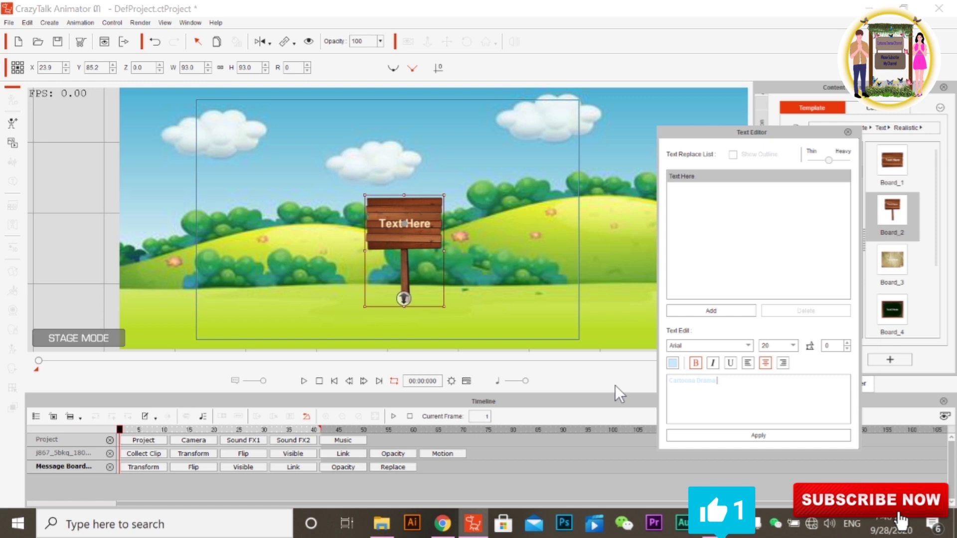
pyautogui.write(' Club')
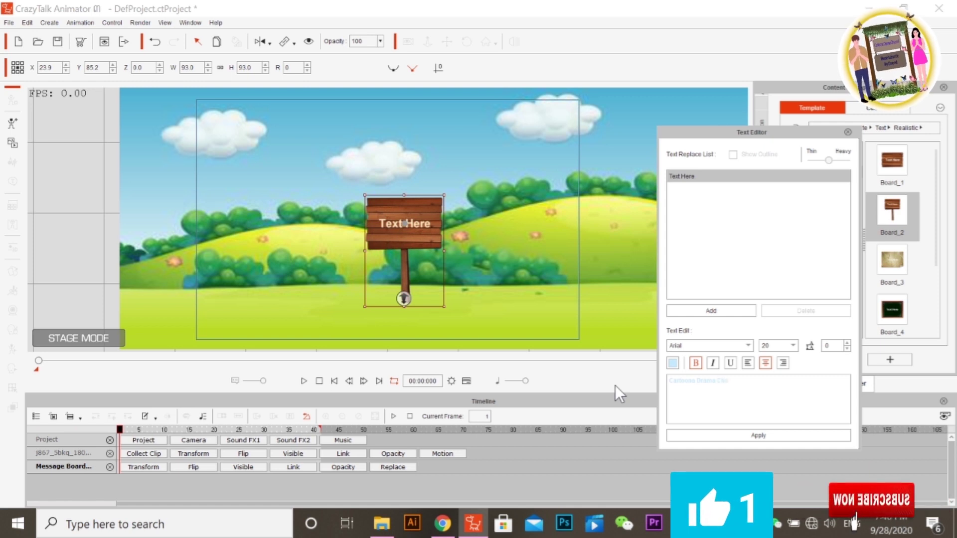
pyautogui.press('BackSpace')
pyautogui.press('BackSpace')
pyautogui.press('BackSpace')
pyautogui.write('Corner')
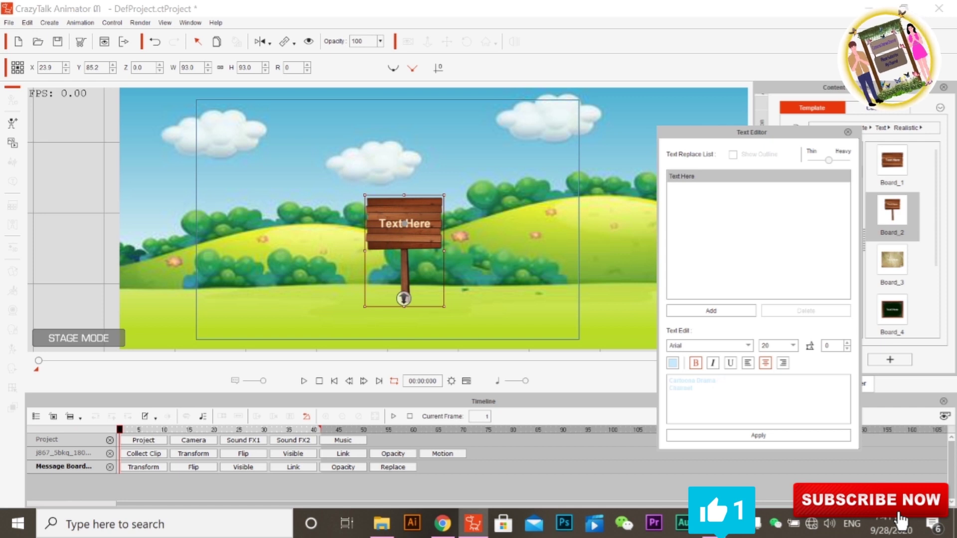
pyautogui.click(769, 433)
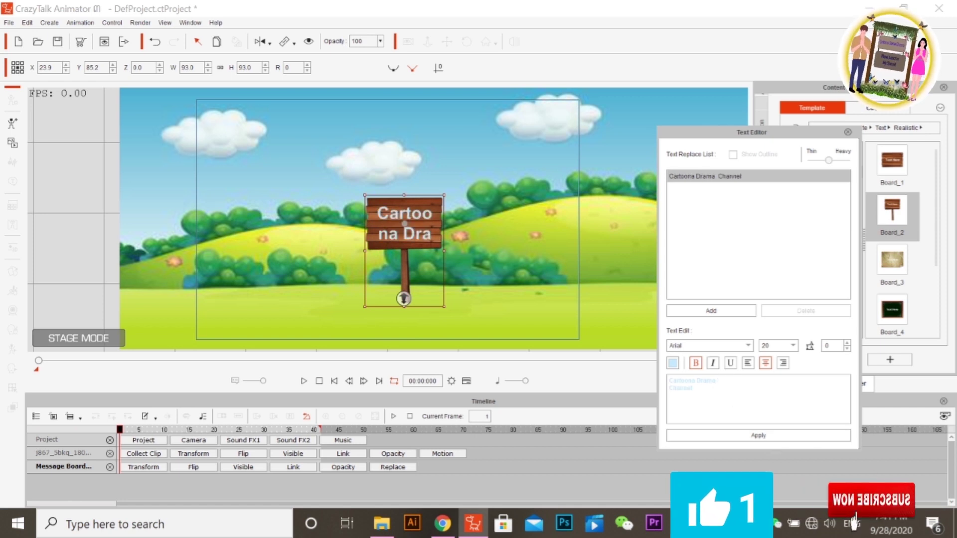
pyautogui.hotkey('ctrl', 'a')
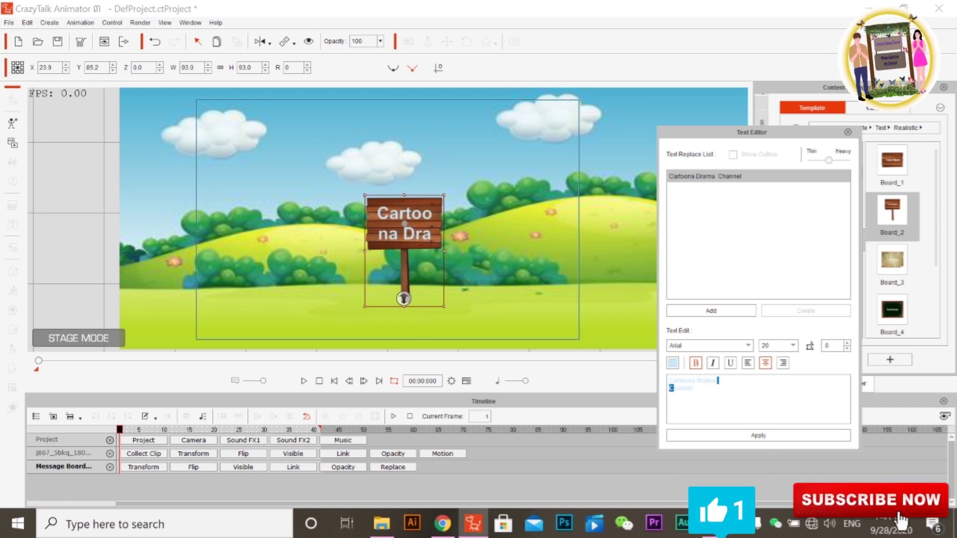
pyautogui.click(674, 364)
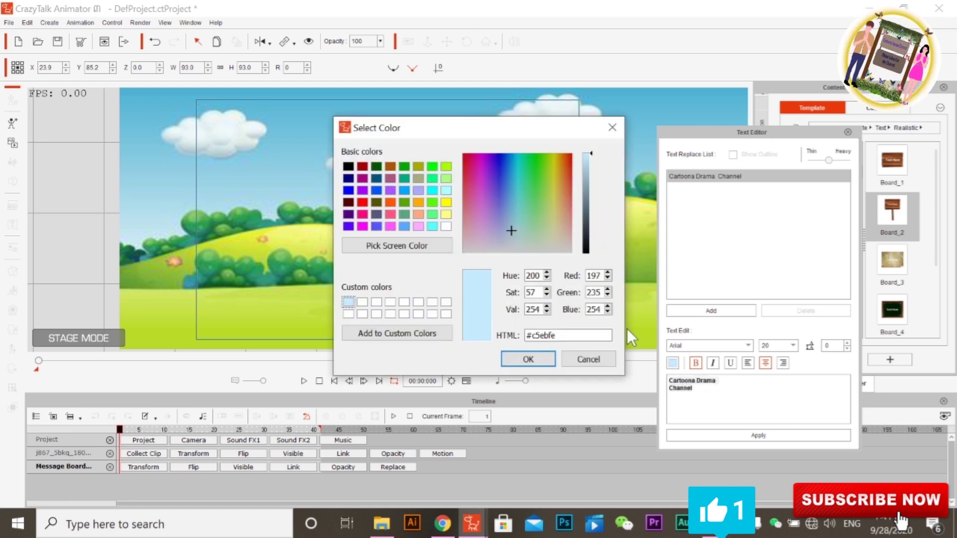
# Step: Colour the sign's lettering cyan
pyautogui.click(432, 192)
pyautogui.click(528, 359)
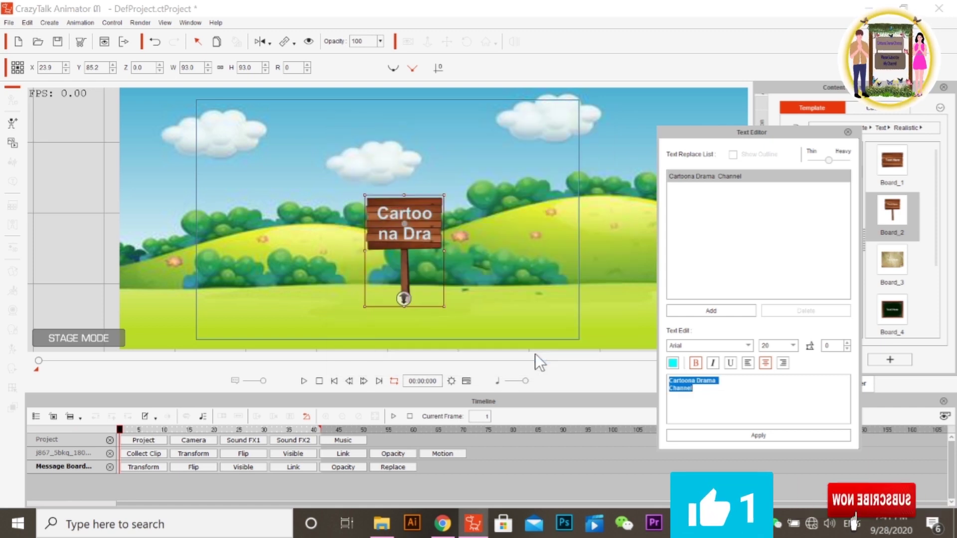
pyautogui.click(731, 436)
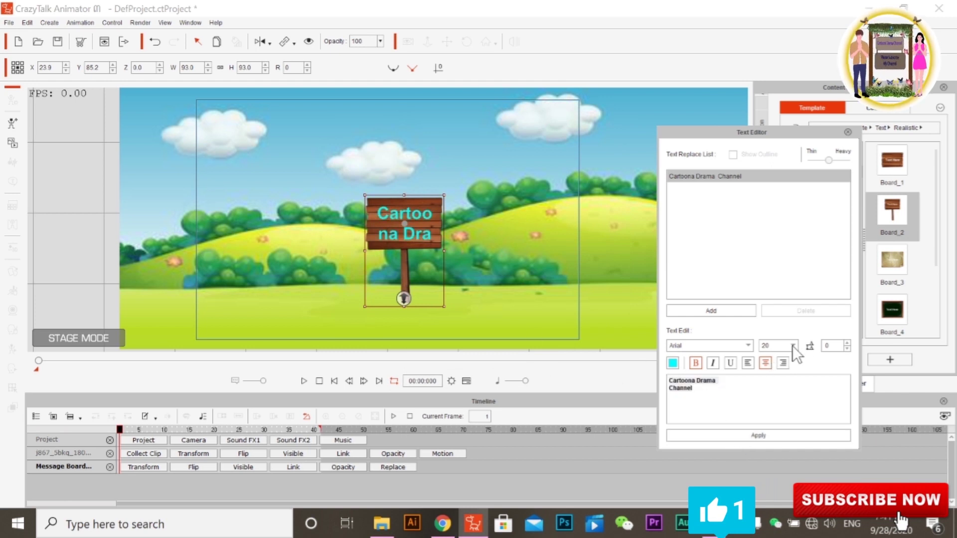
# Step: Set the sign text to font size 8 with letter spacing 3, then close the Text Editor
pyautogui.click(777, 355)
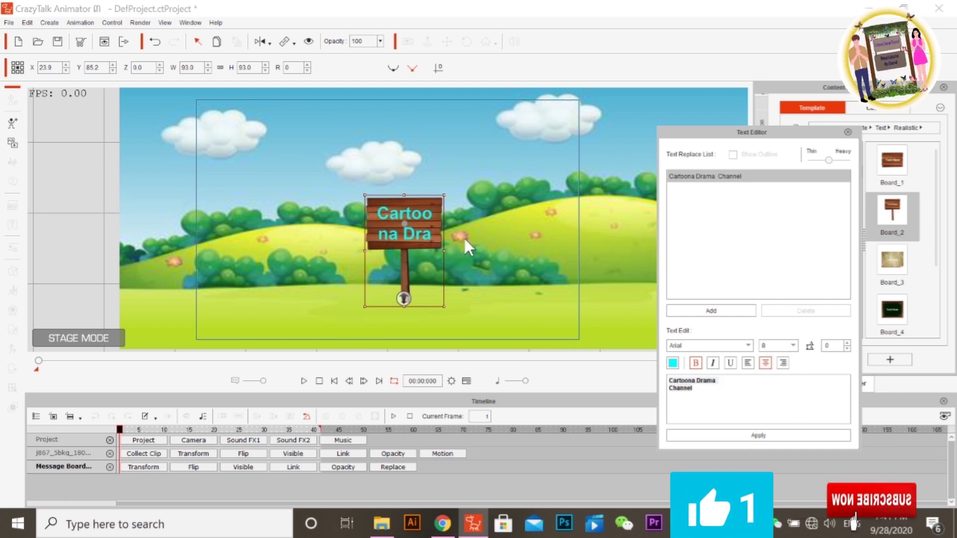
pyautogui.click(724, 433)
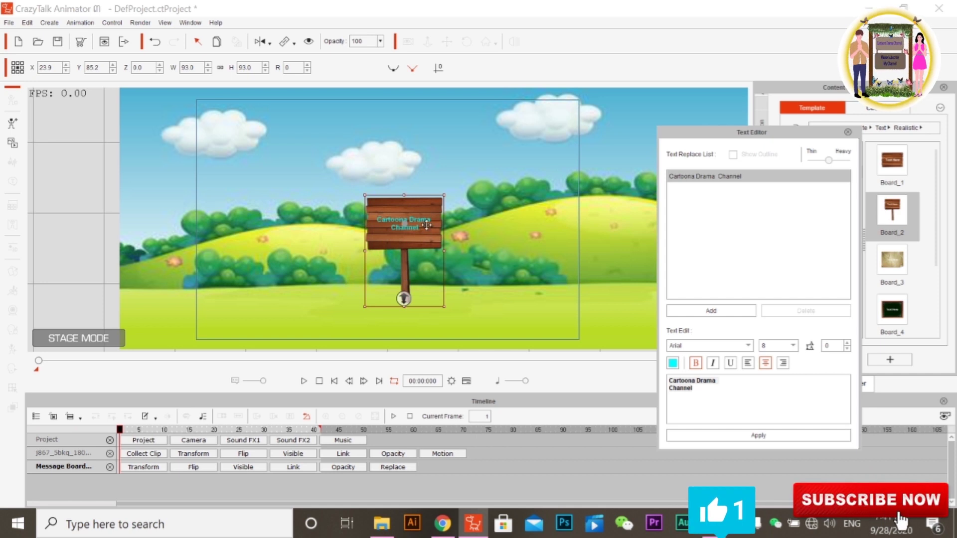
pyautogui.click(847, 344)
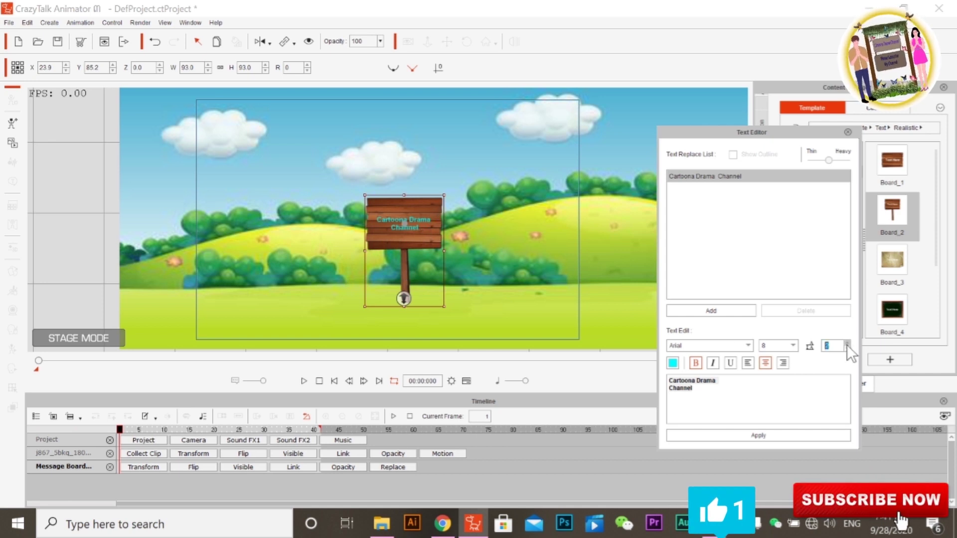
pyautogui.click(773, 433)
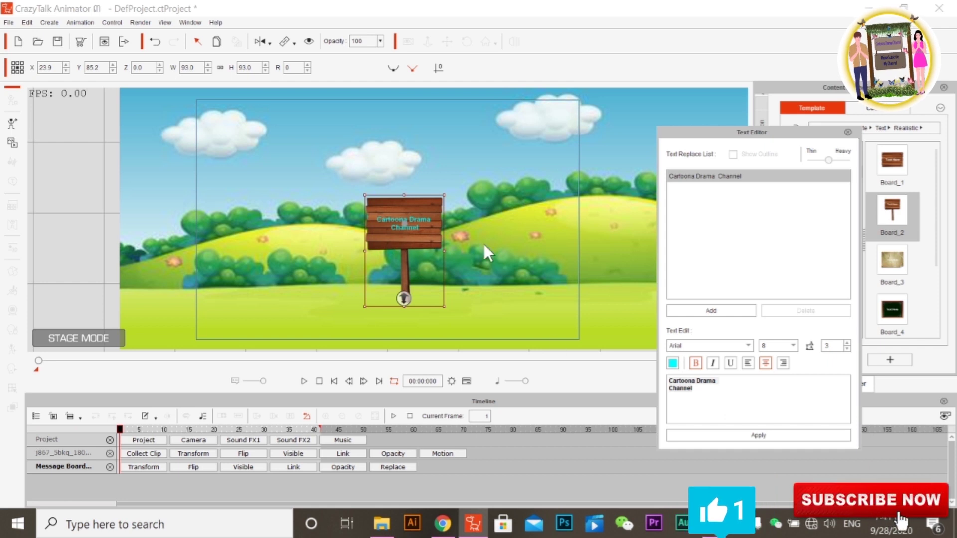
pyautogui.click(501, 244)
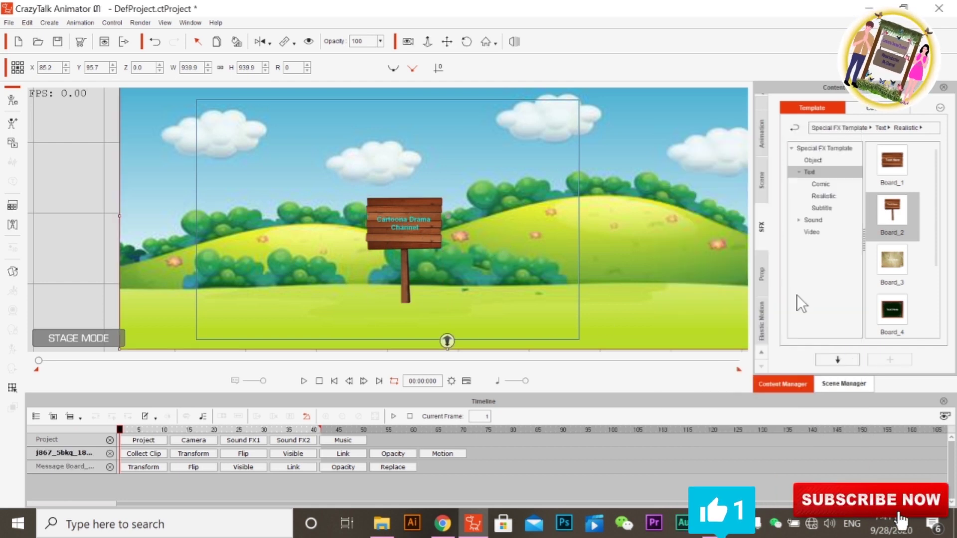
# Step: Import the 2-2-nature flower PNG image onto the stage
pyautogui.click(767, 184)
pyautogui.click(764, 143)
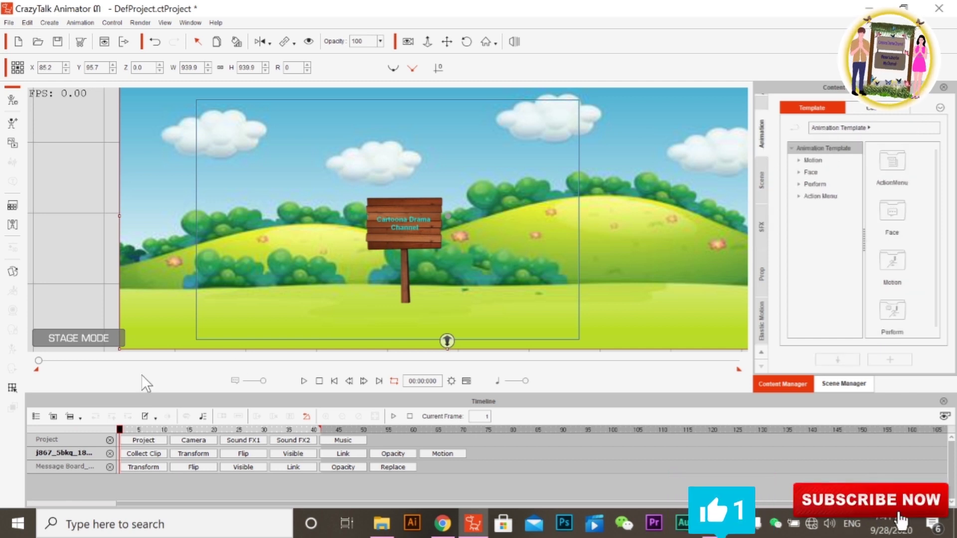
pyautogui.click(14, 142)
pyautogui.click(469, 229)
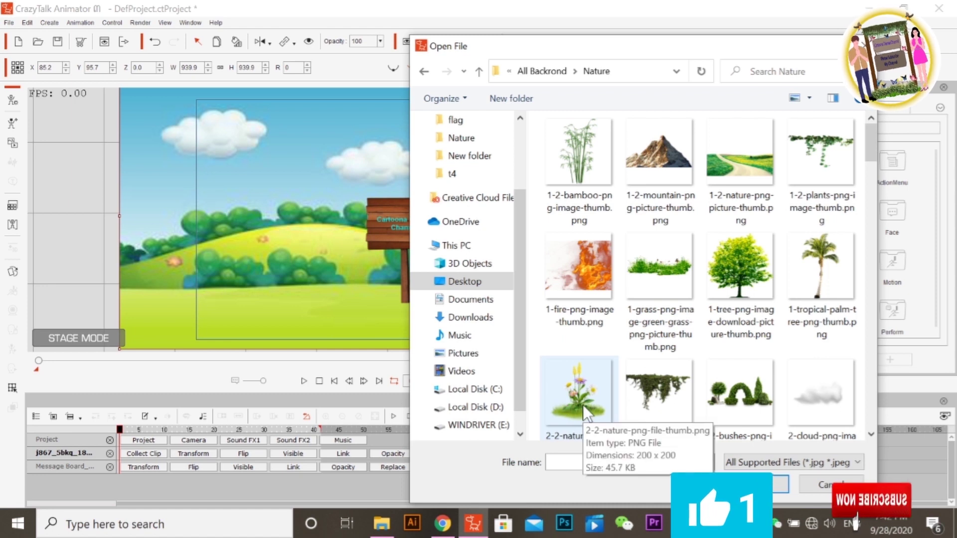
pyautogui.scroll(-2, 594, 389)
pyautogui.scroll(-2, 648, 349)
pyautogui.scroll(-2, 680, 331)
pyautogui.scroll(-2, 680, 331)
pyautogui.scroll(-1, 680, 331)
pyautogui.scroll(5, 680, 331)
pyautogui.scroll(3, 680, 331)
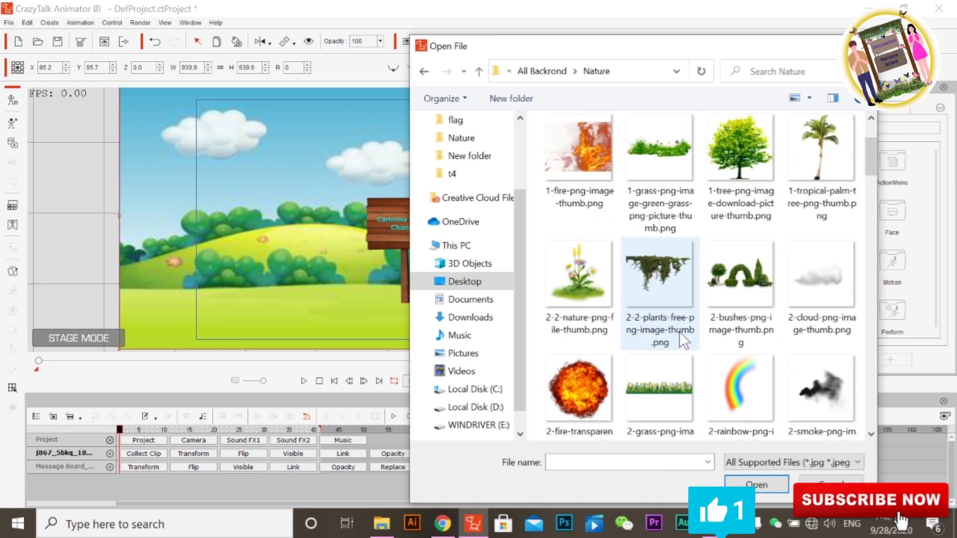
pyautogui.click(566, 333)
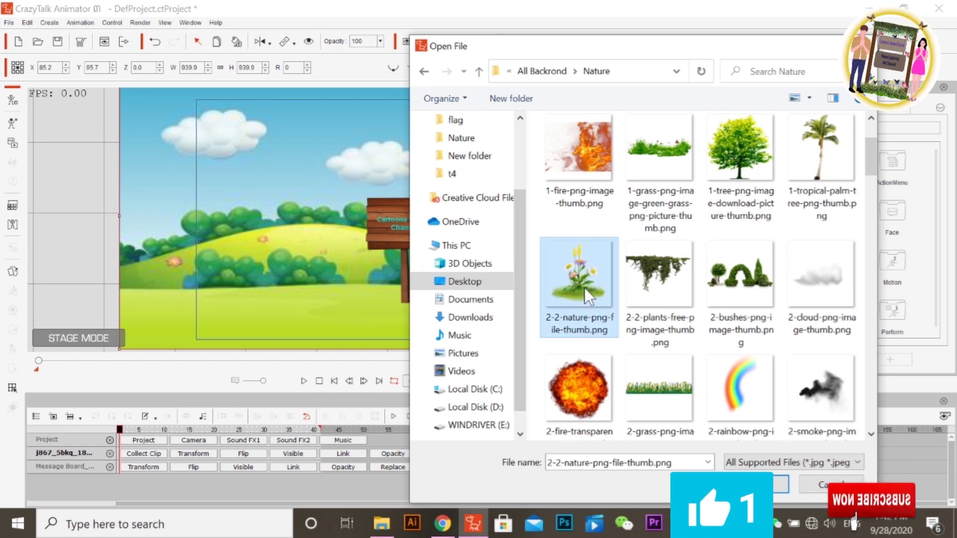
pyautogui.doubleClick(585, 289)
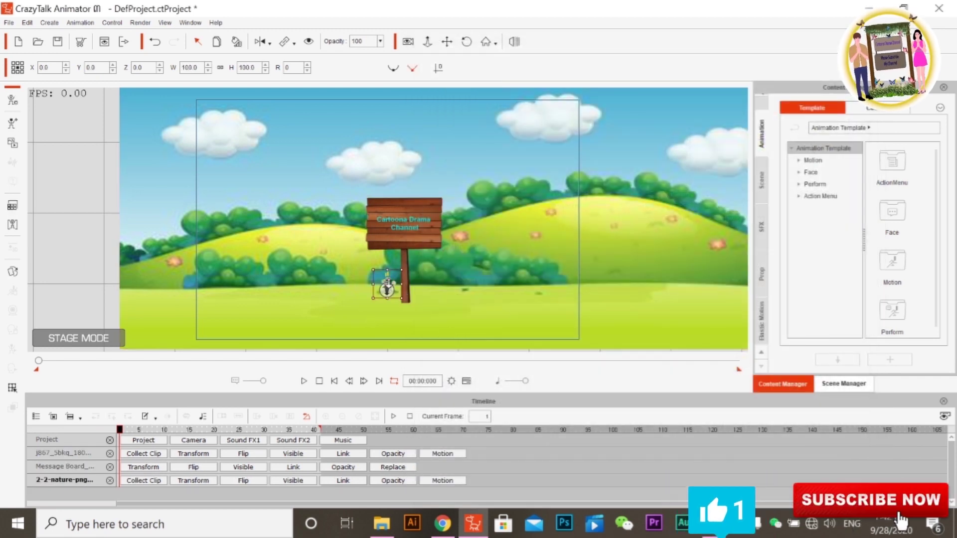
# Step: Duplicate the flower, enlarge the copy about 2.5x, and arrange both around the signboard post
pyautogui.click(217, 42)
pyautogui.click(376, 268)
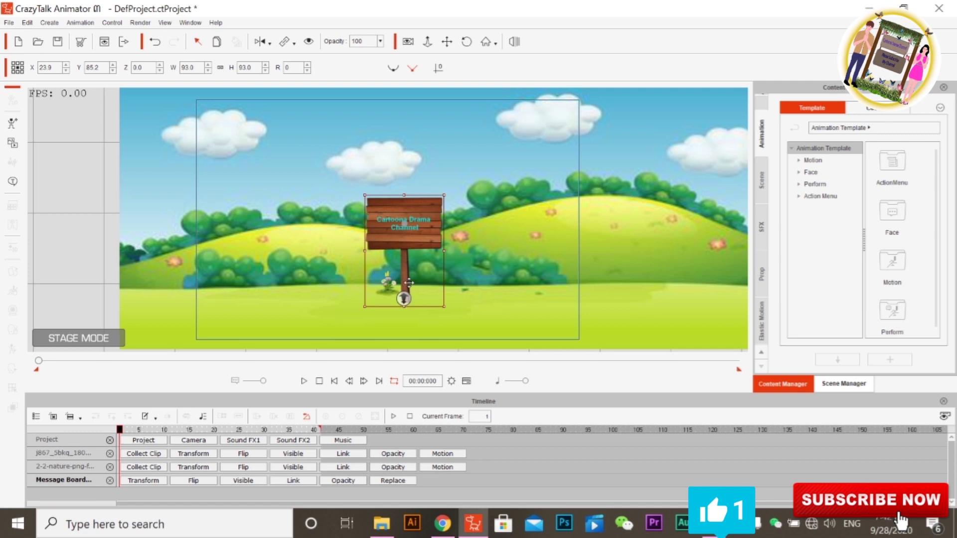
pyautogui.hotkey('ctrl', 'v')
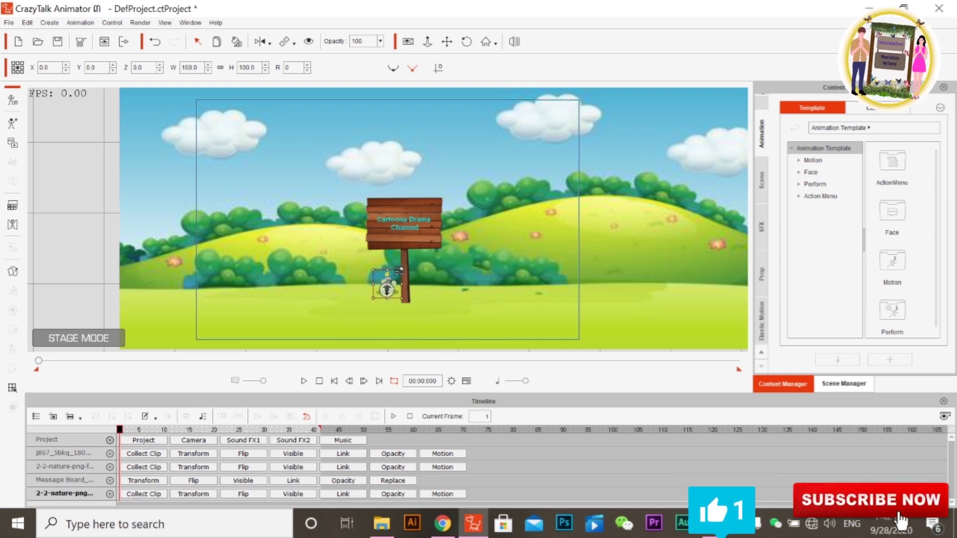
pyautogui.moveTo(402, 270); pyautogui.dragTo(416, 249)
pyautogui.moveTo(396, 284); pyautogui.dragTo(480, 286)
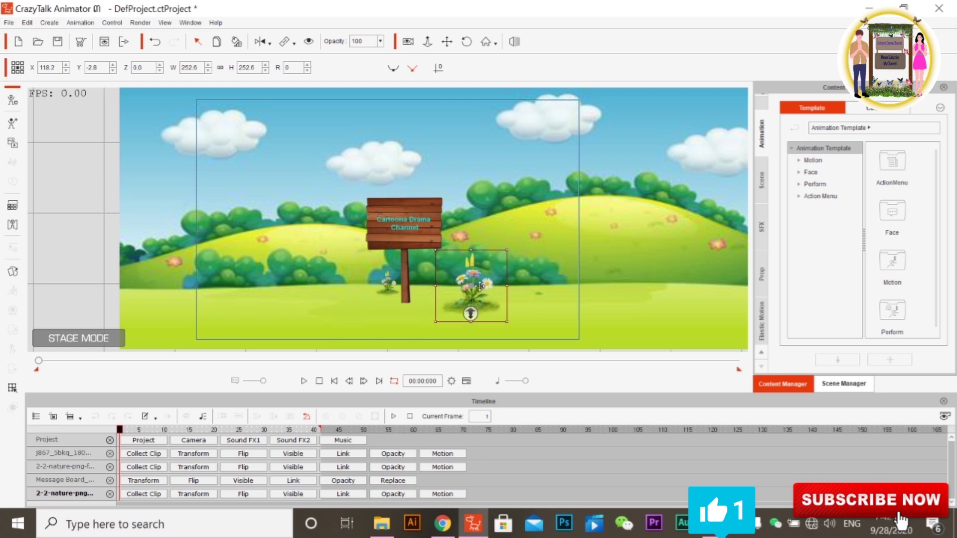
pyautogui.click(216, 41)
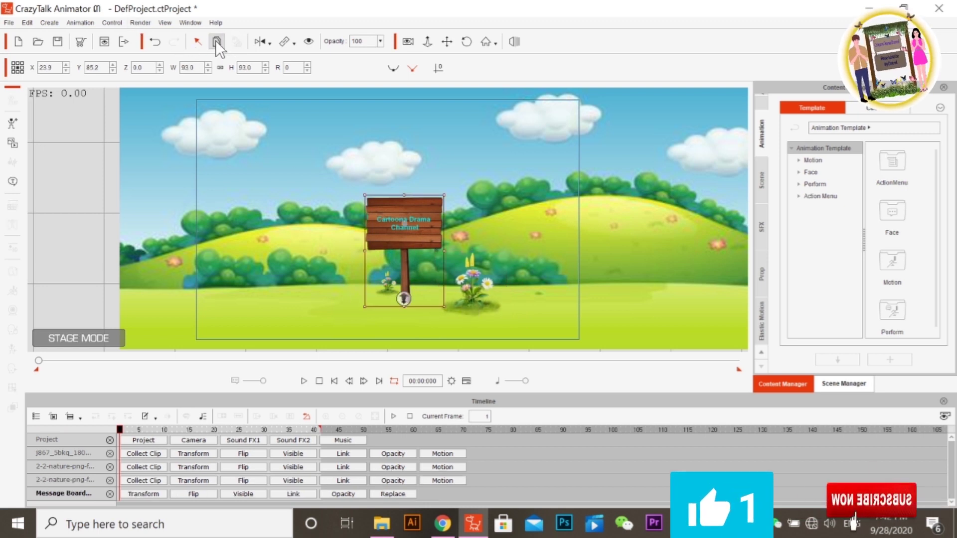
pyautogui.click(393, 293)
pyautogui.moveTo(394, 293); pyautogui.dragTo(386, 290)
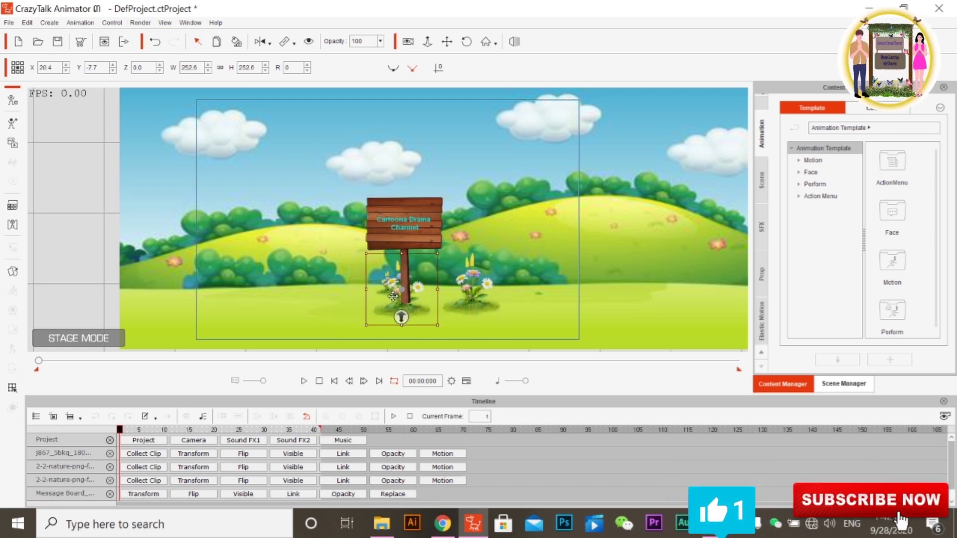
pyautogui.click(474, 297)
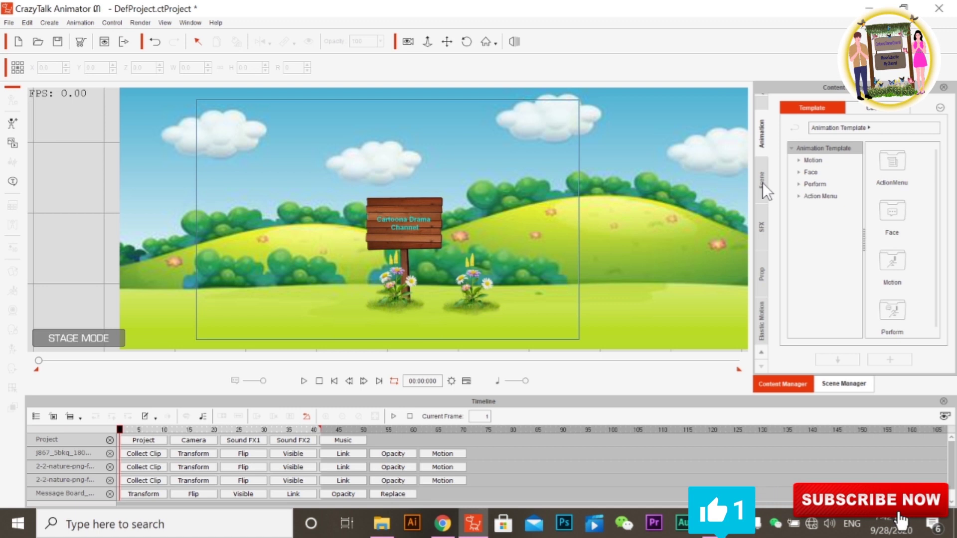
pyautogui.click(761, 140)
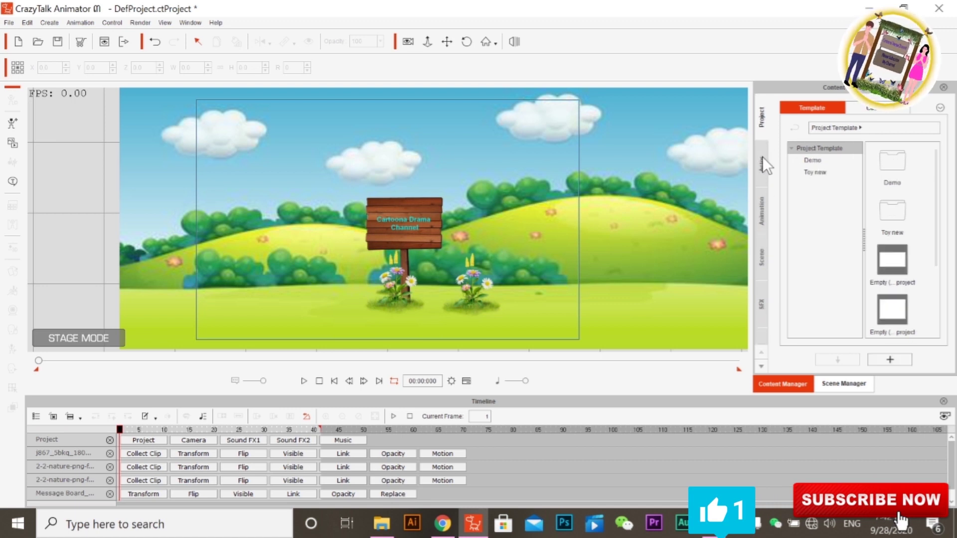
# Step: Place the Custom tree on the left with a shrunken flower bush at its base
pyautogui.click(762, 157)
pyautogui.moveTo(889, 265)
pyautogui.mouseDown()
pyautogui.moveTo(252, 268)
pyautogui.moveTo(261, 256)
pyautogui.mouseUp()
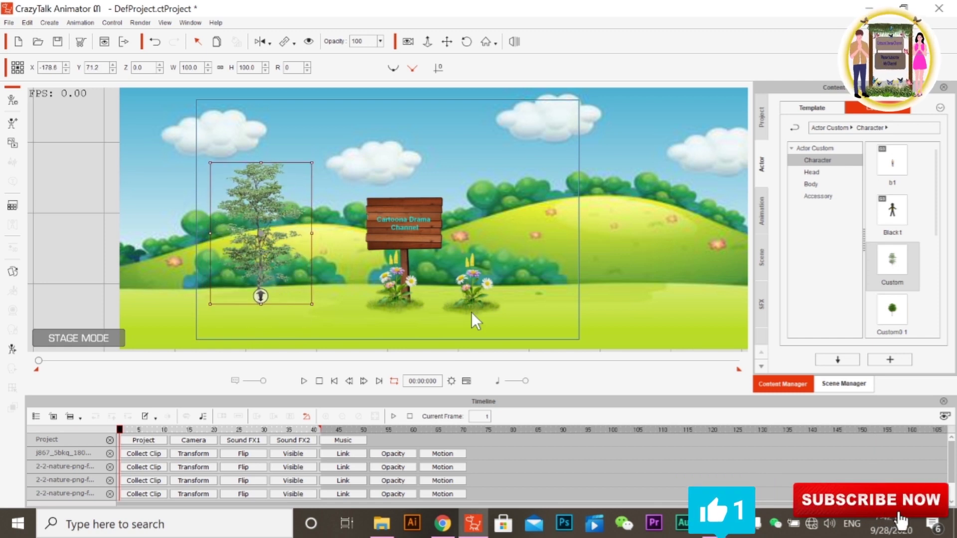
pyautogui.moveTo(471, 313); pyautogui.dragTo(252, 328)
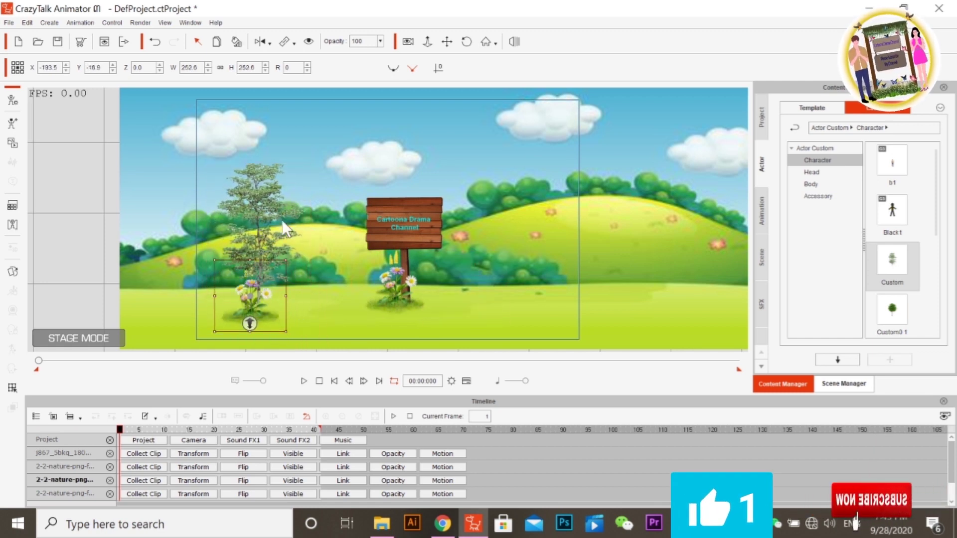
pyautogui.moveTo(287, 260); pyautogui.dragTo(272, 276)
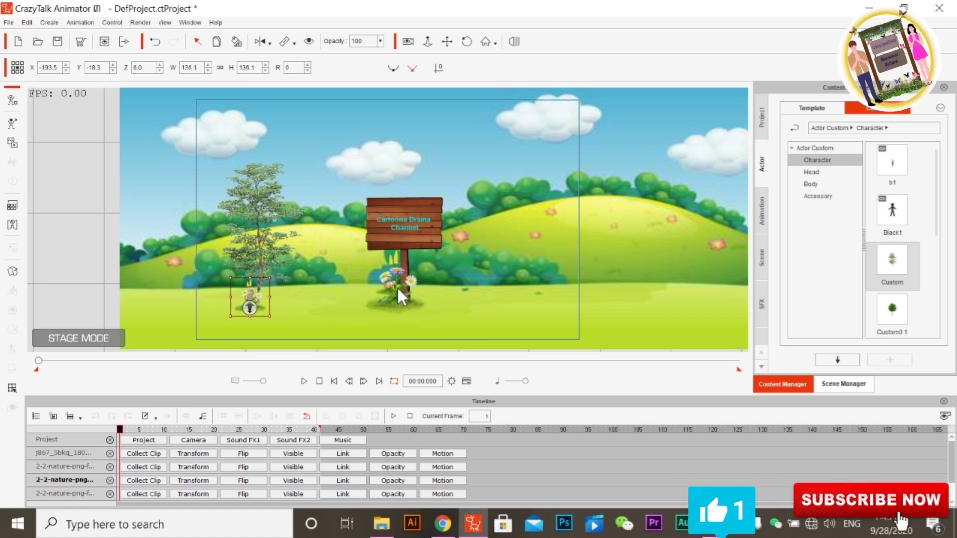
pyautogui.click(473, 299)
# Step: Add the Custom0 1 tree just right of the signboard, raised slightly
pyautogui.moveTo(893, 309); pyautogui.dragTo(495, 270)
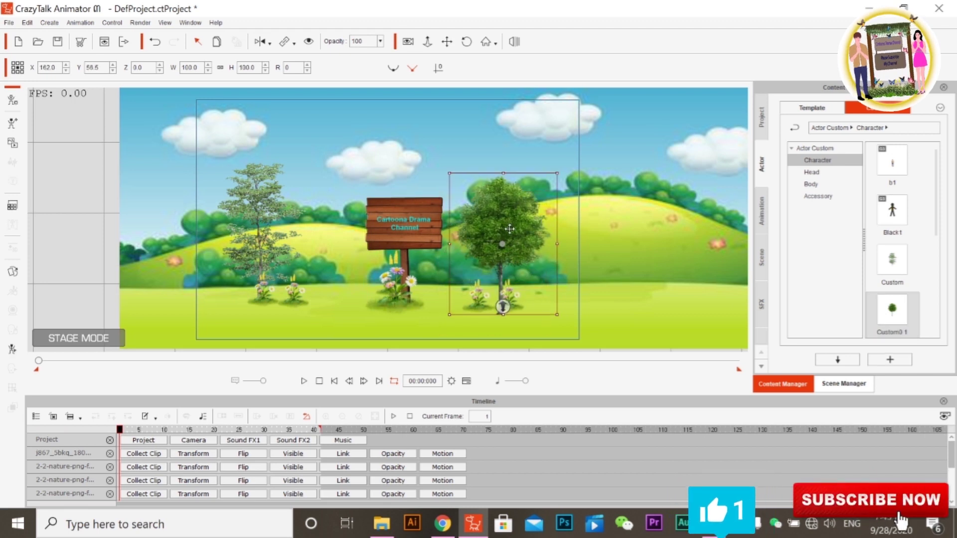
pyautogui.moveTo(509, 229); pyautogui.dragTo(513, 226)
pyautogui.click(498, 325)
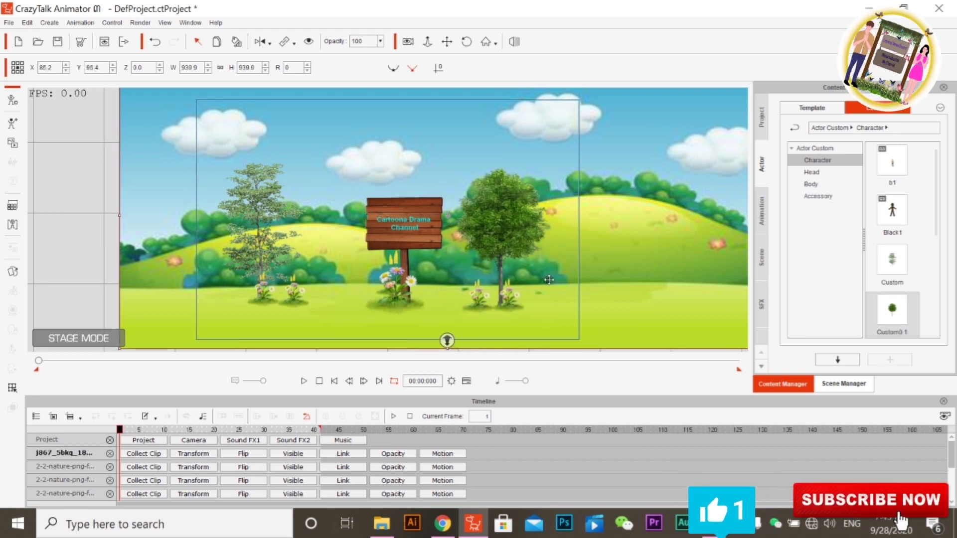
pyautogui.scroll(-4, 898, 299)
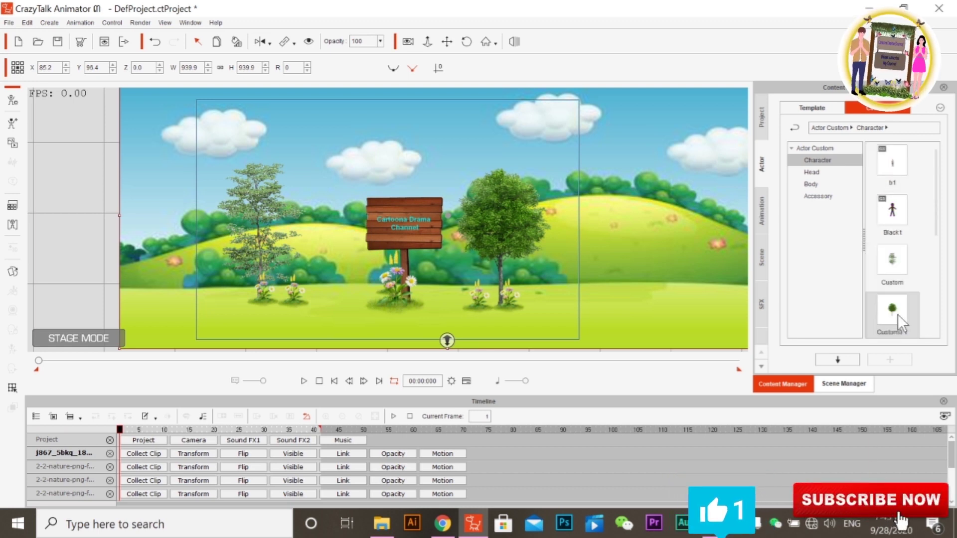
pyautogui.scroll(-1, 898, 314)
# Step: Add the Custom02 tree beside the left tree and adjust the flower bushes under the trees
pyautogui.moveTo(888, 159)
pyautogui.mouseDown()
pyautogui.moveTo(289, 256)
pyautogui.moveTo(316, 199)
pyautogui.mouseUp()
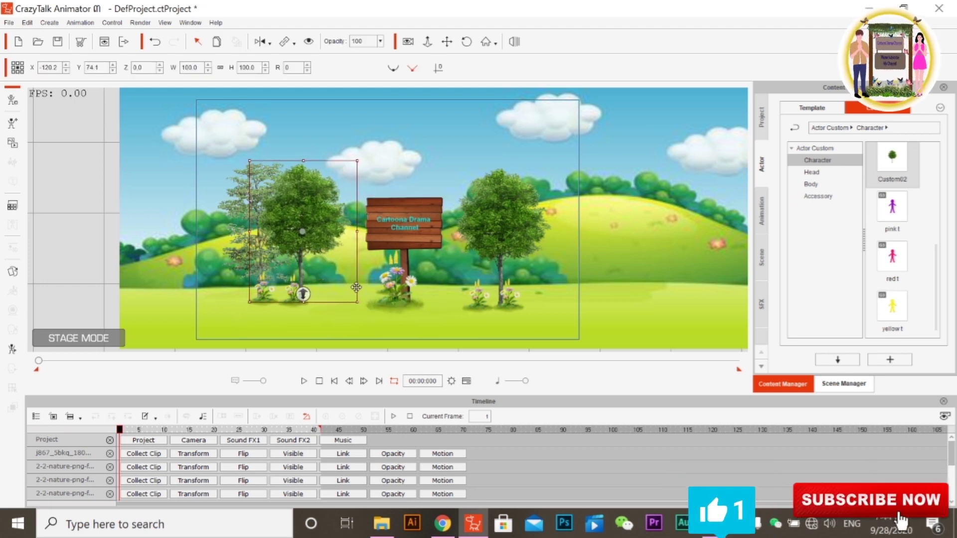
pyautogui.moveTo(295, 300); pyautogui.dragTo(300, 300)
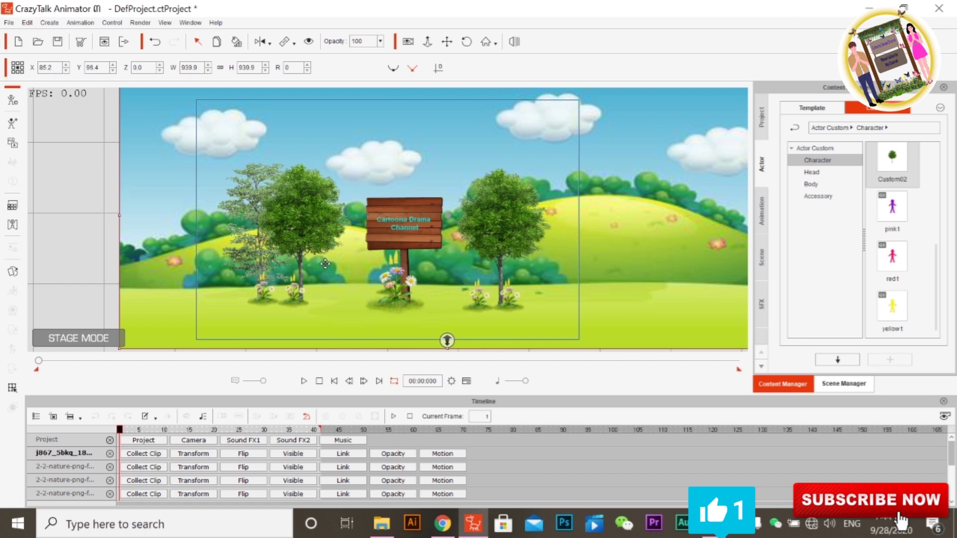
pyautogui.hotkey('ctrl', 'z')
pyautogui.click(301, 294)
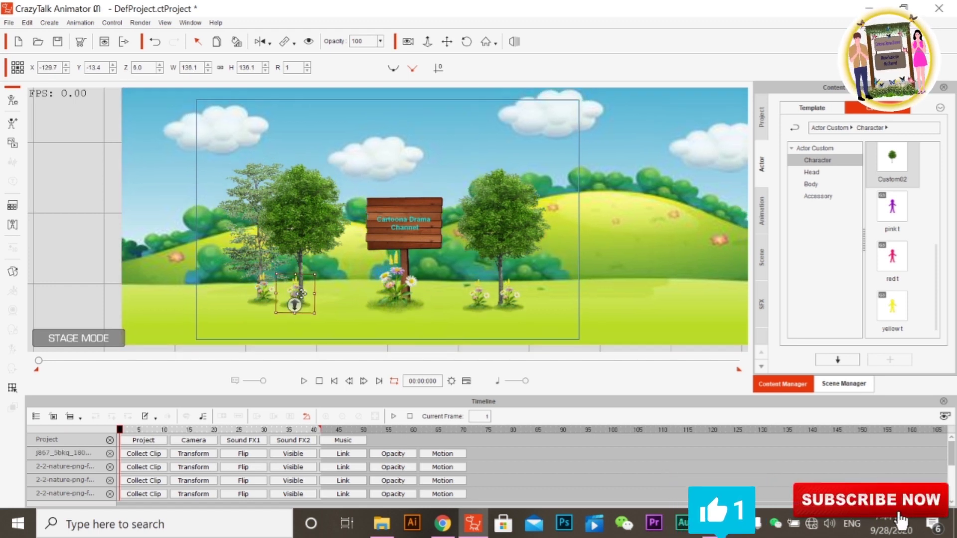
pyautogui.moveTo(257, 255); pyautogui.dragTo(244, 257)
pyautogui.moveTo(267, 294)
pyautogui.mouseDown()
pyautogui.moveTo(258, 294)
pyautogui.moveTo(263, 280)
pyautogui.mouseUp()
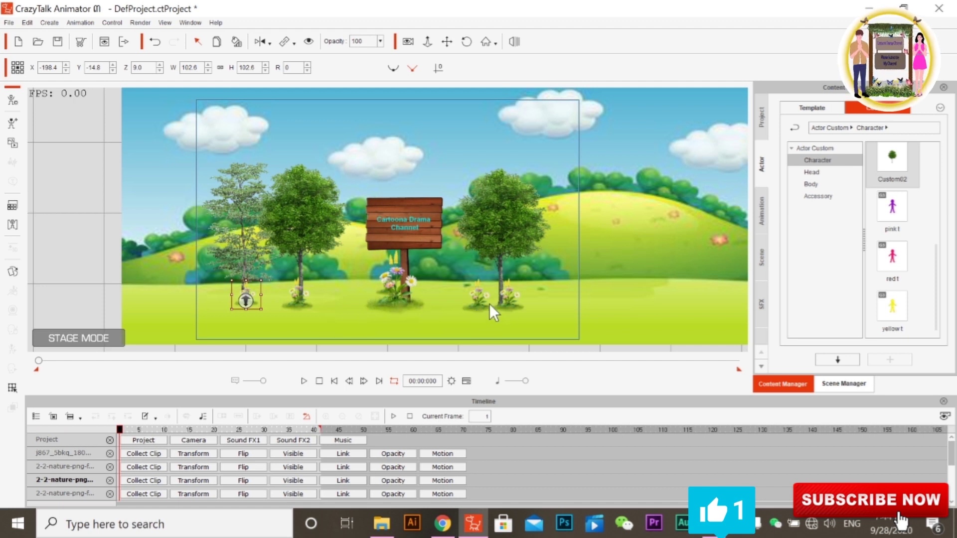
pyautogui.moveTo(477, 307); pyautogui.dragTo(495, 305)
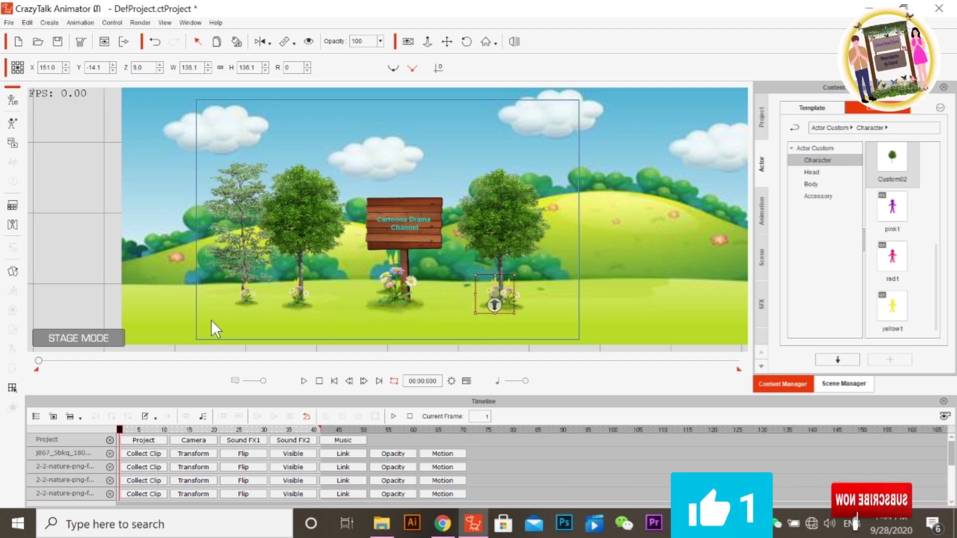
pyautogui.rightClick(251, 236)
pyautogui.moveTo(299, 244)
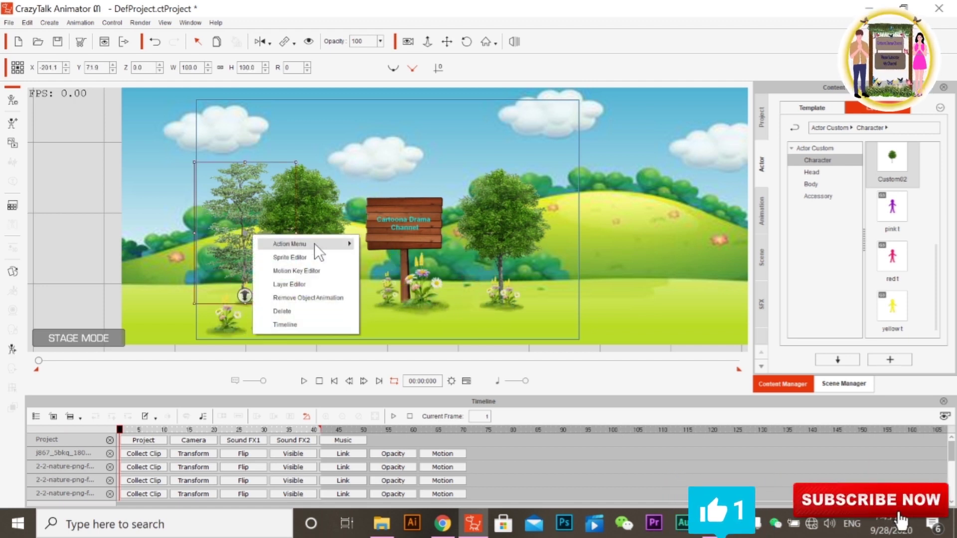
# Step: Apply an action animation to the left tree and set the project length to 100 frames
pyautogui.click(400, 263)
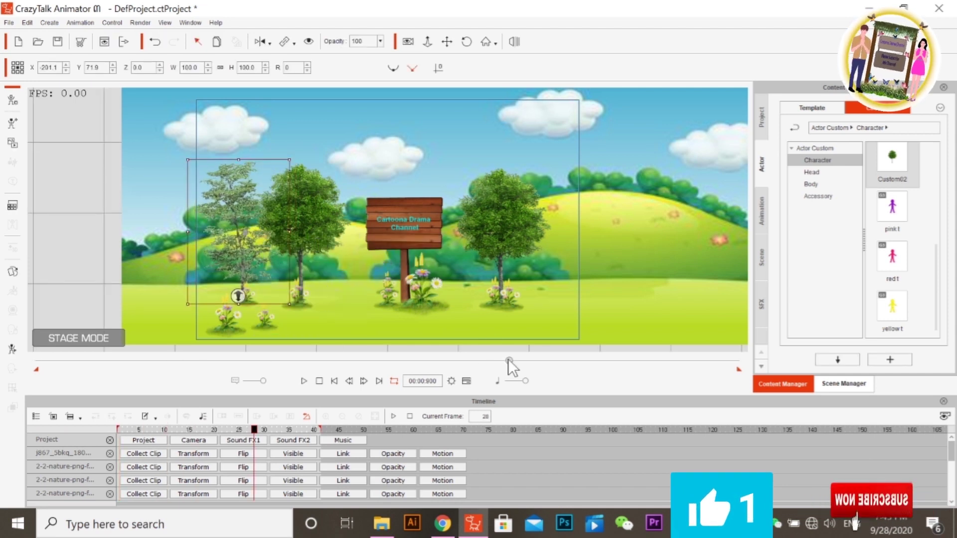
pyautogui.click(451, 382)
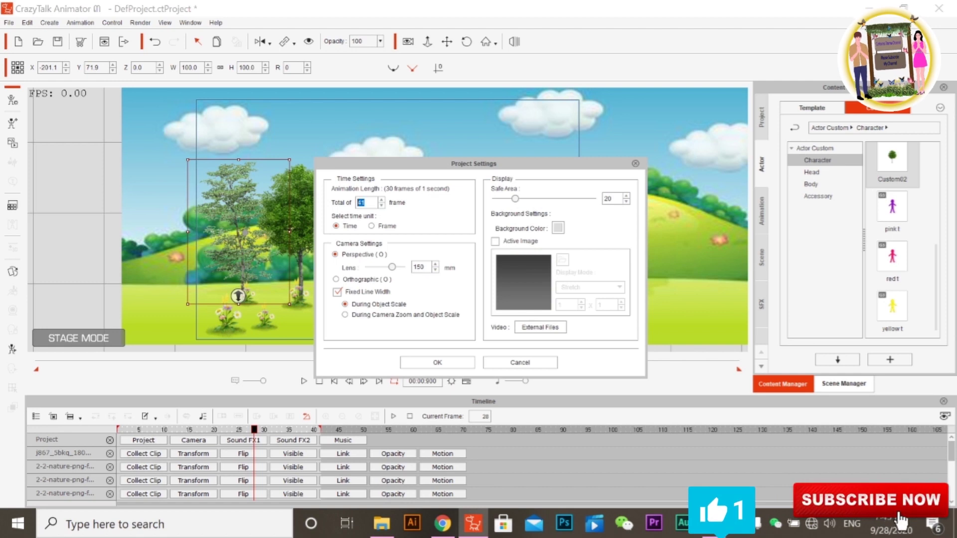
pyautogui.write('100')
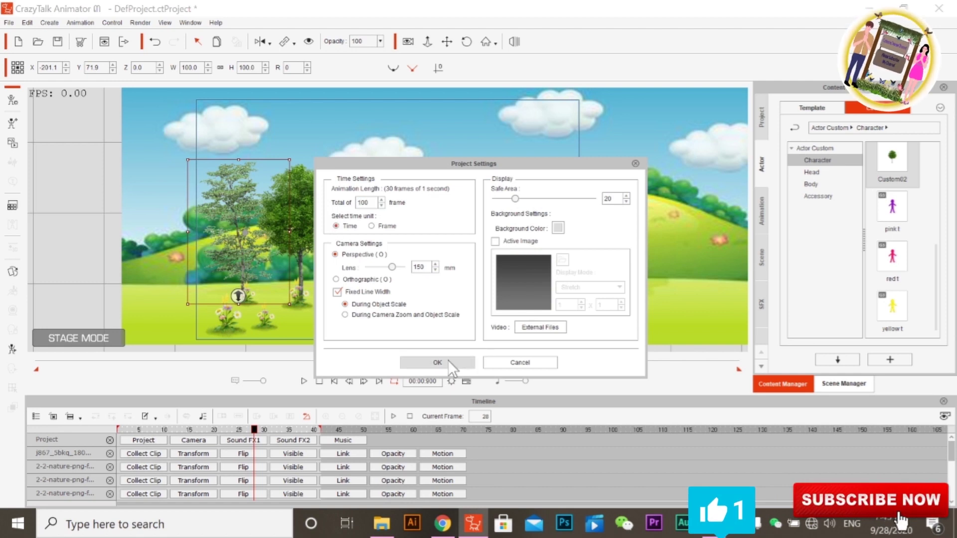
pyautogui.click(446, 360)
# Step: Return the playhead to the first frame and select the middle tree
pyautogui.moveTo(230, 361); pyautogui.dragTo(225, 360)
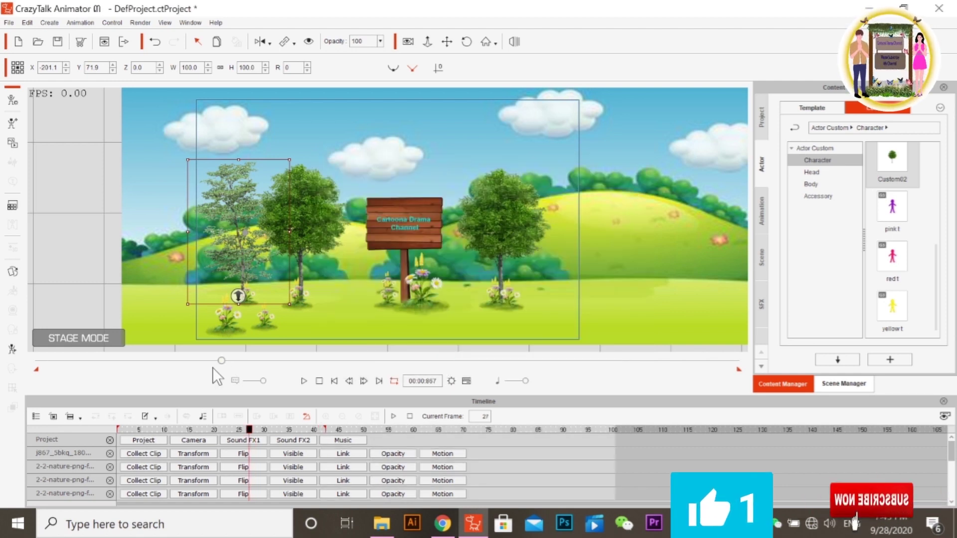
pyautogui.click(334, 381)
pyautogui.click(318, 218)
pyautogui.rightClick(319, 220)
pyautogui.moveTo(357, 231)
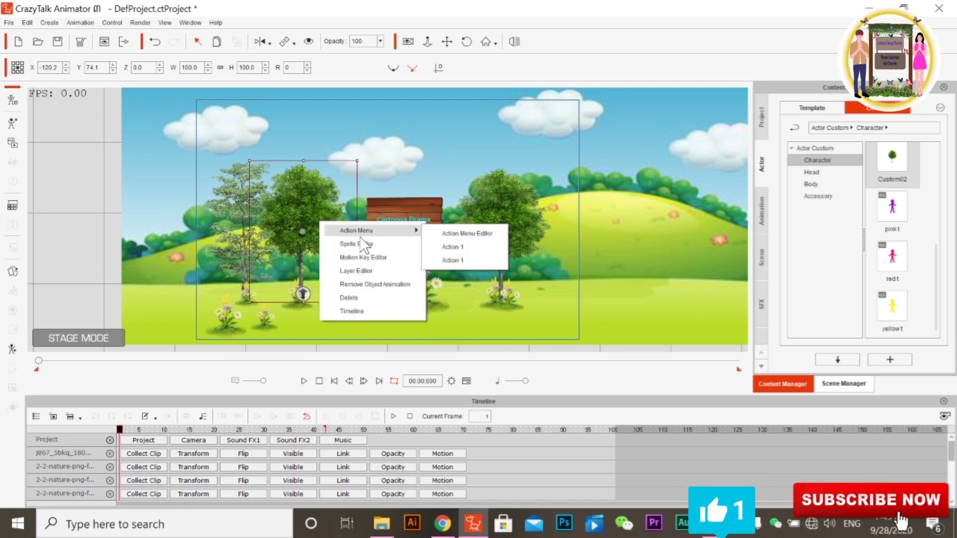
# Step: Apply Action 1 to the middle tree and an action animation to the right tree
pyautogui.click(454, 247)
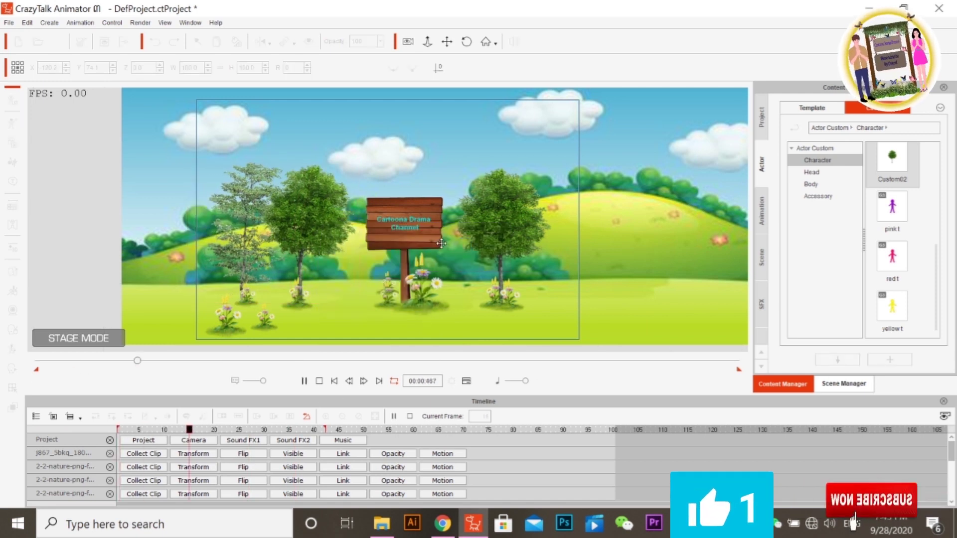
pyautogui.rightClick(503, 223)
pyautogui.moveTo(320, 360)
pyautogui.mouseDown()
pyautogui.moveTo(67, 360)
pyautogui.moveTo(36, 374)
pyautogui.moveTo(53, 361)
pyautogui.mouseUp()
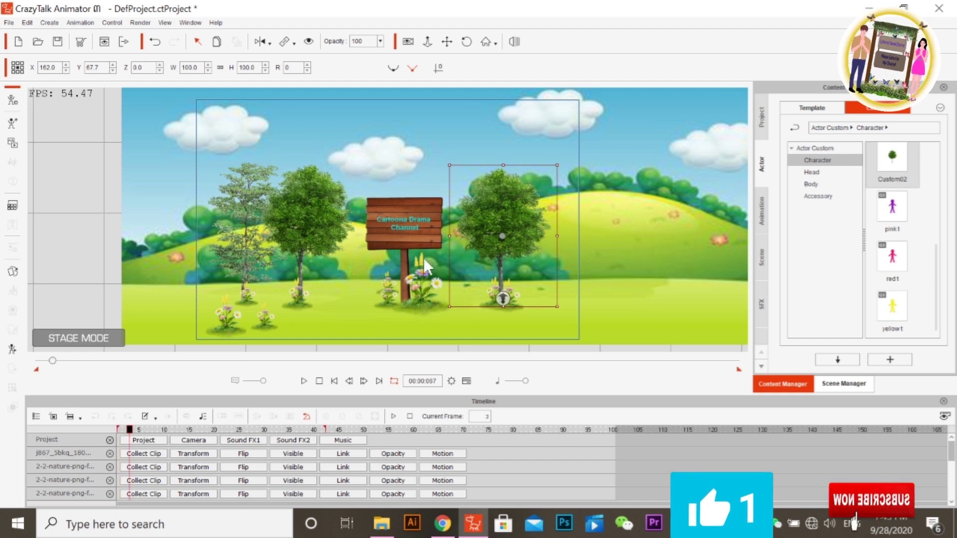
pyautogui.rightClick(515, 232)
pyautogui.click(653, 260)
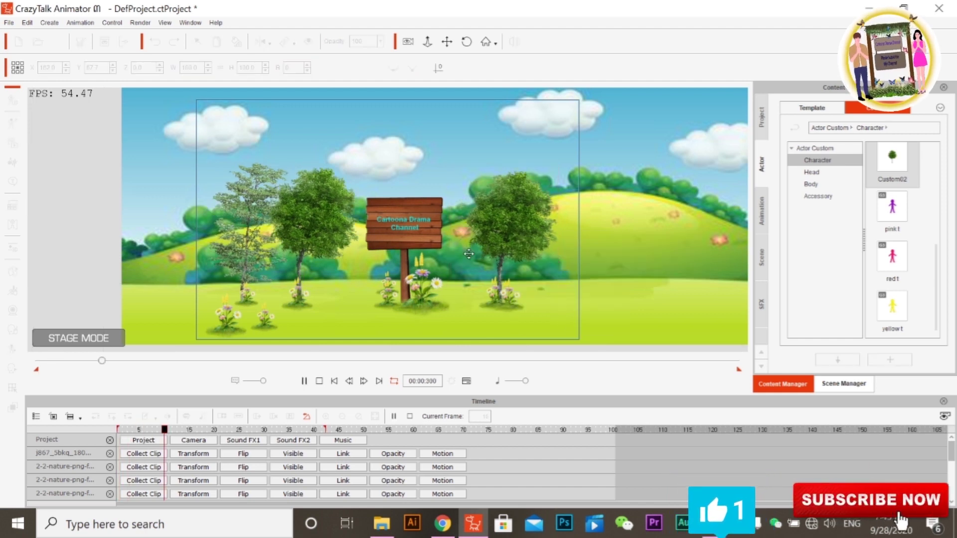
pyautogui.press('space')
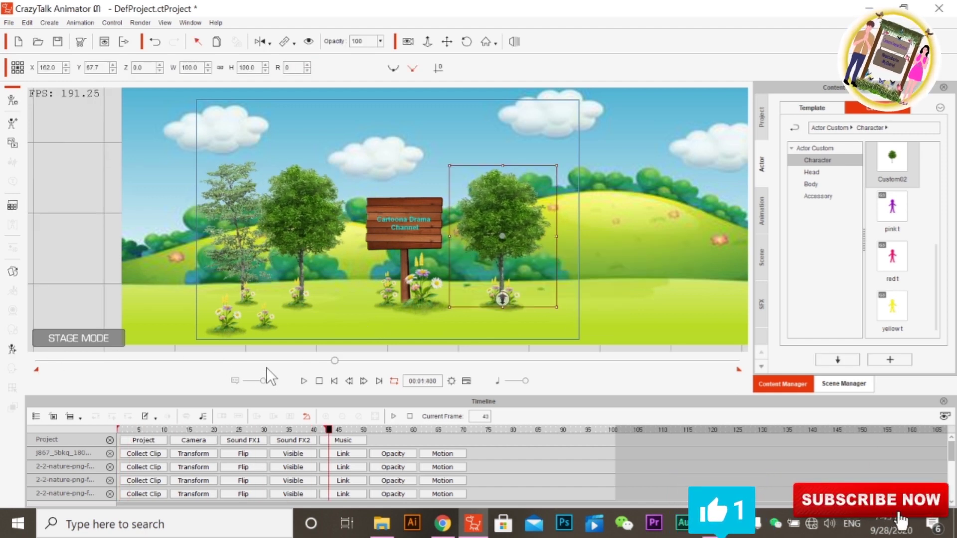
# Step: Step the animation back to frame 40 and show the flower prop's motion clips
pyautogui.moveTo(334, 360); pyautogui.dragTo(327, 360)
pyautogui.click(298, 241)
pyautogui.click(305, 319)
pyautogui.click(309, 360)
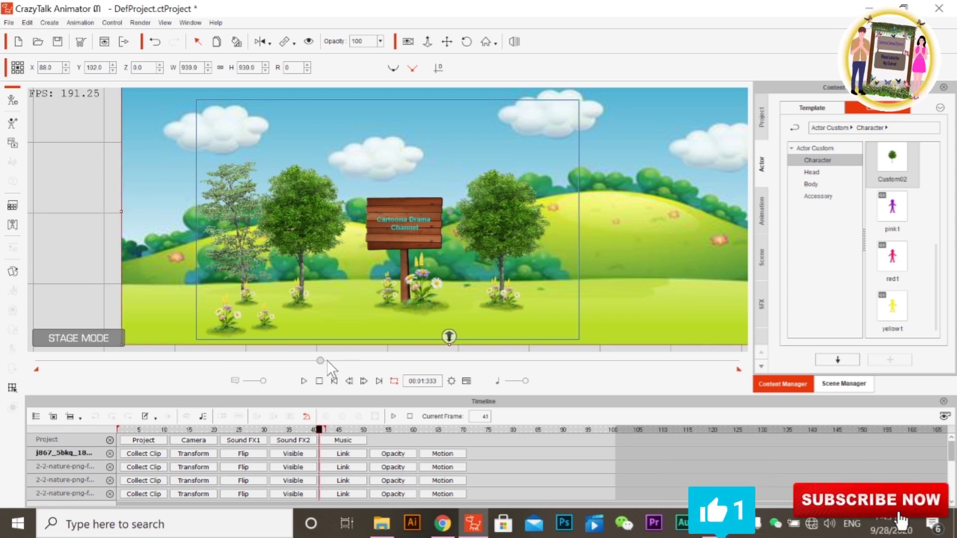
pyautogui.click(293, 360)
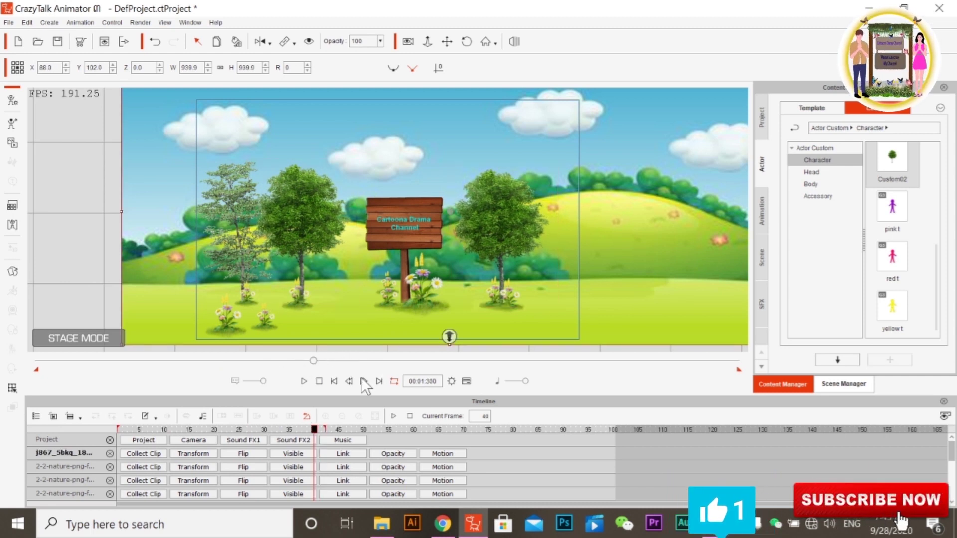
pyautogui.click(443, 467)
pyautogui.scroll(2, 445, 466)
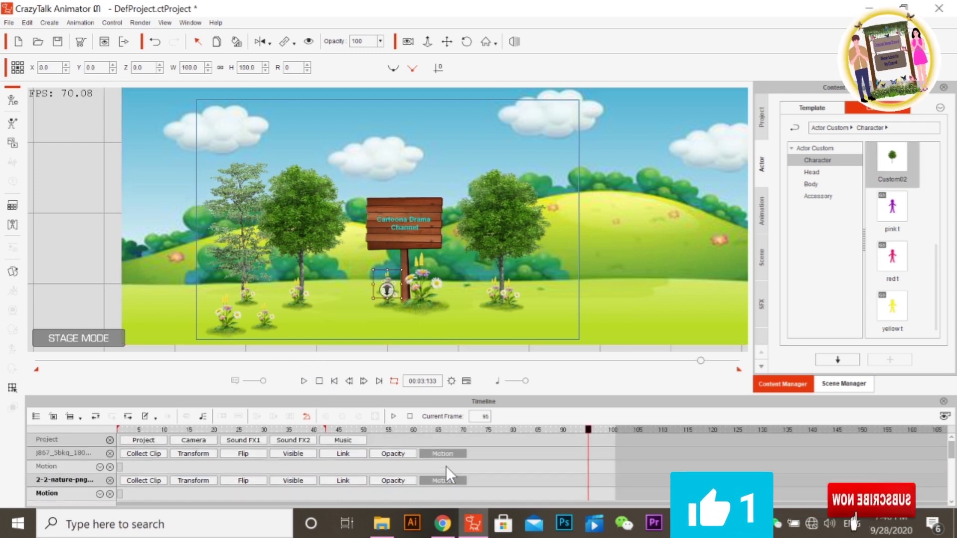
# Step: Extend the left tree's motion clip to about frame 100
pyautogui.scroll(-5, 441, 469)
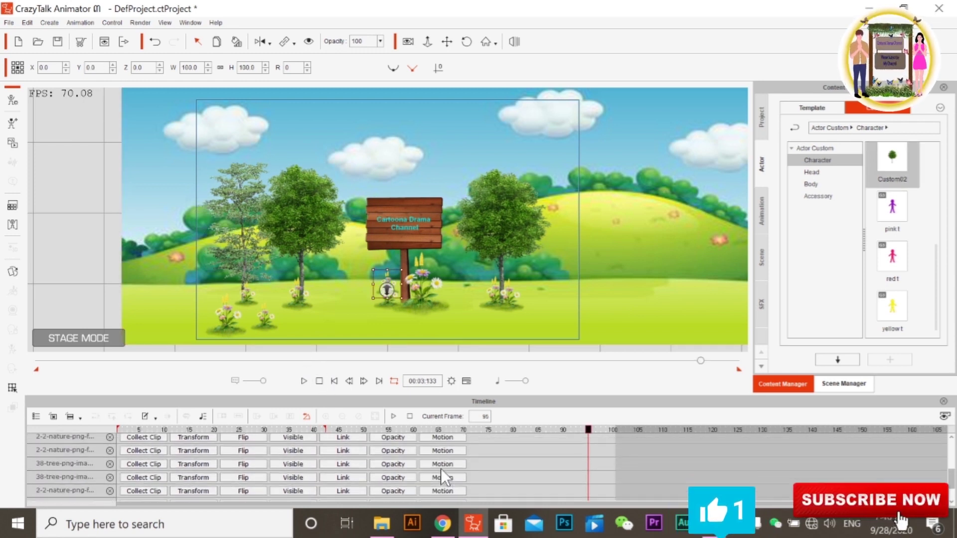
pyautogui.click(244, 238)
pyautogui.scroll(1, 386, 480)
pyautogui.scroll(1, 386, 480)
pyautogui.scroll(2, 385, 480)
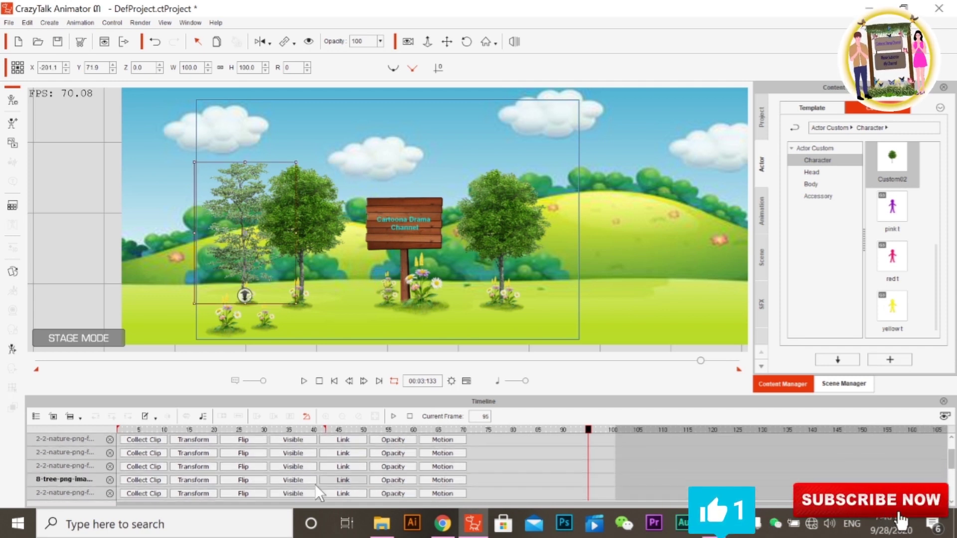
pyautogui.click(447, 480)
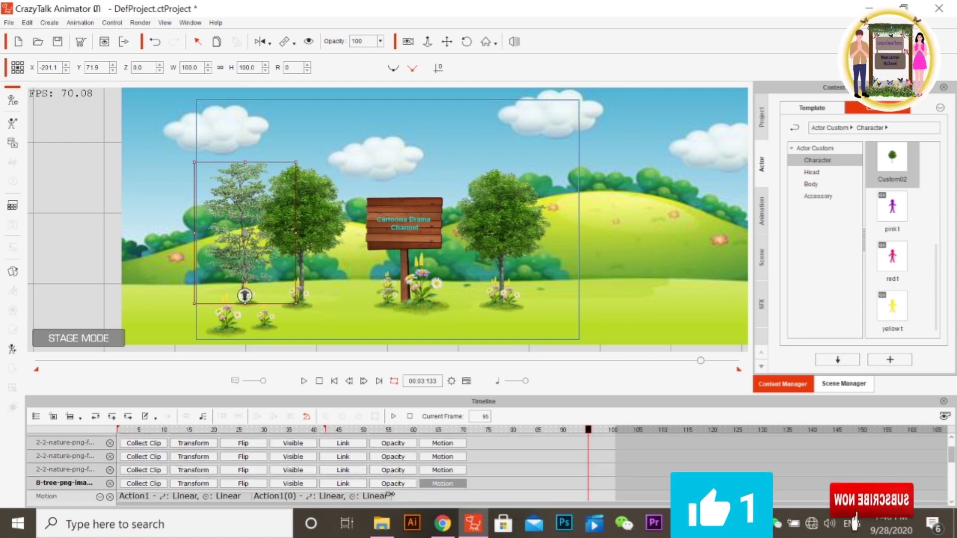
pyautogui.moveTo(394, 496); pyautogui.dragTo(566, 498)
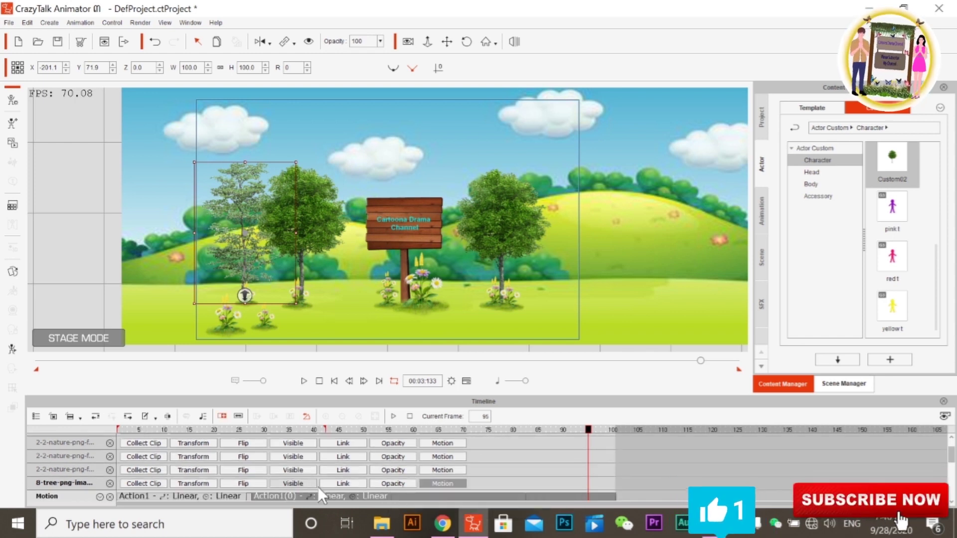
# Step: Shift the middle tree's second motion clip earlier and check its pose at frame 53
pyautogui.click(318, 236)
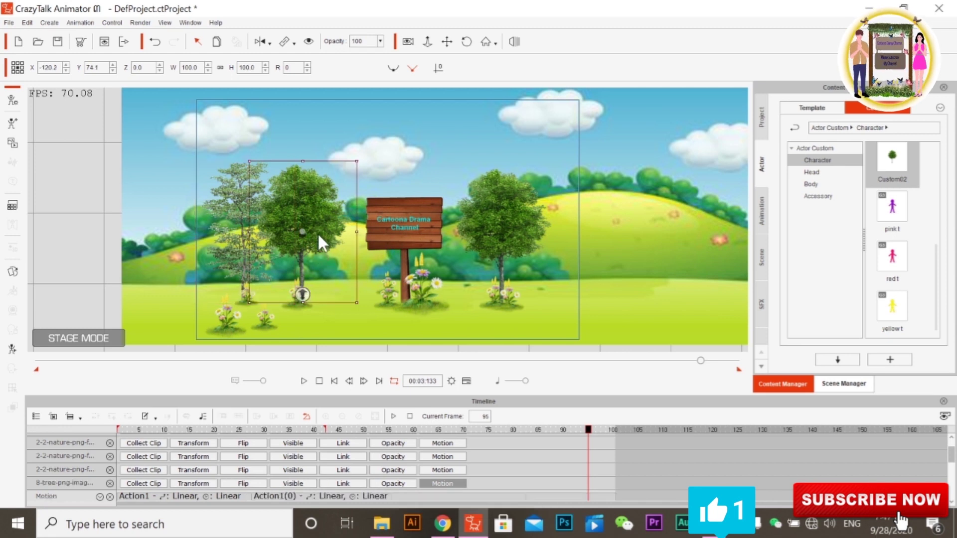
pyautogui.scroll(3, 249, 457)
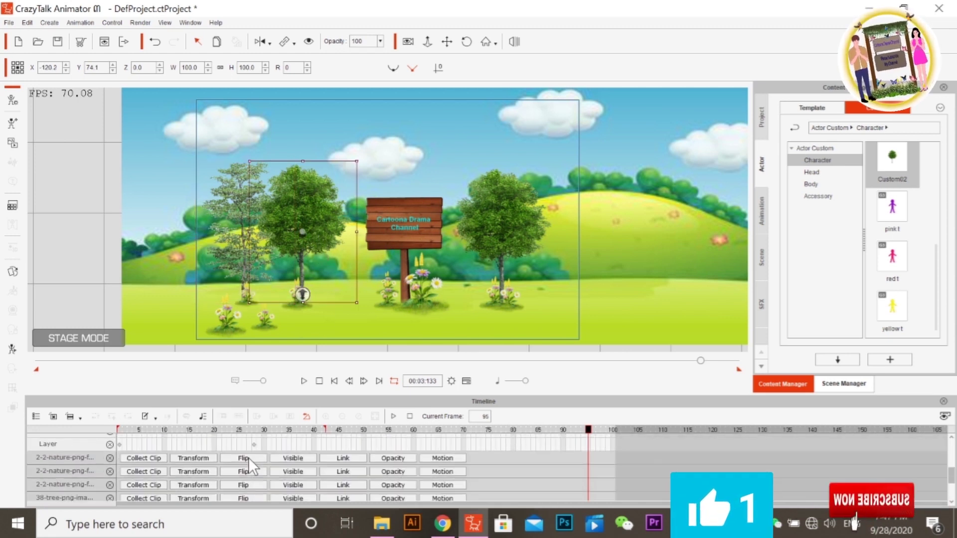
pyautogui.click(439, 458)
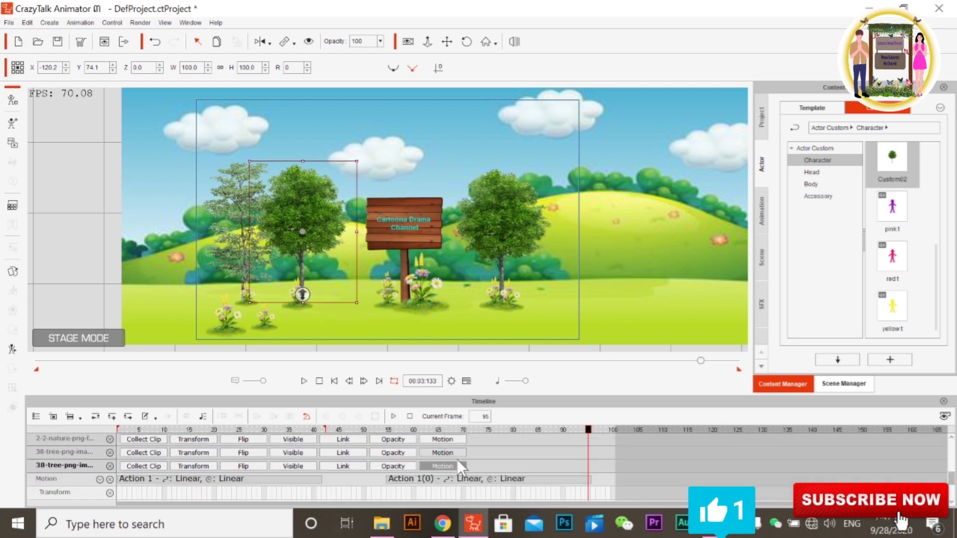
pyautogui.click(417, 479)
pyautogui.moveTo(433, 480); pyautogui.dragTo(385, 498)
pyautogui.click(384, 494)
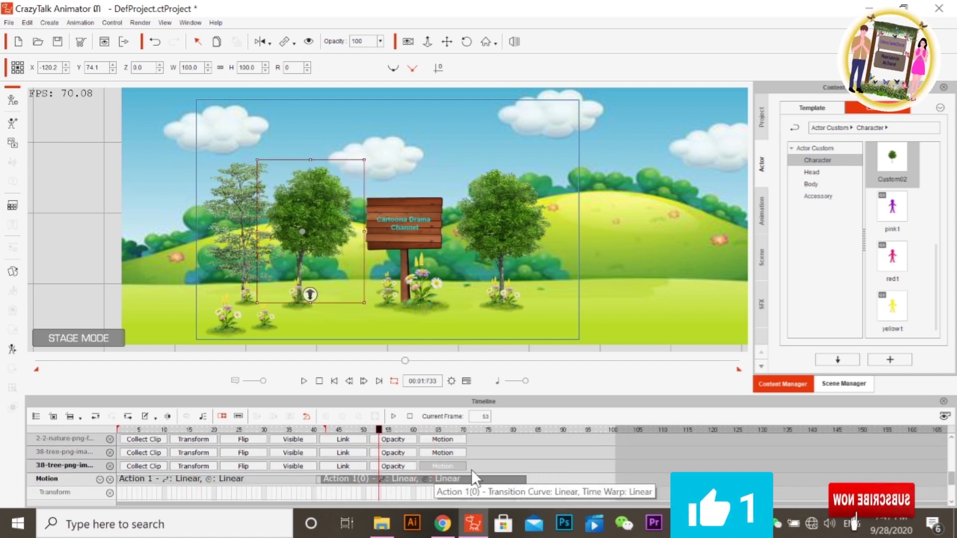
pyautogui.scroll(-3, 295, 462)
pyautogui.scroll(-1, 295, 462)
# Step: Stretch the right tree's motion clip to frame 100
pyautogui.click(498, 254)
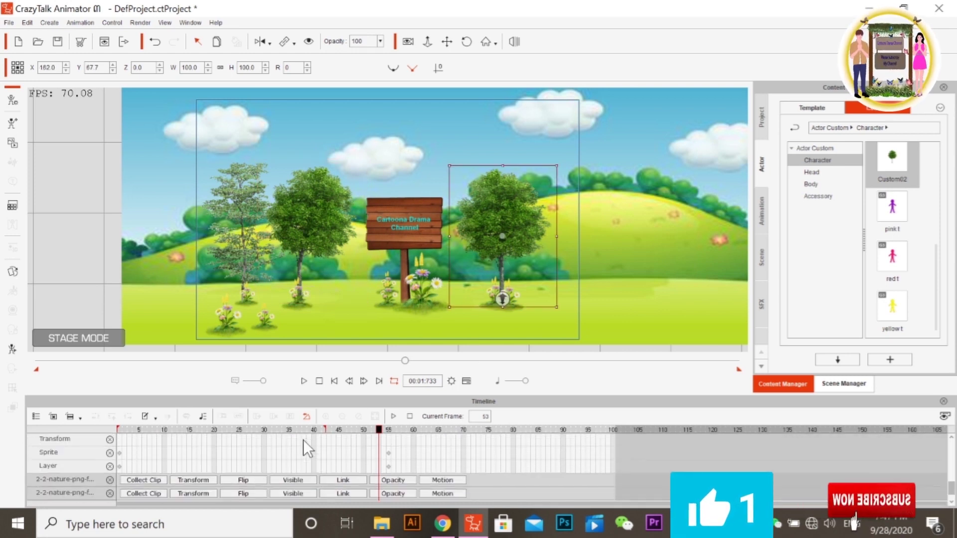
pyautogui.scroll(2, 303, 440)
pyautogui.scroll(2, 303, 439)
pyautogui.scroll(1, 320, 465)
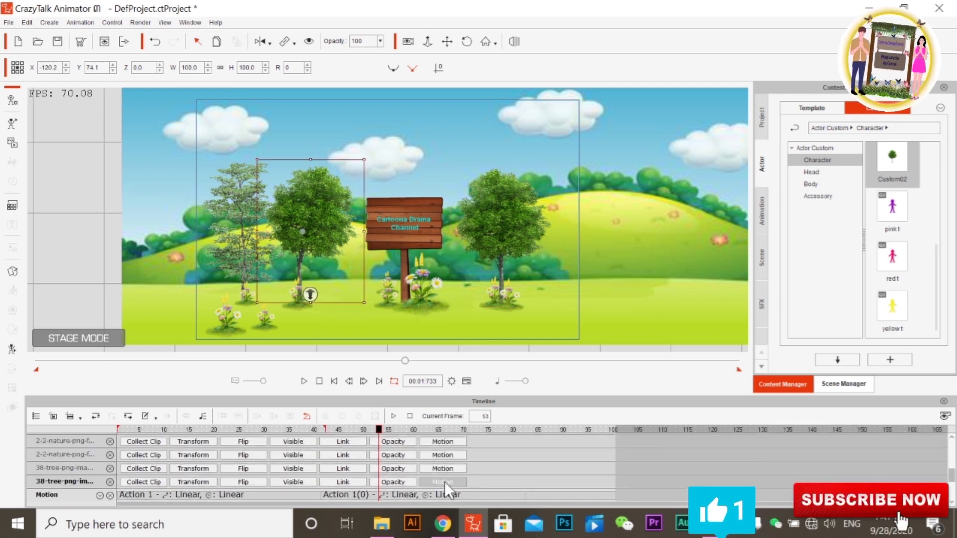
pyautogui.click(444, 481)
pyautogui.click(498, 224)
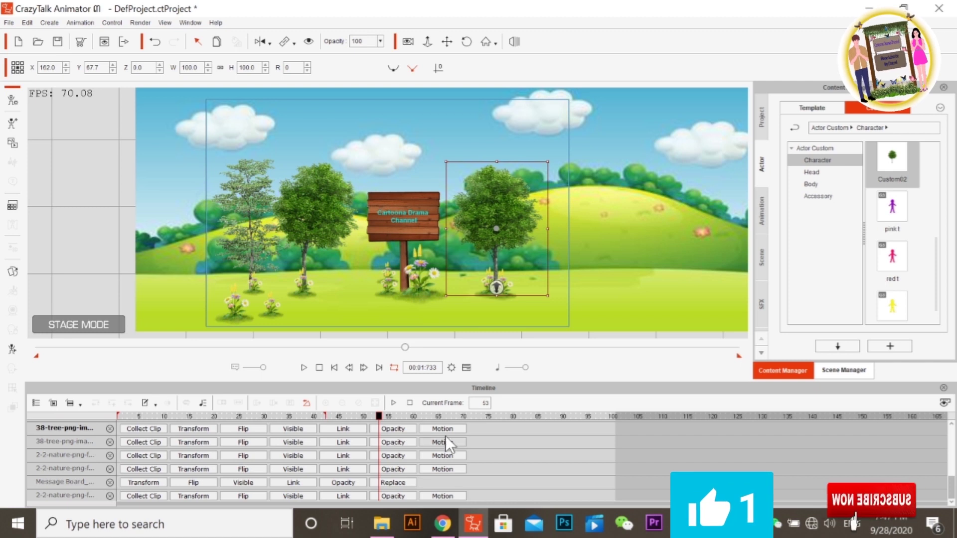
pyautogui.click(449, 429)
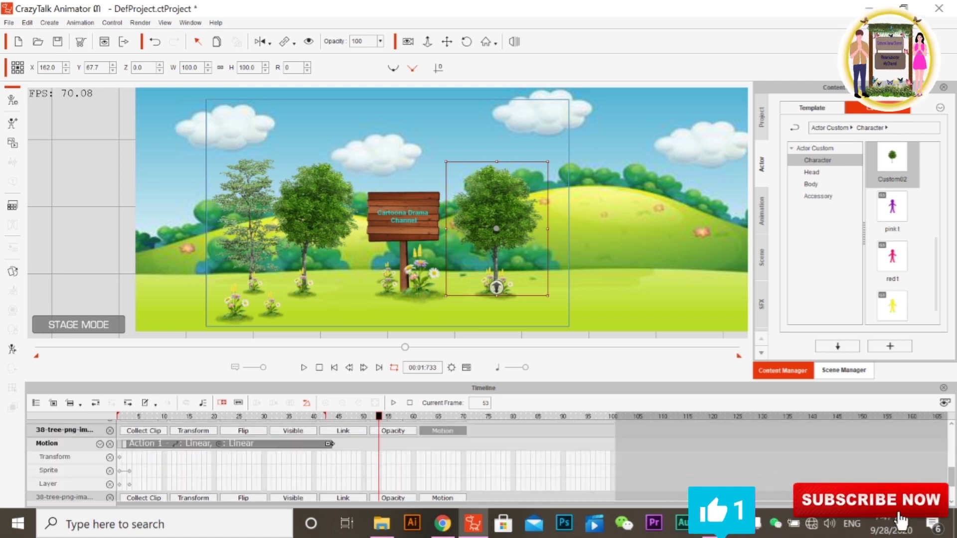
pyautogui.moveTo(332, 459); pyautogui.dragTo(615, 443)
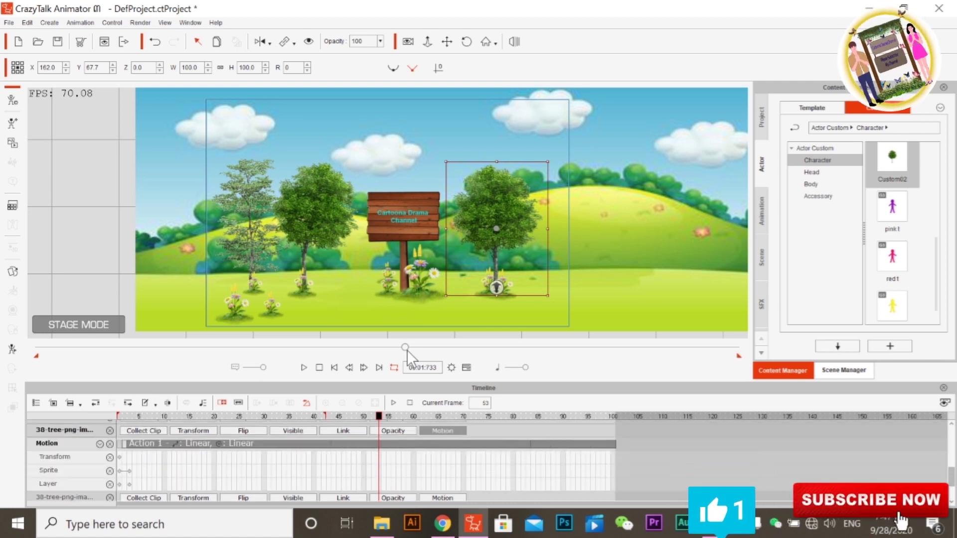
# Step: Rewind the animation to the first frame and switch the content library categories
pyautogui.click(35, 349)
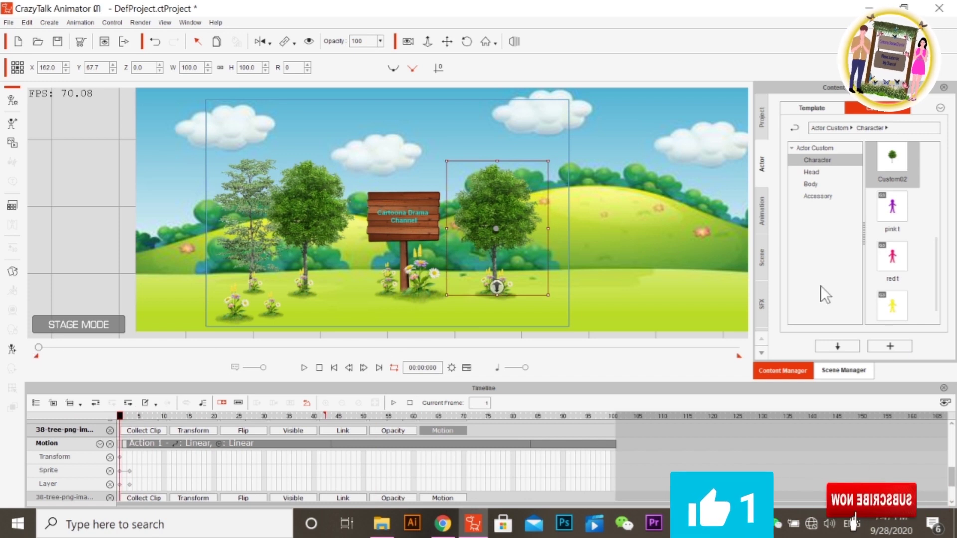
pyautogui.click(761, 211)
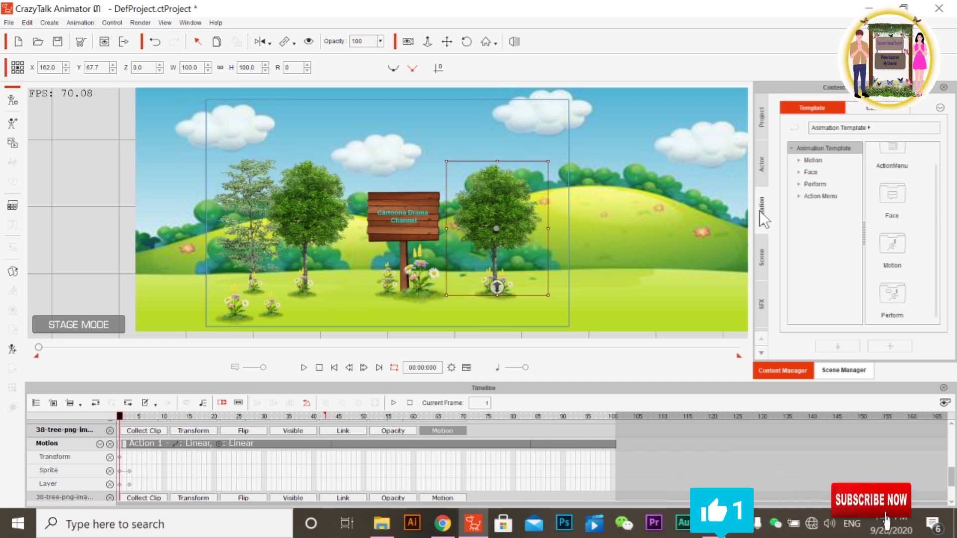
pyautogui.click(763, 119)
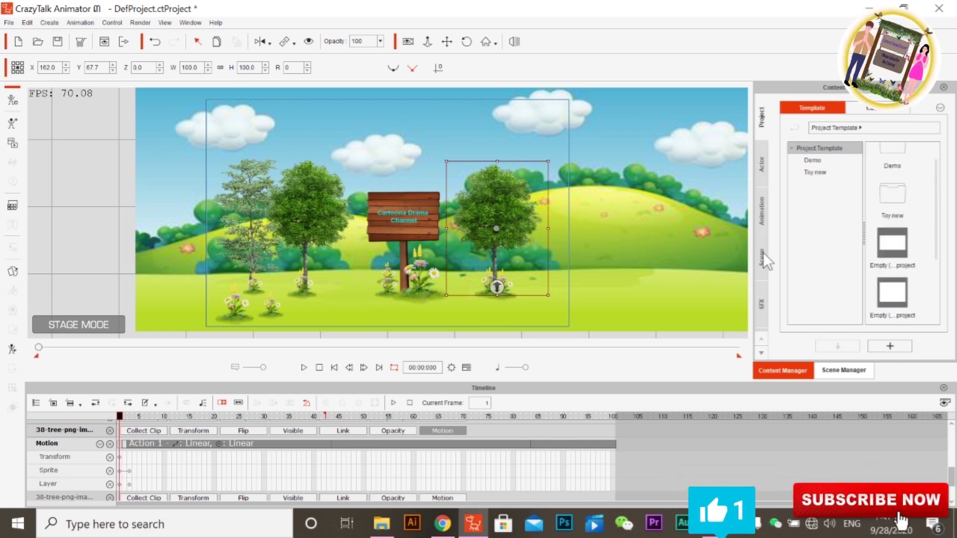
pyautogui.click(764, 216)
# Step: Import a grey cloud PNG as an image layer, enlarged and placed above the signboard
pyautogui.click(381, 523)
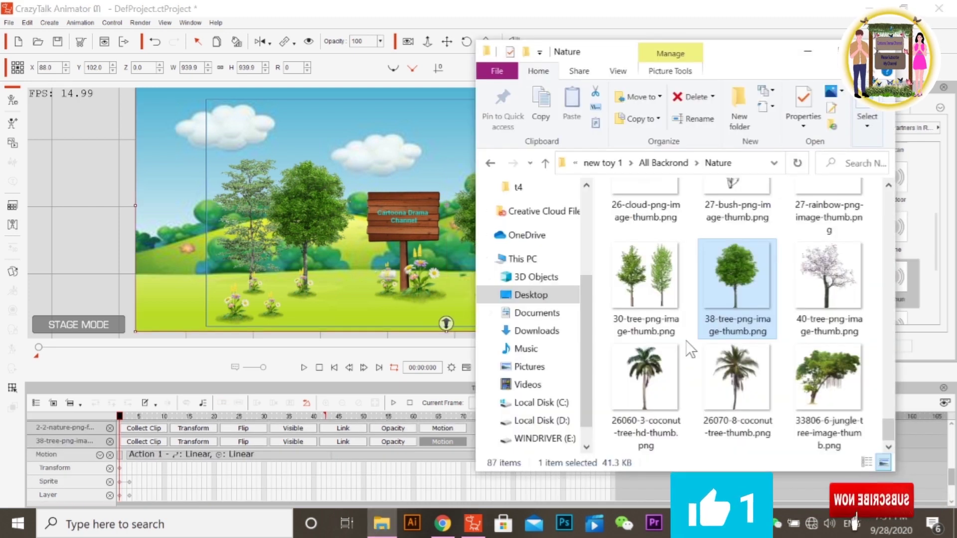
pyautogui.scroll(3, 729, 353)
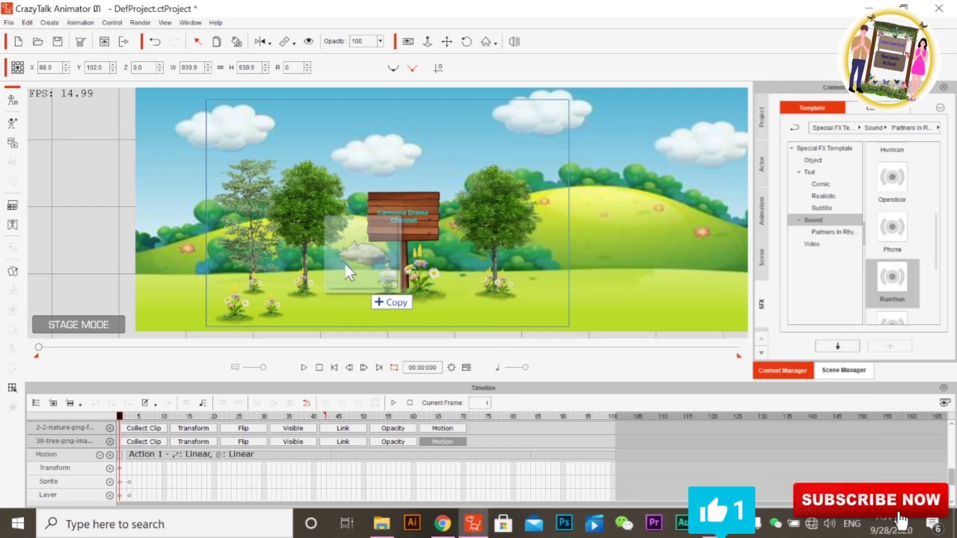
pyautogui.moveTo(666, 408); pyautogui.dragTo(329, 252)
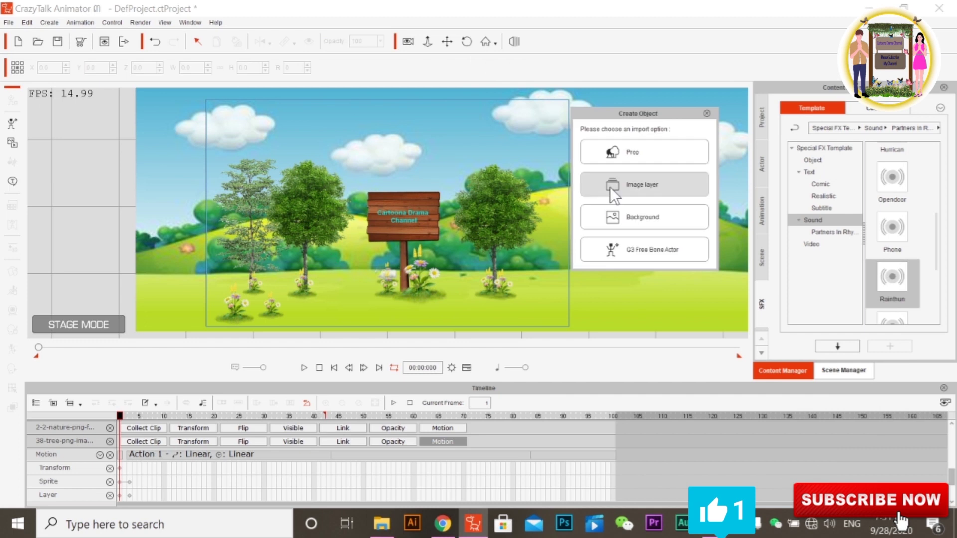
pyautogui.click(647, 153)
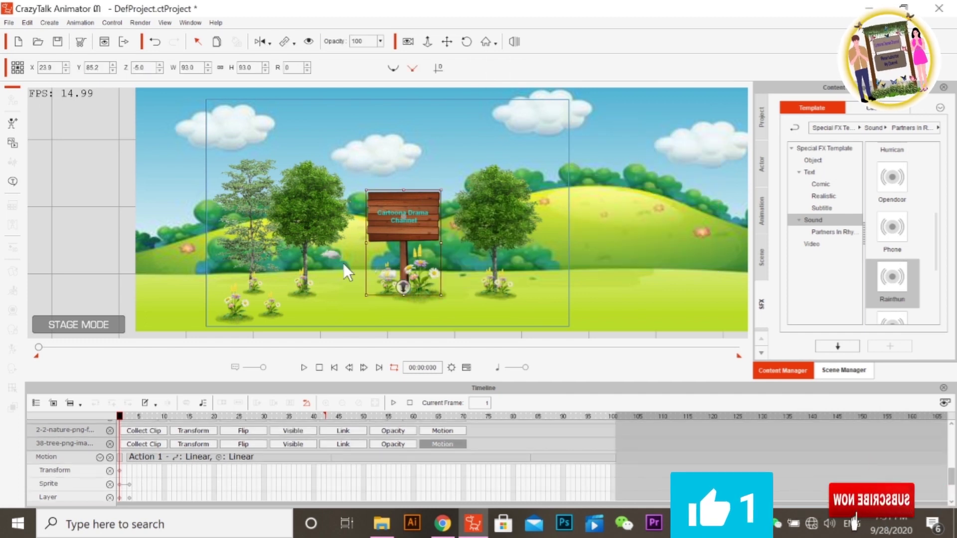
pyautogui.moveTo(329, 255); pyautogui.dragTo(451, 134)
pyautogui.moveTo(417, 195); pyautogui.dragTo(502, 143)
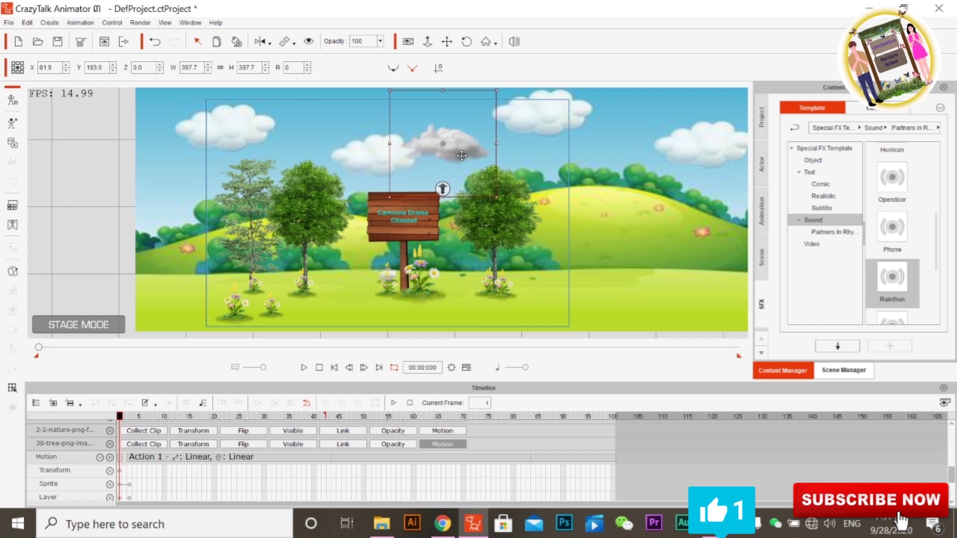
# Step: Enlarge the second, smaller cloud and move it up into the sky
pyautogui.click(393, 273)
pyautogui.moveTo(399, 260); pyautogui.dragTo(439, 231)
pyautogui.moveTo(398, 267); pyautogui.dragTo(421, 123)
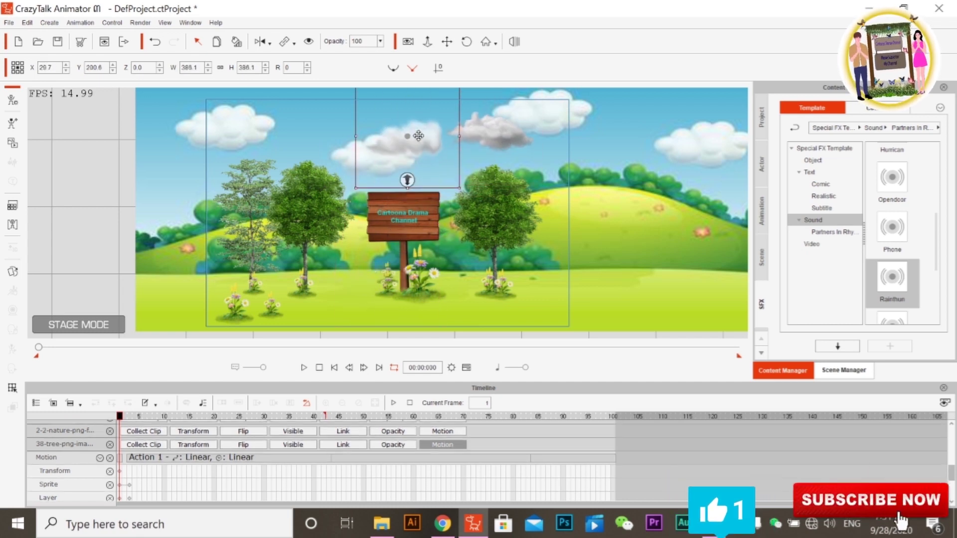
pyautogui.click(396, 276)
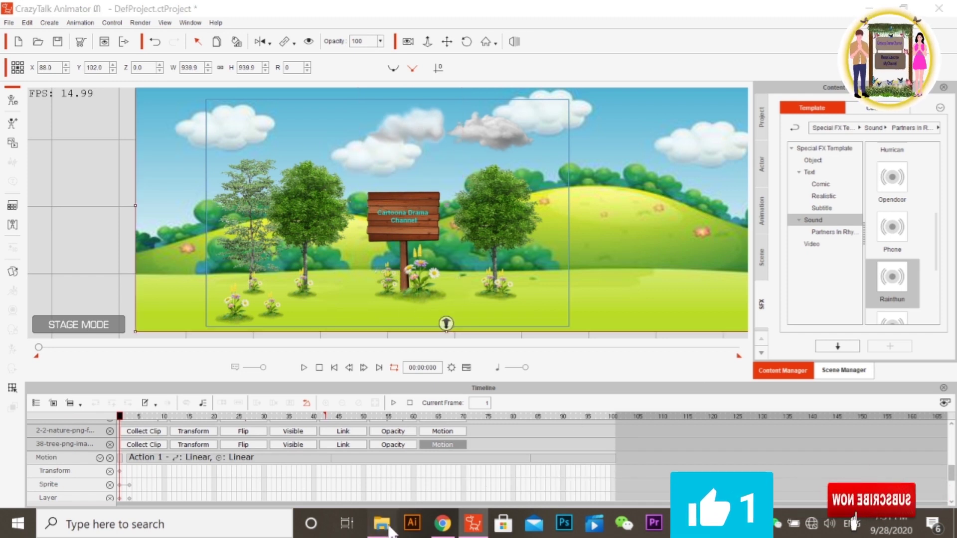
# Step: Import the rain image from the Nature folder as a prop
pyautogui.click(382, 523)
pyautogui.scroll(-3, 684, 361)
pyautogui.scroll(2, 775, 318)
pyautogui.scroll(4, 774, 318)
pyautogui.scroll(2, 774, 318)
pyautogui.scroll(2, 774, 316)
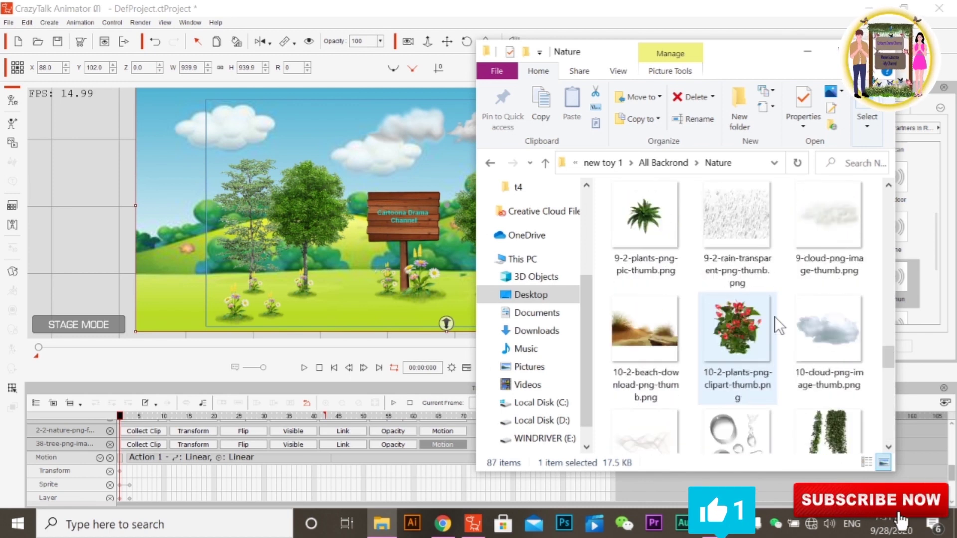
pyautogui.moveTo(730, 223)
pyautogui.mouseDown()
pyautogui.moveTo(468, 200)
pyautogui.moveTo(417, 178)
pyautogui.mouseUp()
pyautogui.click(643, 155)
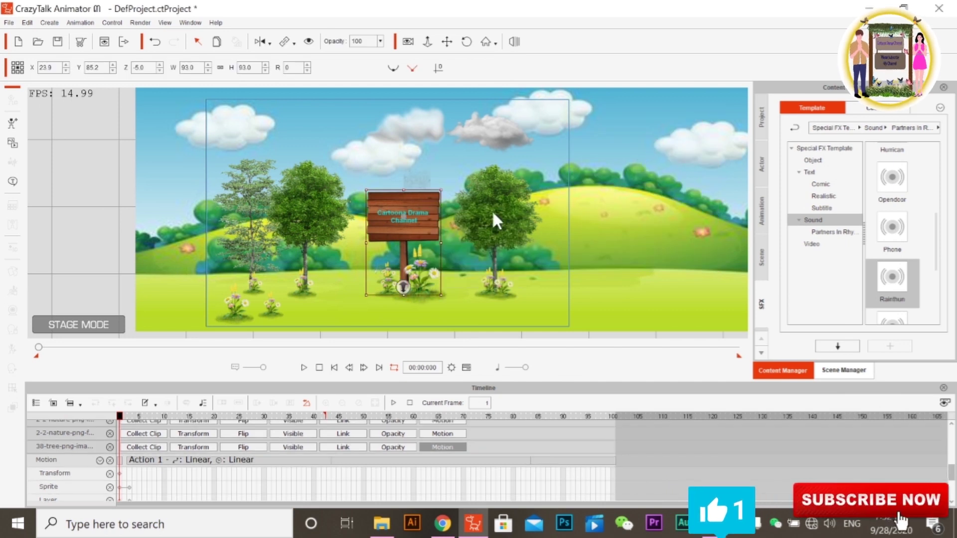
# Step: Shrink the rain slightly and position the raining cloud directly over the signboard
pyautogui.moveTo(416, 205); pyautogui.dragTo(417, 215)
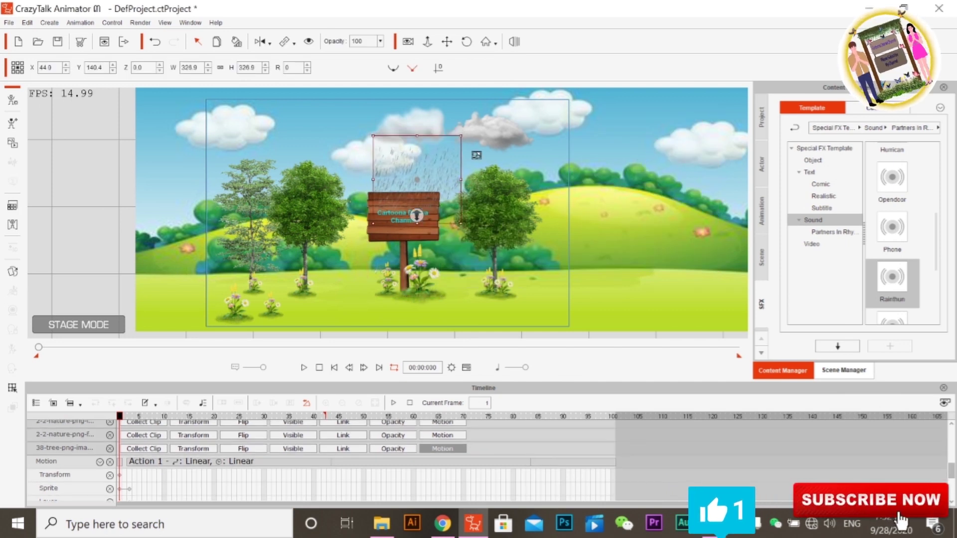
pyautogui.moveTo(438, 172); pyautogui.dragTo(473, 152)
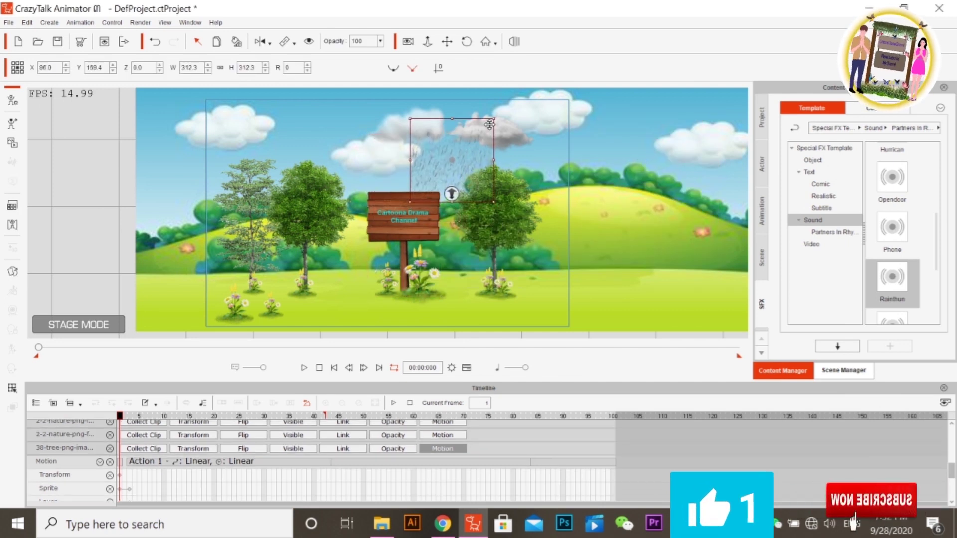
pyautogui.moveTo(494, 121); pyautogui.dragTo(513, 139)
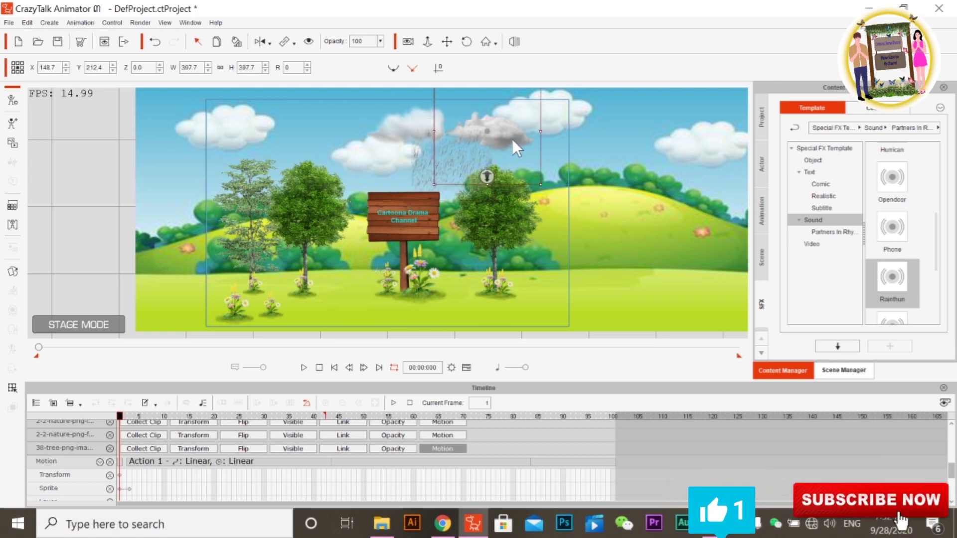
pyautogui.click(218, 41)
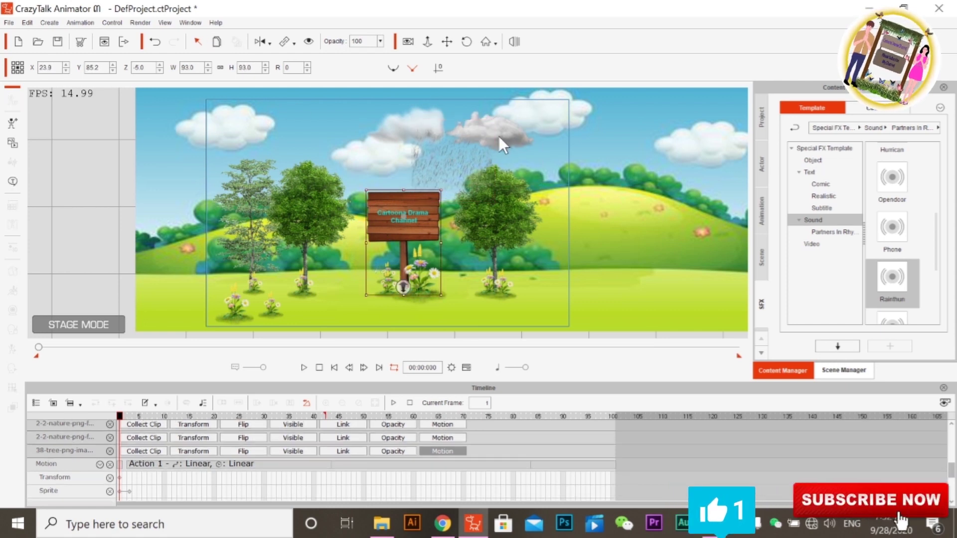
pyautogui.click(464, 129)
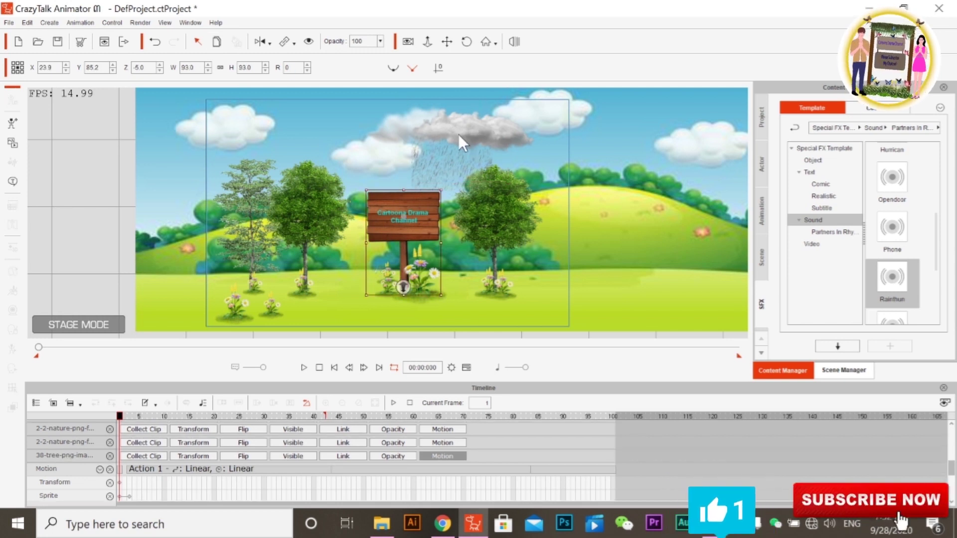
pyautogui.moveTo(466, 136); pyautogui.dragTo(434, 134)
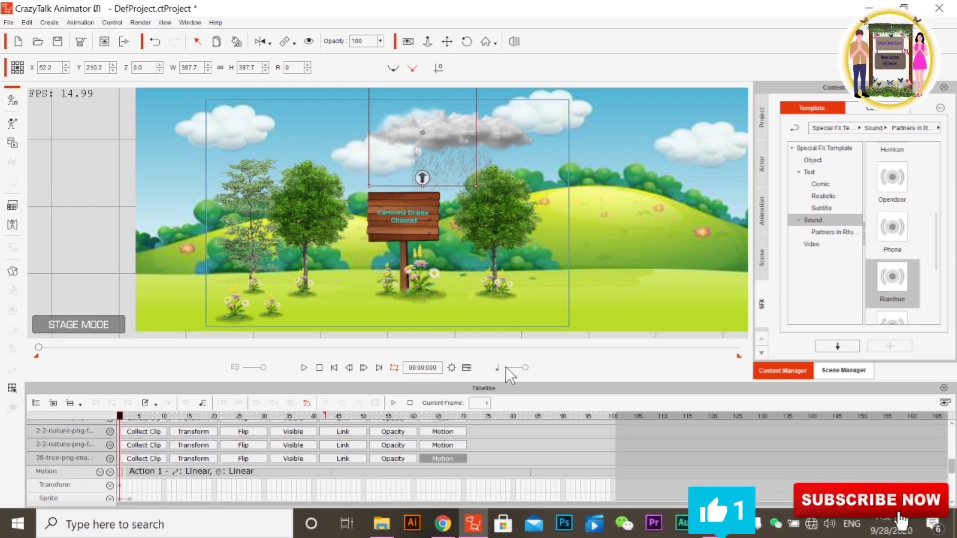
pyautogui.click(304, 367)
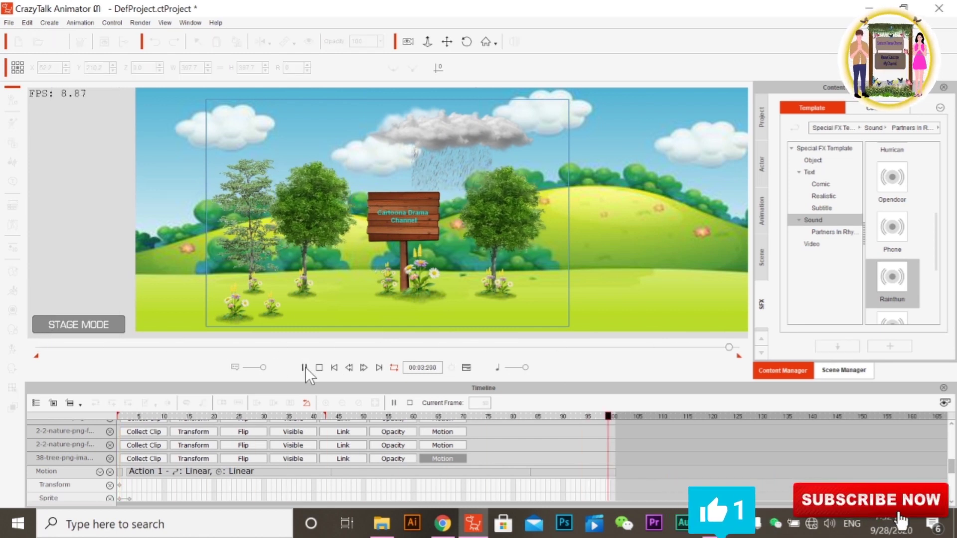
pyautogui.click(304, 368)
pyautogui.click(252, 251)
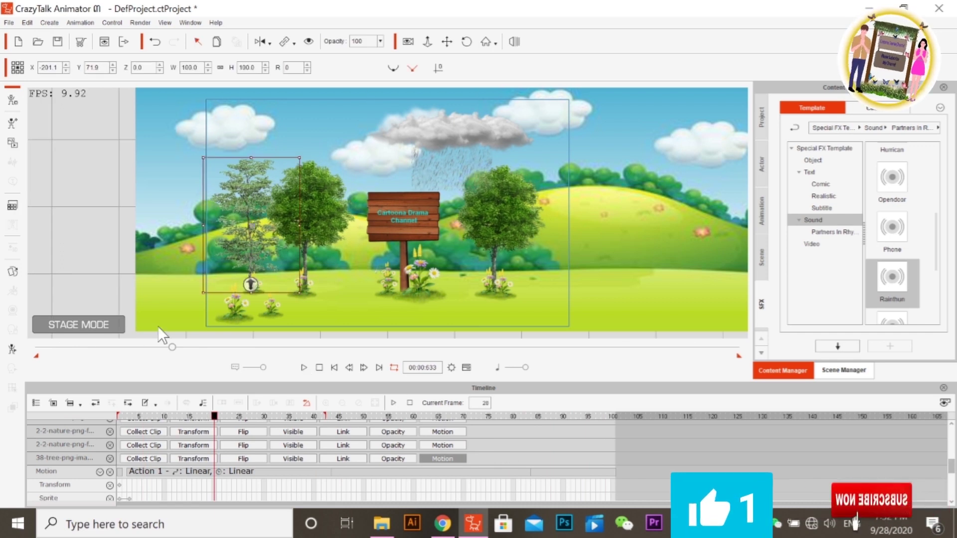
pyautogui.click(146, 348)
pyautogui.click(334, 367)
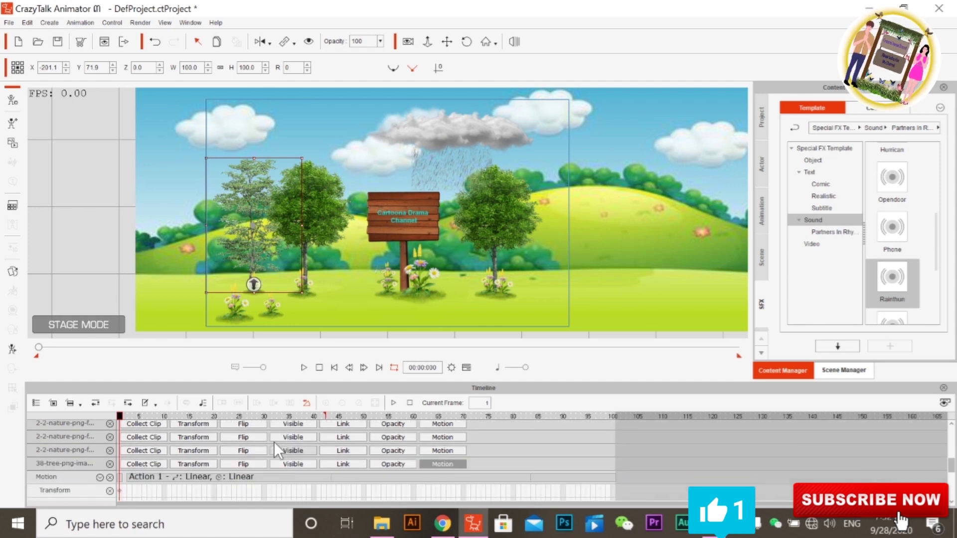
pyautogui.scroll(5, 274, 441)
pyautogui.scroll(-3, 273, 441)
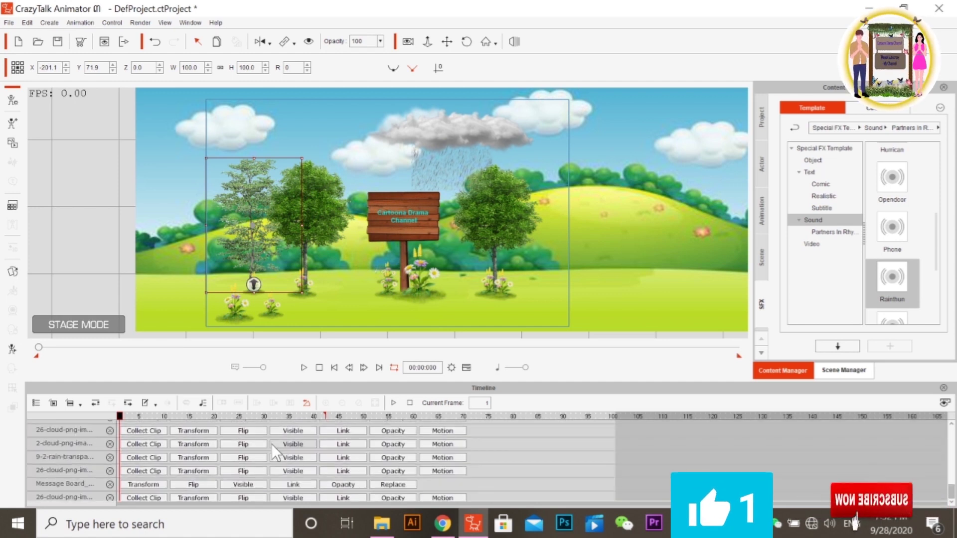
pyautogui.scroll(2, 301, 462)
pyautogui.scroll(2, 301, 463)
pyautogui.scroll(2, 301, 462)
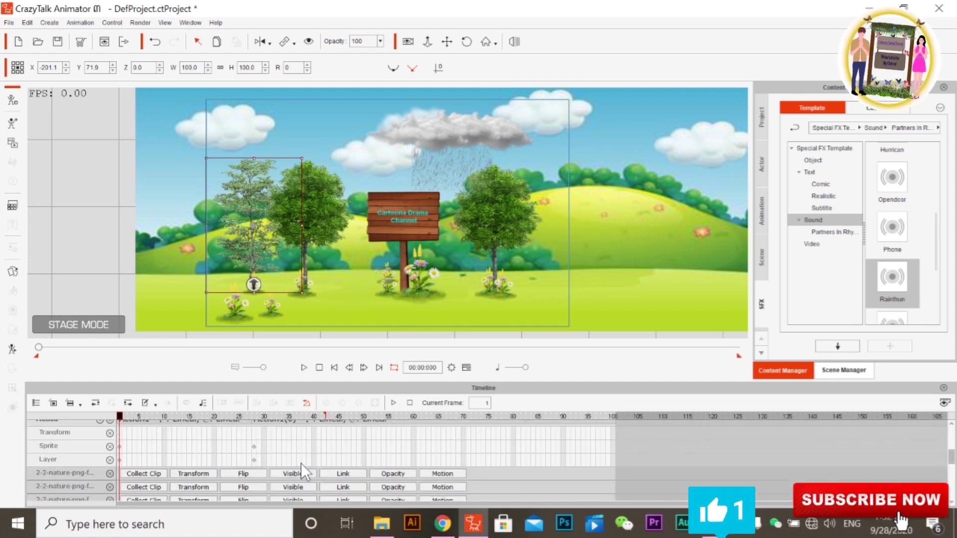
pyautogui.scroll(-3, 301, 463)
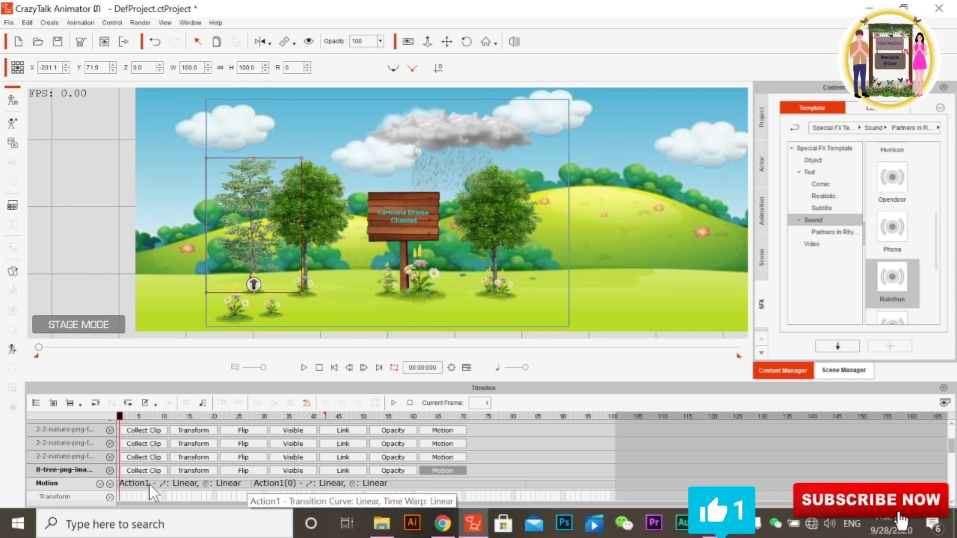
pyautogui.click(405, 483)
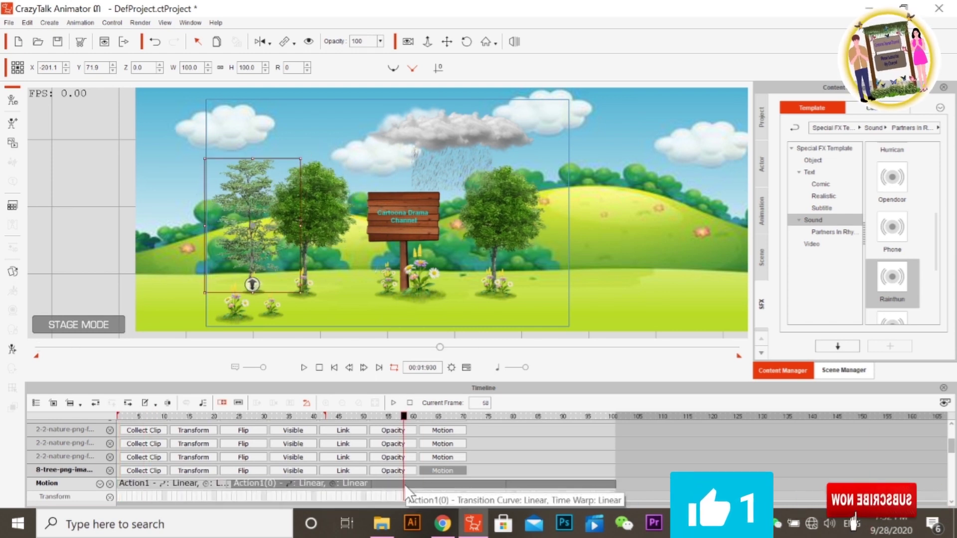
pyautogui.click(348, 483)
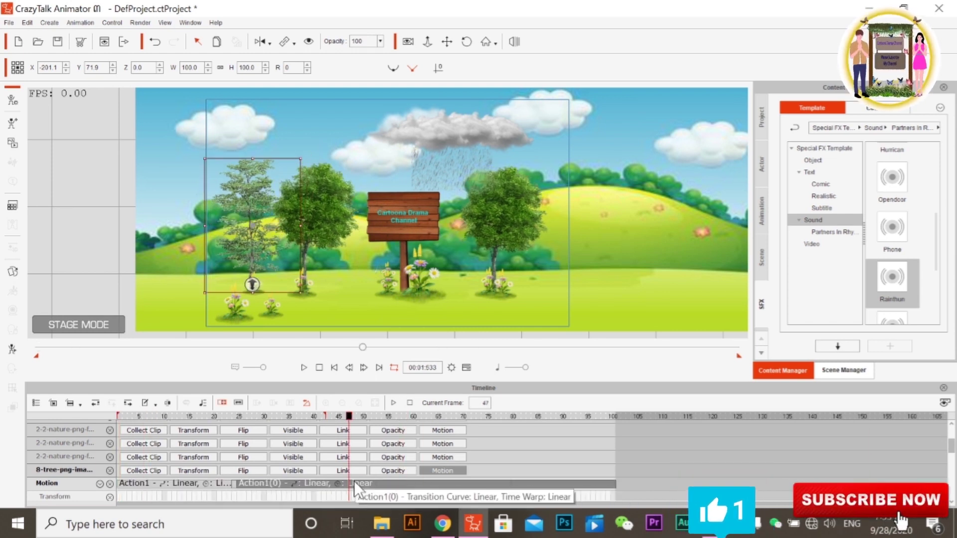
pyautogui.click(338, 480)
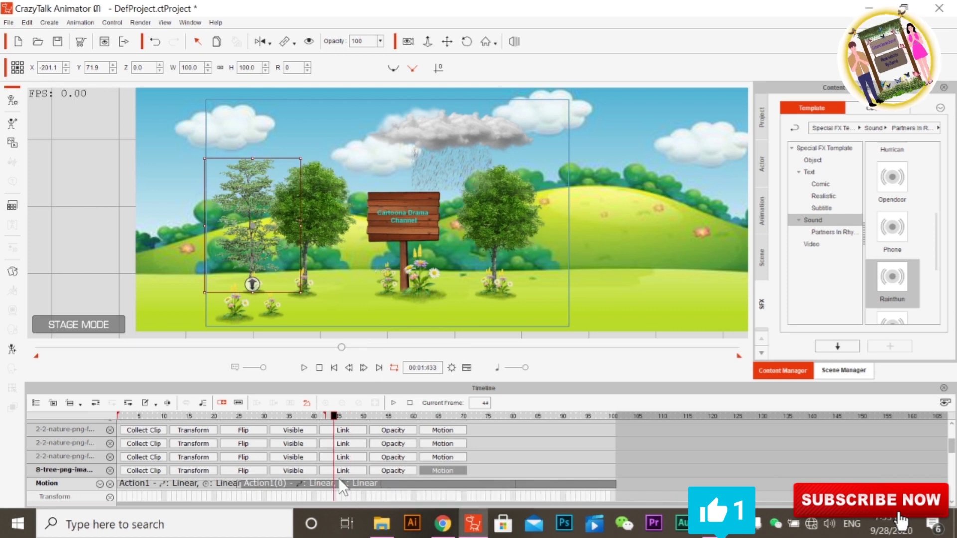
pyautogui.click(303, 367)
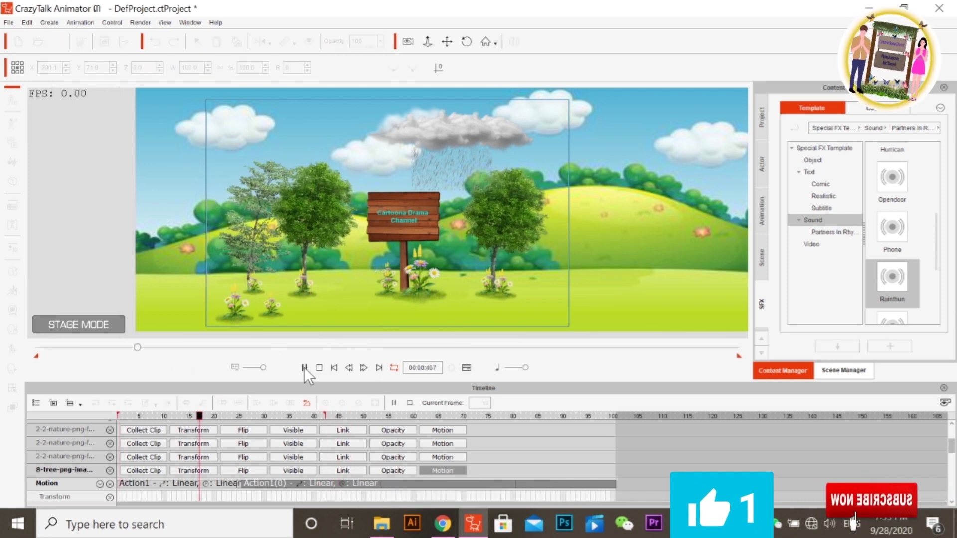
pyautogui.click(303, 367)
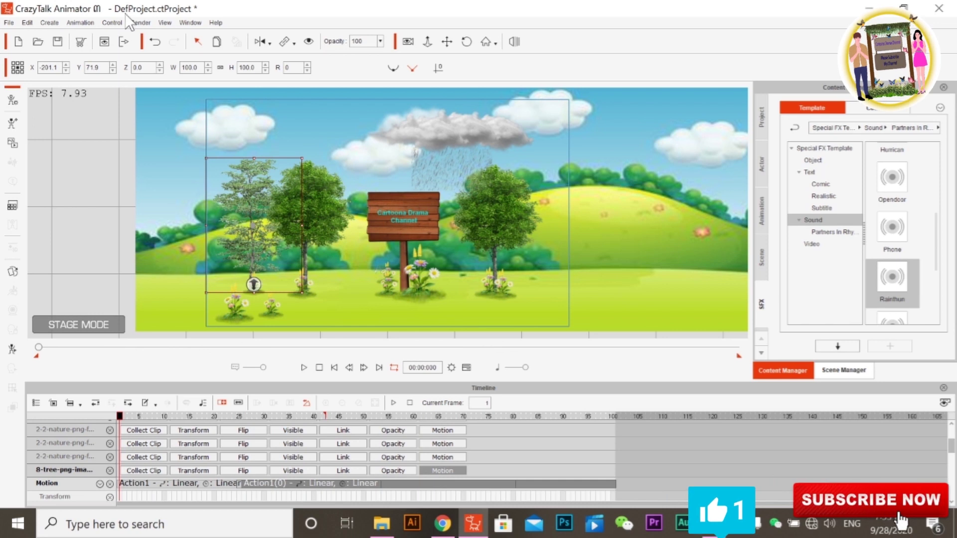
# Step: Set the video render format to MP4 with HD 1080p frame size
pyautogui.click(139, 23)
pyautogui.click(203, 62)
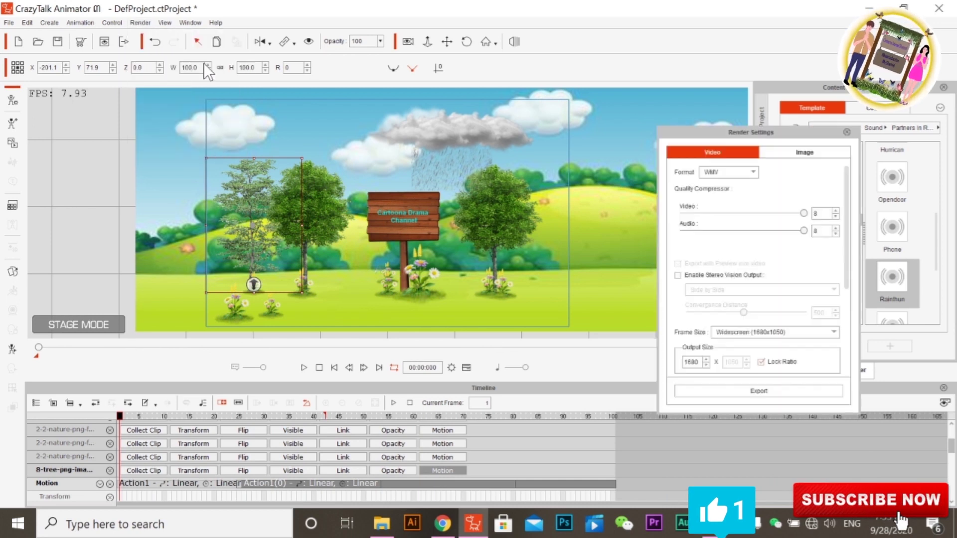
pyautogui.click(725, 173)
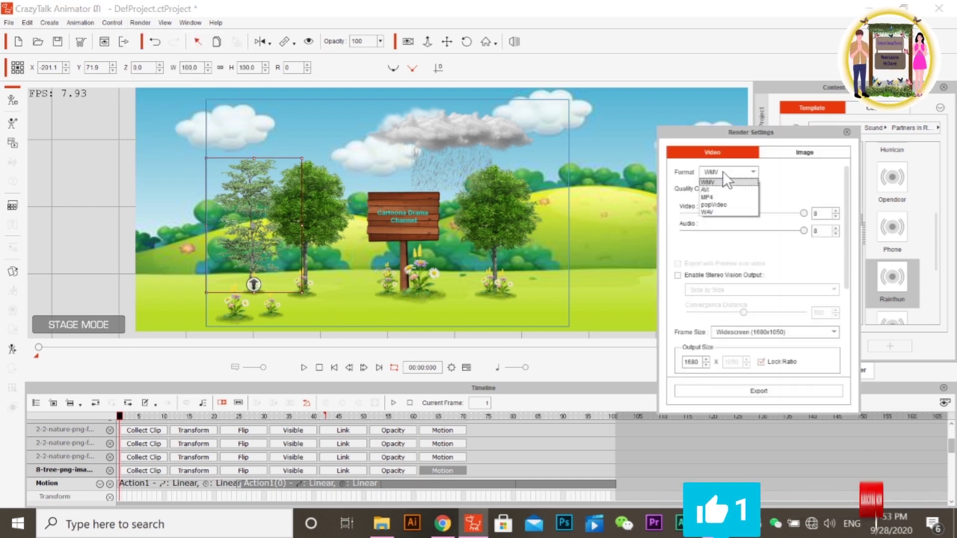
pyautogui.click(729, 196)
pyautogui.click(776, 331)
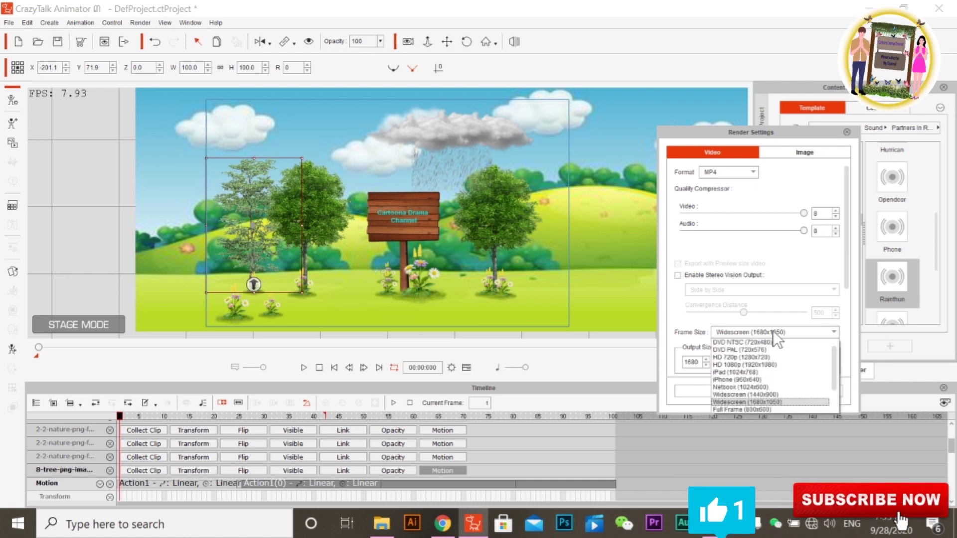
pyautogui.click(775, 368)
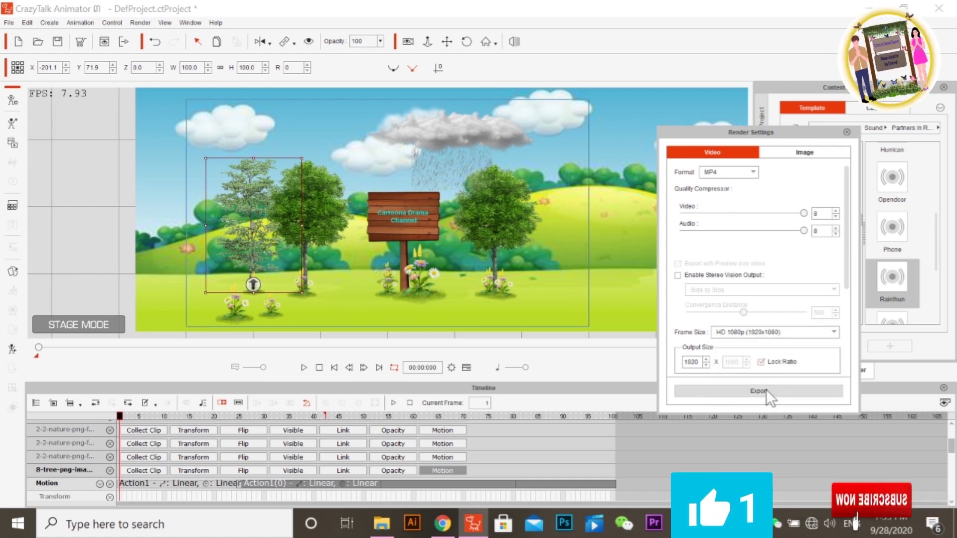
# Step: Export the video as 123 and start rendering
pyautogui.click(760, 391)
pyautogui.write('123')
pyautogui.click(830, 481)
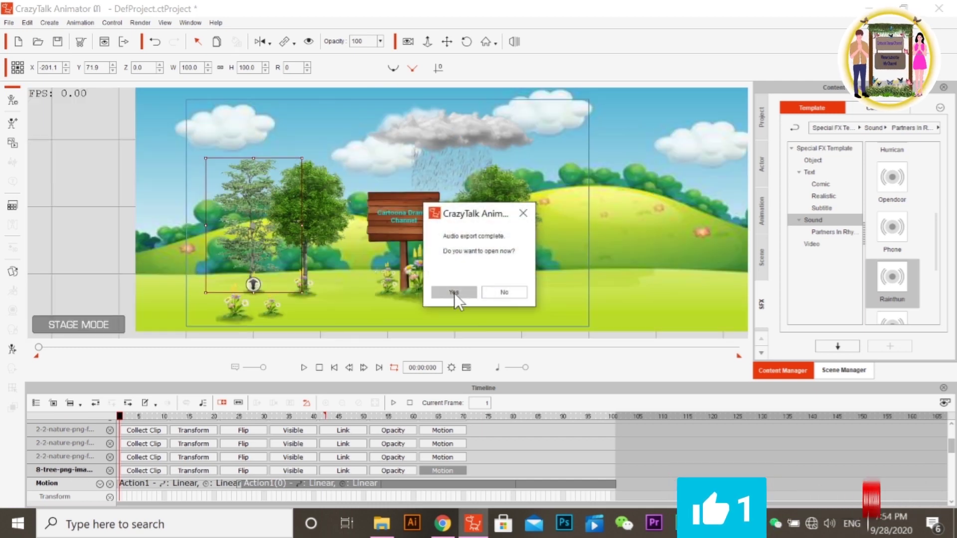
# Step: Close CrazyTalk Animator, saving the project into the Desktop's flag folder
pyautogui.click(454, 293)
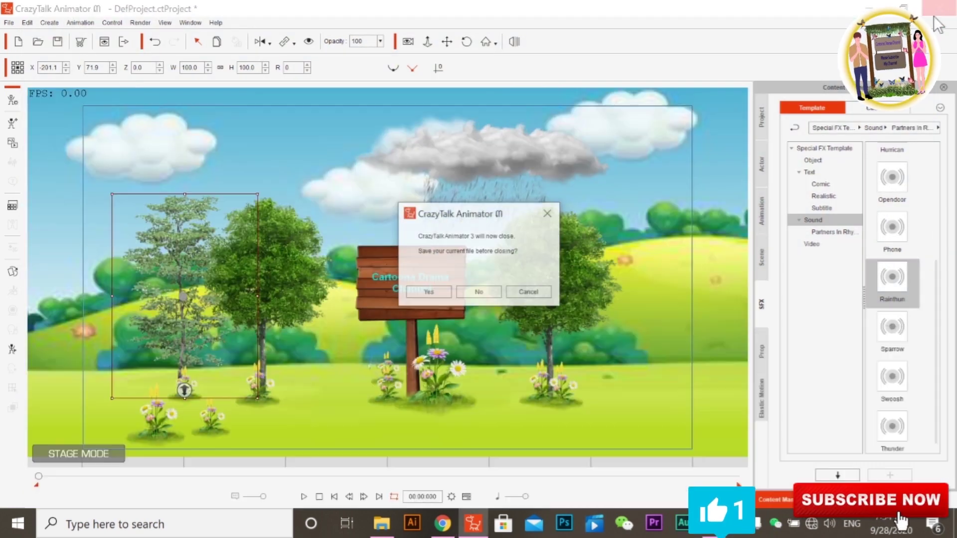
pyautogui.click(437, 294)
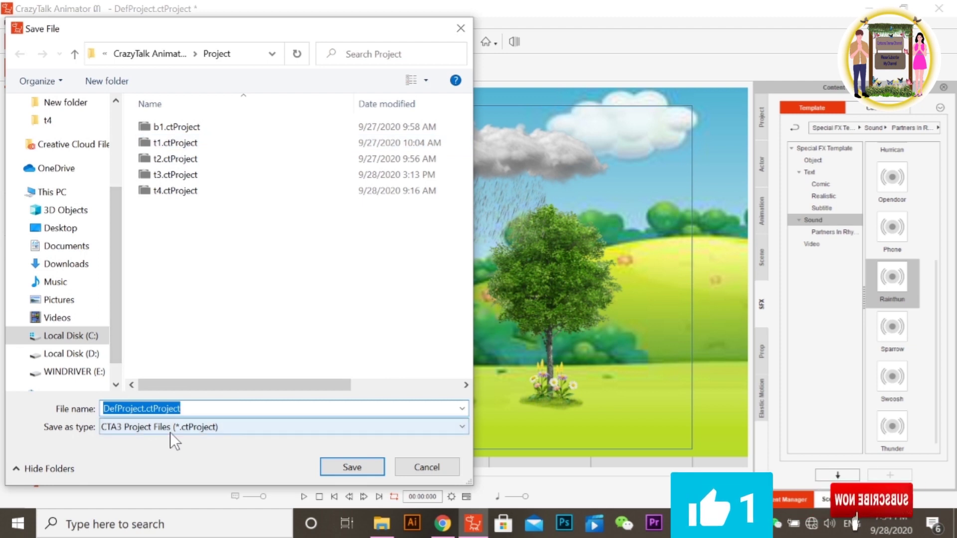
pyautogui.click(68, 228)
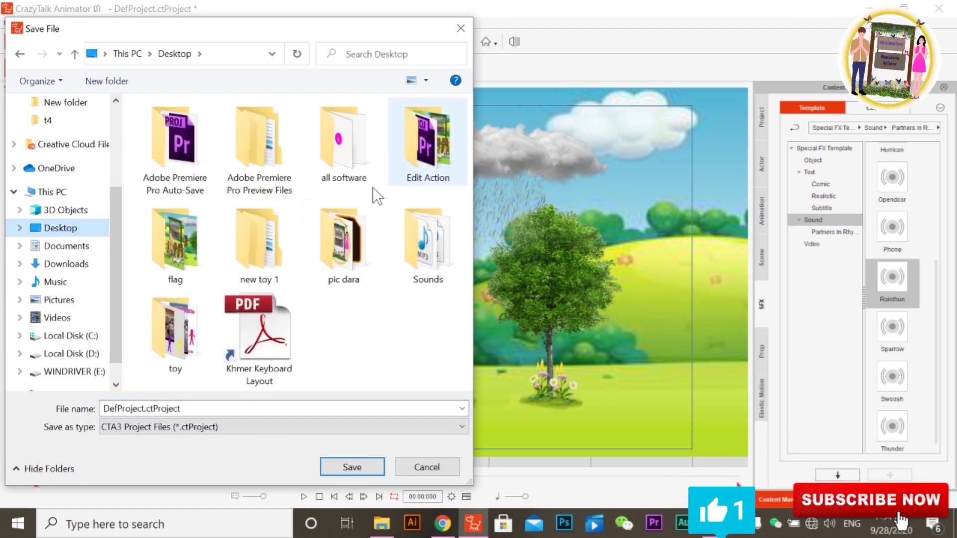
pyautogui.doubleClick(177, 246)
pyautogui.click(359, 468)
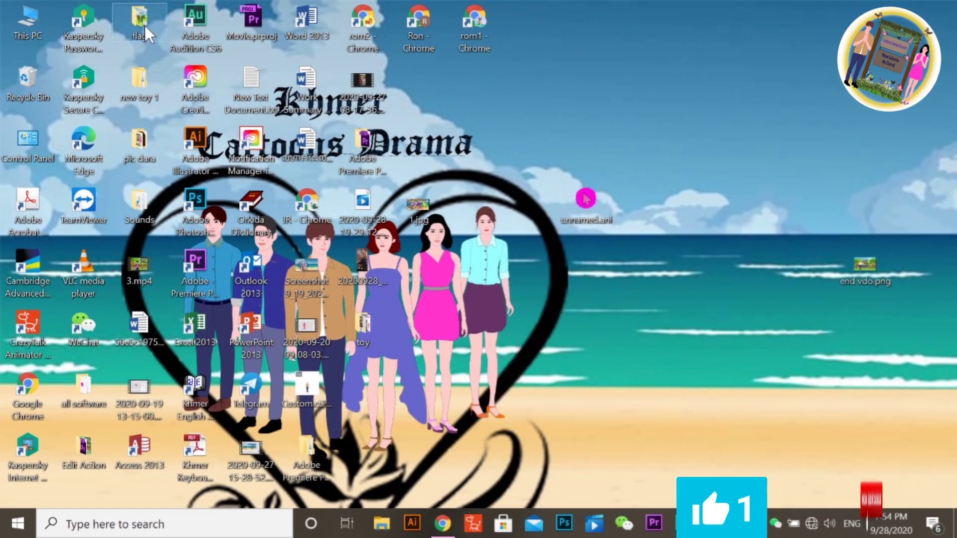
# Step: Open 123.mp4 from the desktop flag folder in MPC-HC and maximize the player
pyautogui.doubleClick(145, 25)
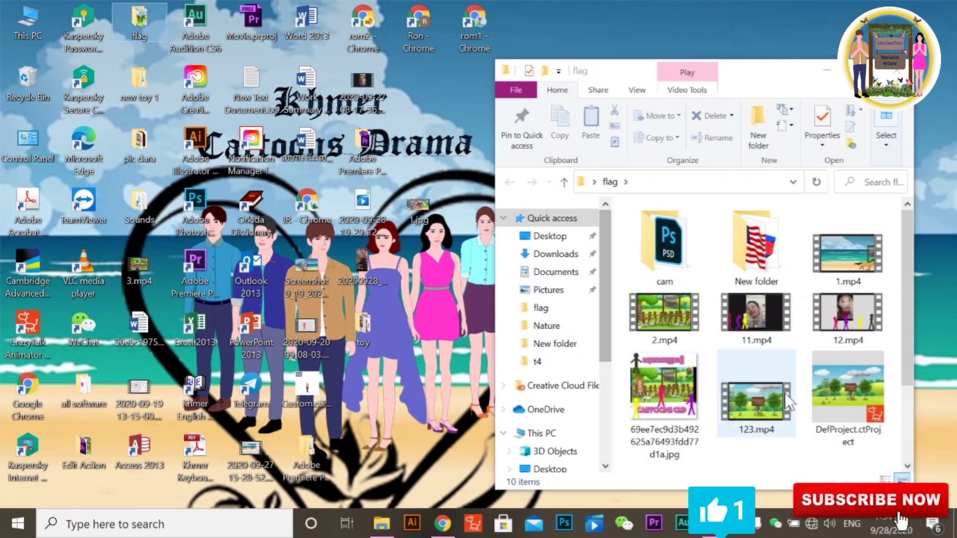
pyautogui.rightClick(757, 402)
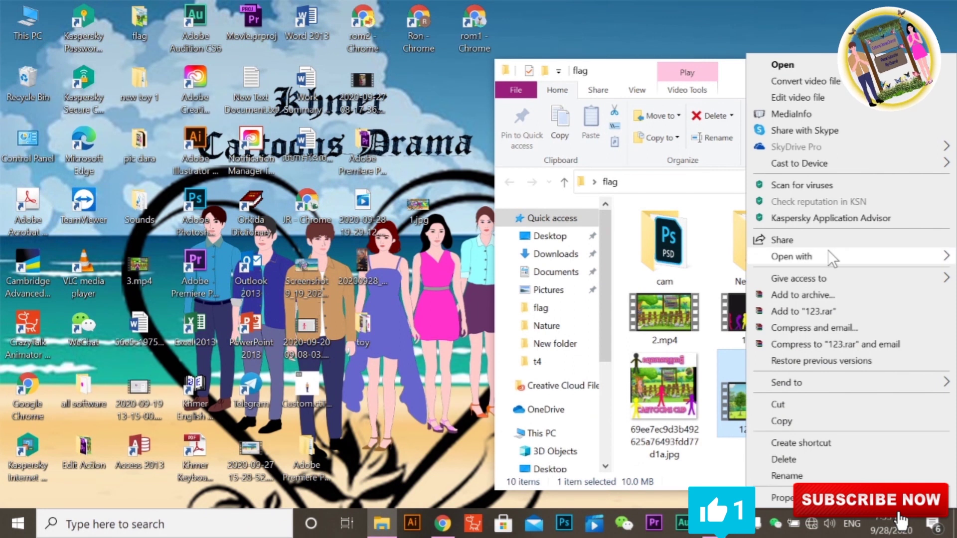
pyautogui.moveTo(791, 256)
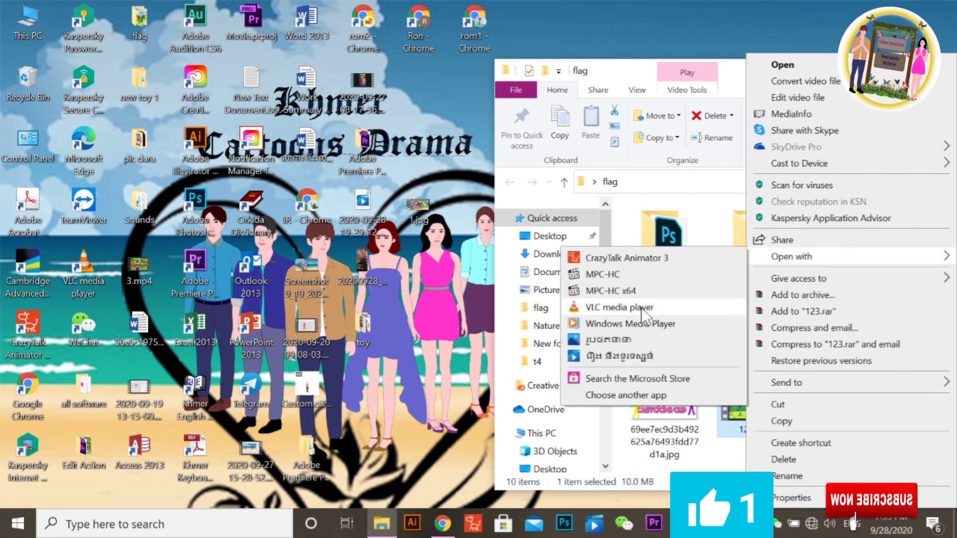
pyautogui.click(639, 324)
pyautogui.click(524, 182)
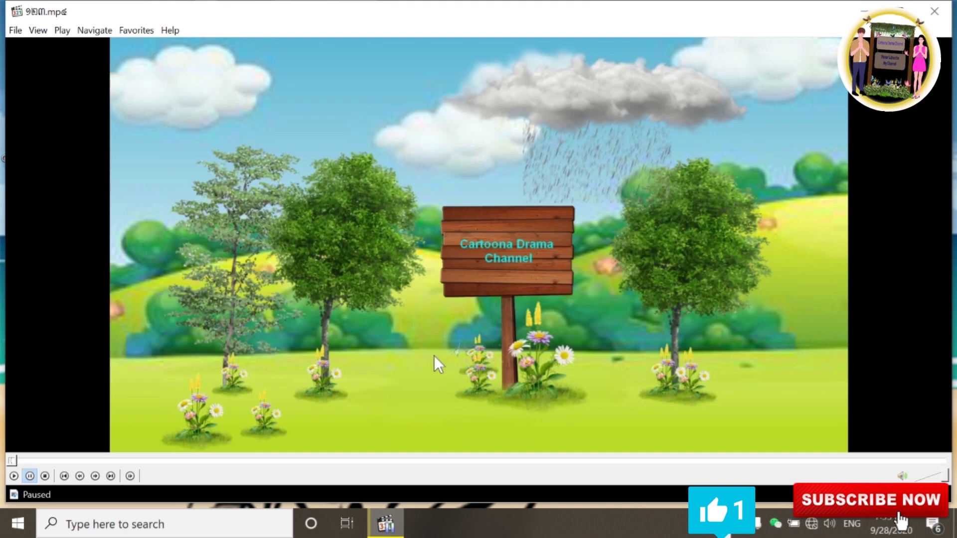
# Step: Play the exported MP4 of the rainy hills scene with the Cartoona Drama Channel signboard
pyautogui.click(450, 327)
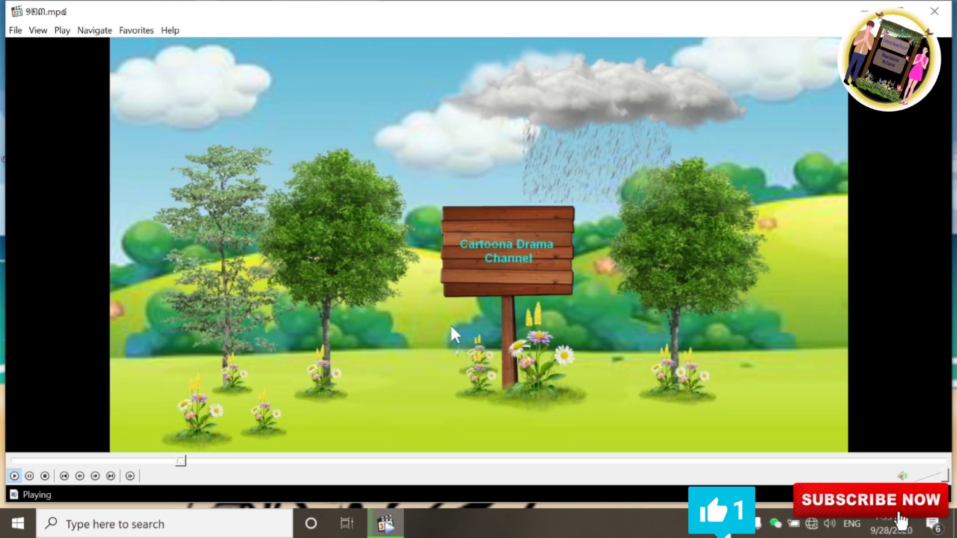